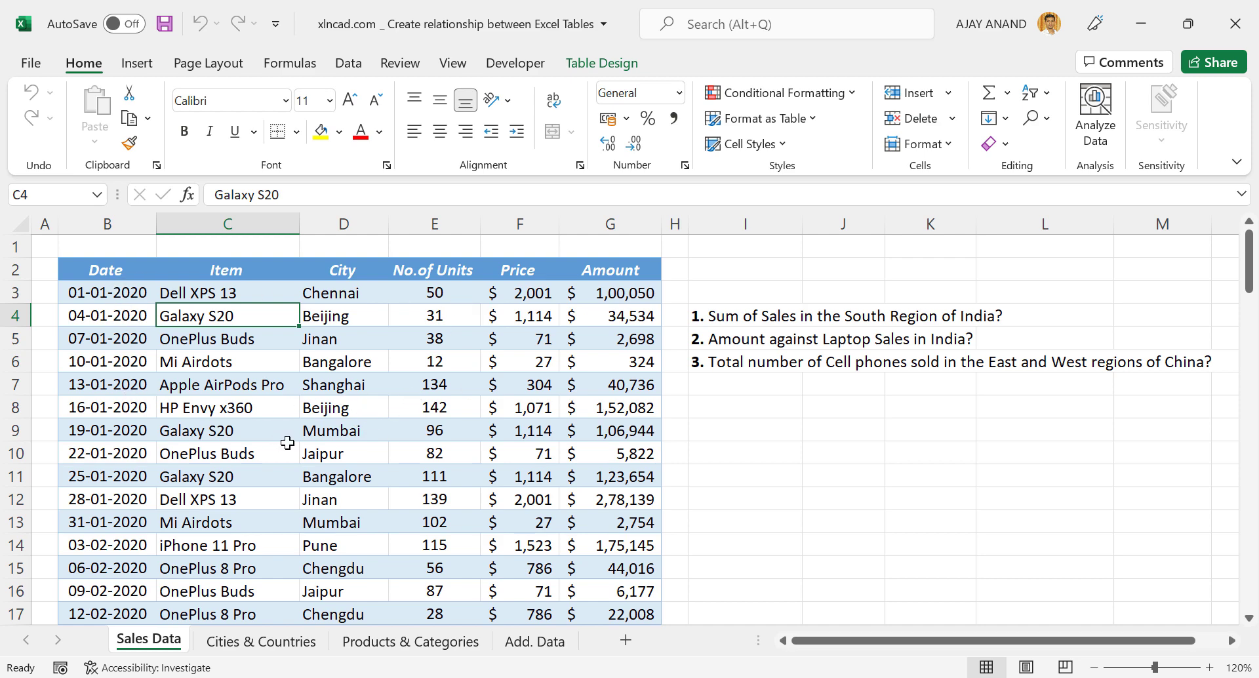
Step: Show Table Design with the name Sales_Data and browse the dated sales records
left_click(598, 64)
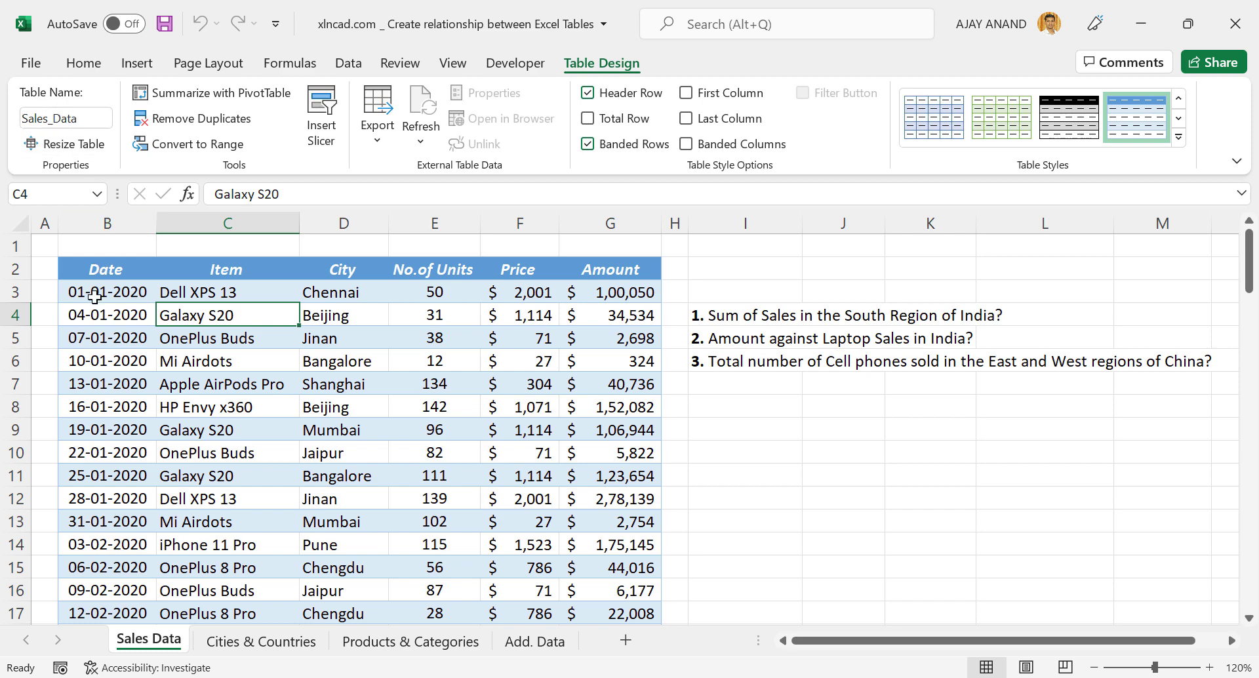
scroll(365, 354, "down", 2)
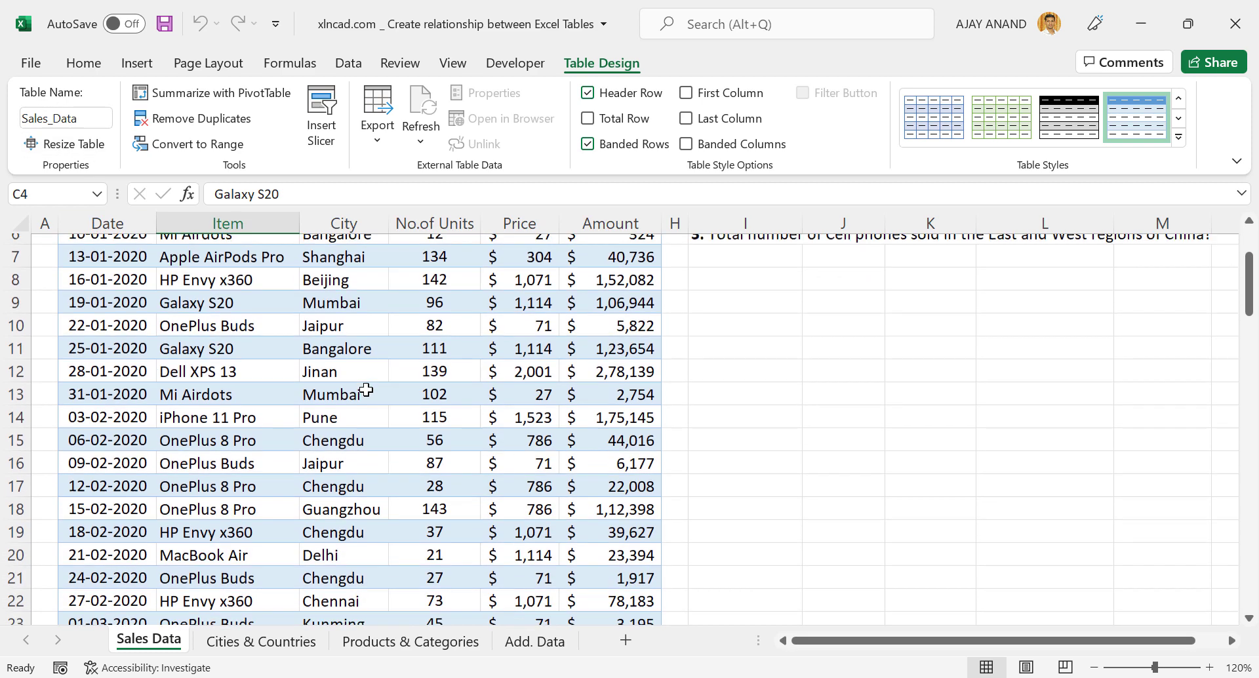
scroll(365, 403, "down", 2)
scroll(361, 426, "down", 2)
scroll(222, 341, "down", 2)
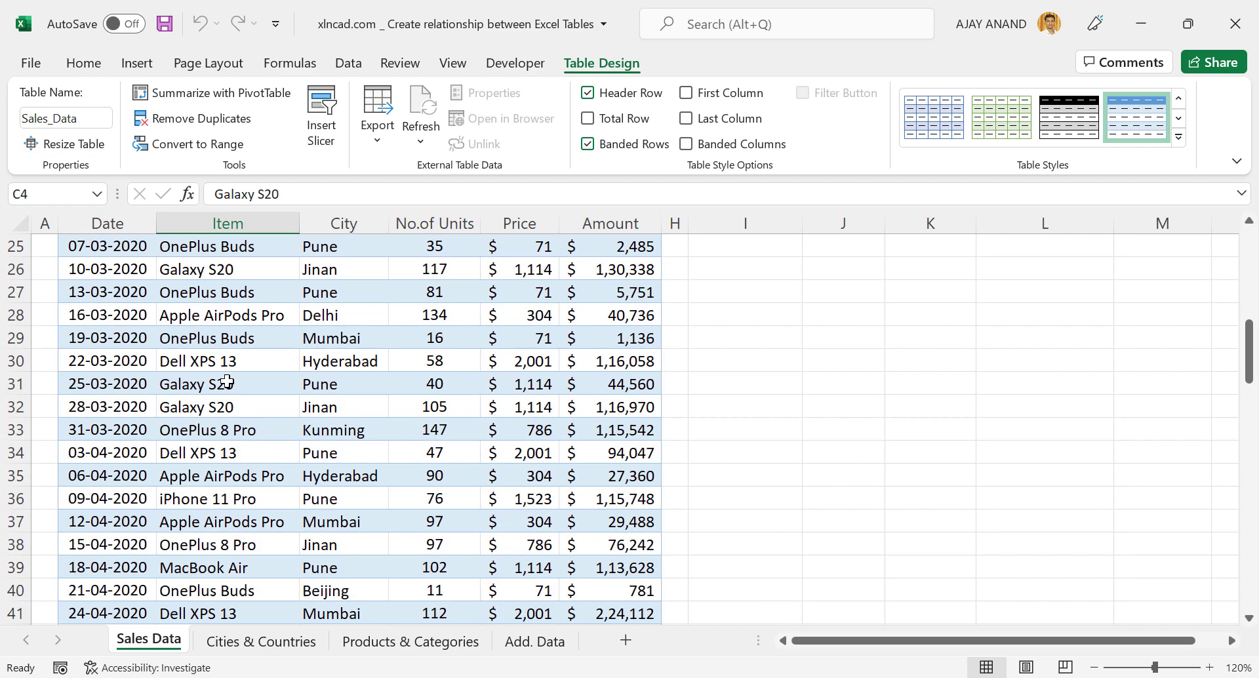
scroll(224, 380, "down", 2)
scroll(225, 394, "up", 5)
scroll(227, 395, "up", 4)
scroll(154, 304, "up", 1)
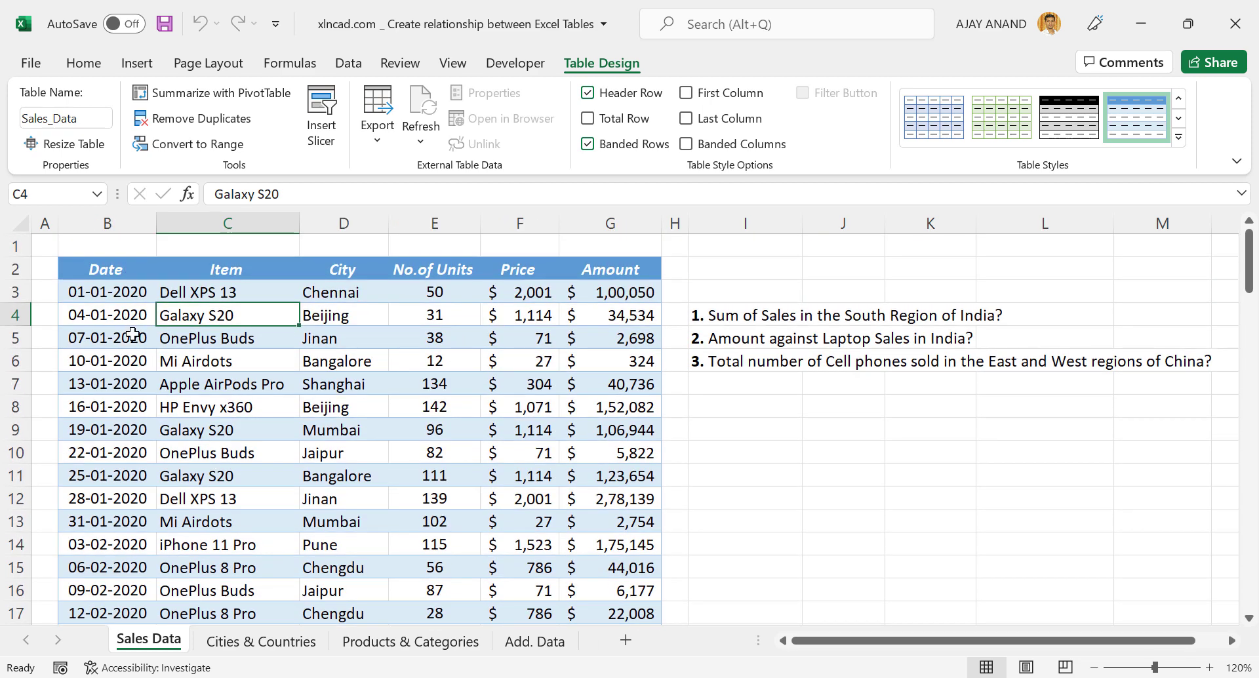
scroll(116, 315, "down", 2)
scroll(159, 393, "up", 2)
scroll(241, 419, "down", 1)
scroll(344, 392, "up", 1)
scroll(347, 341, "down", 3)
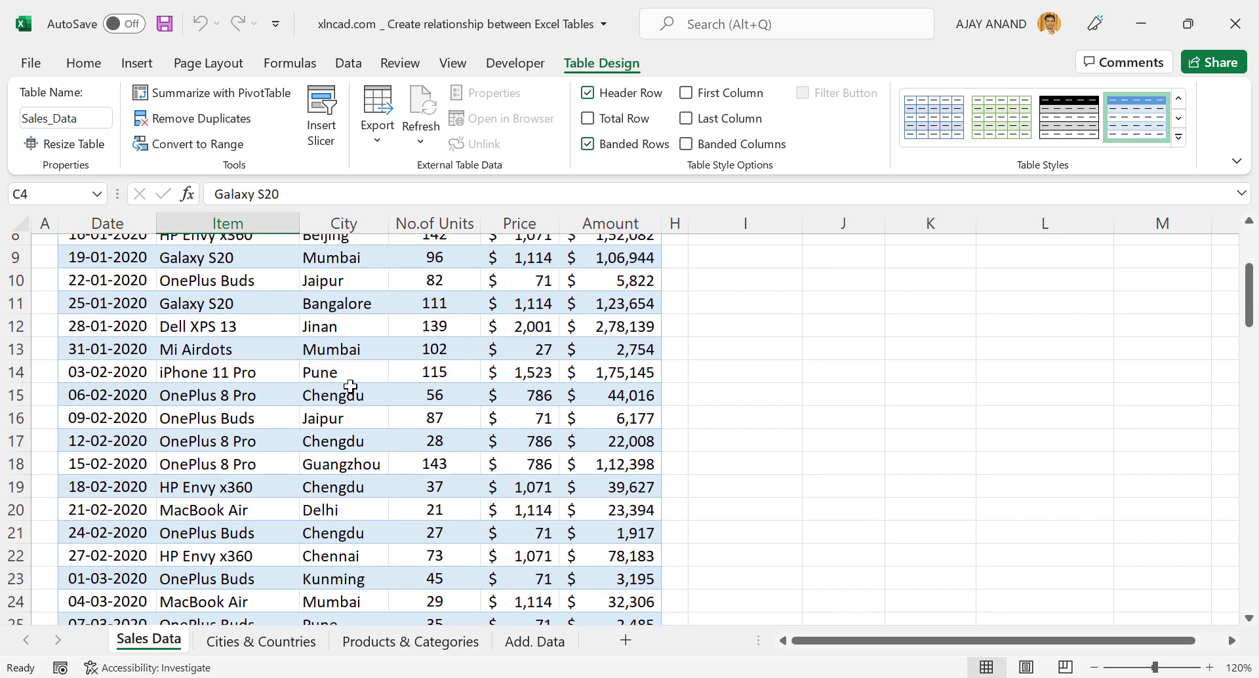
scroll(346, 391, "up", 3)
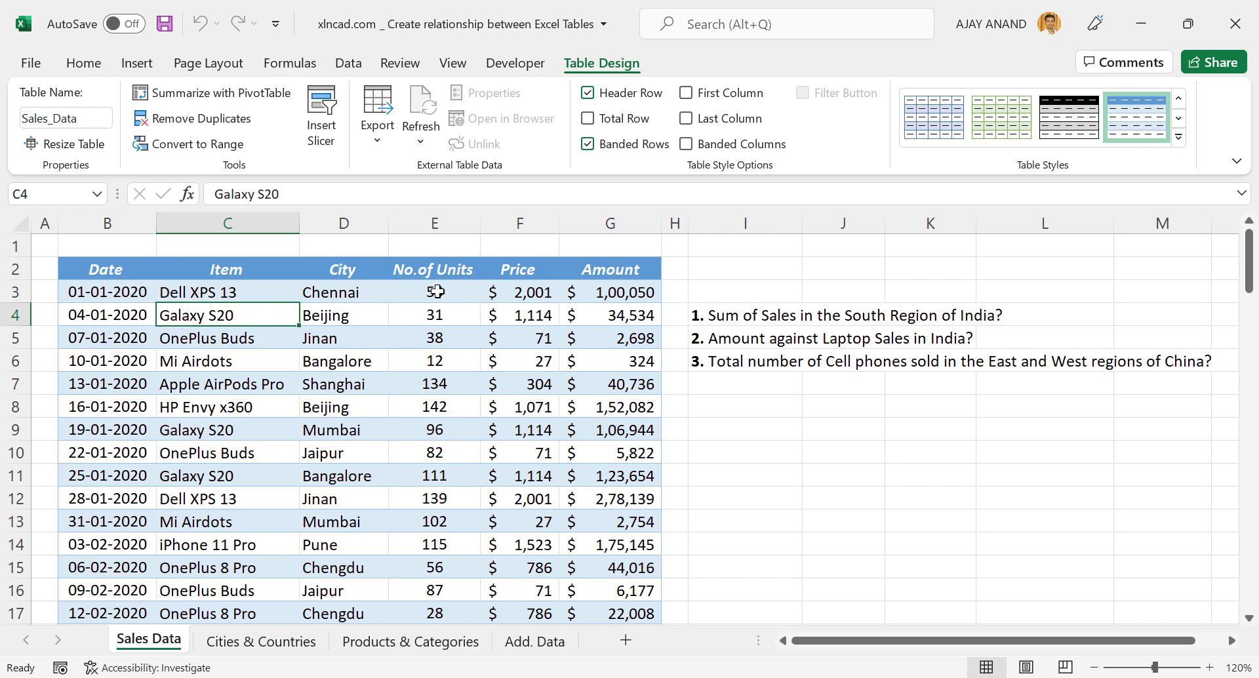
scroll(436, 292, "down", 1)
scroll(427, 317, "down", 2)
scroll(435, 365, "up", 3)
scroll(527, 308, "down", 2)
scroll(538, 367, "down", 1)
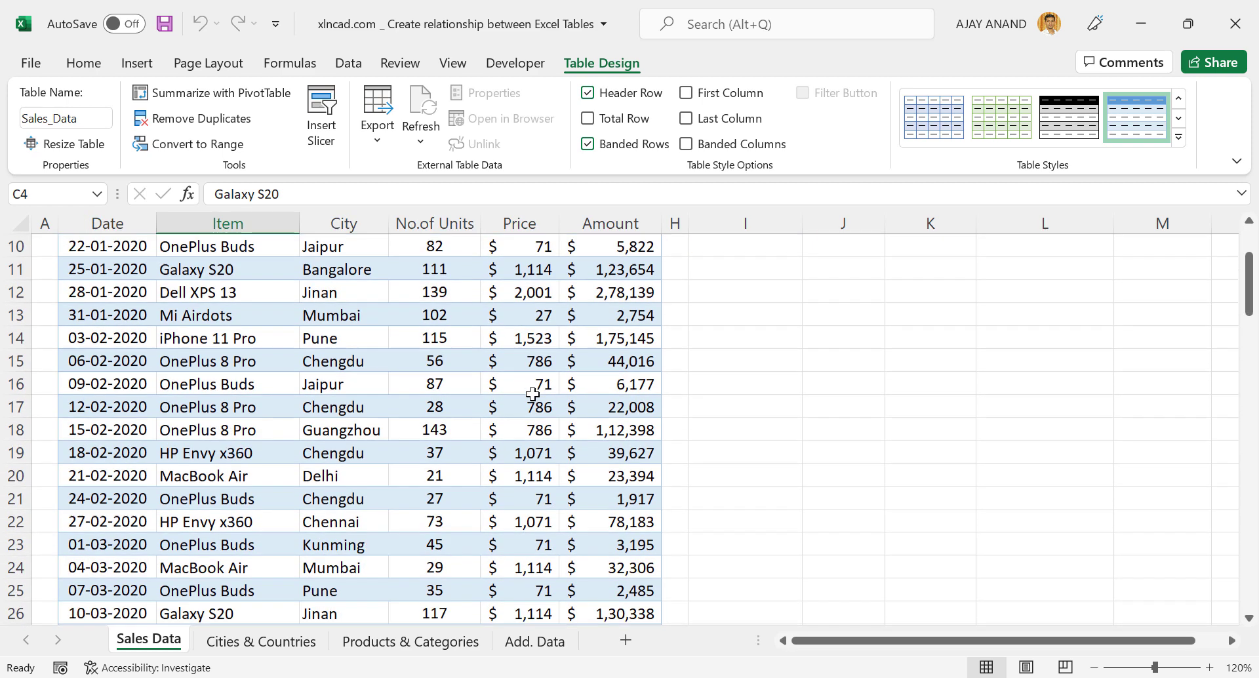
scroll(590, 341, "up", 3)
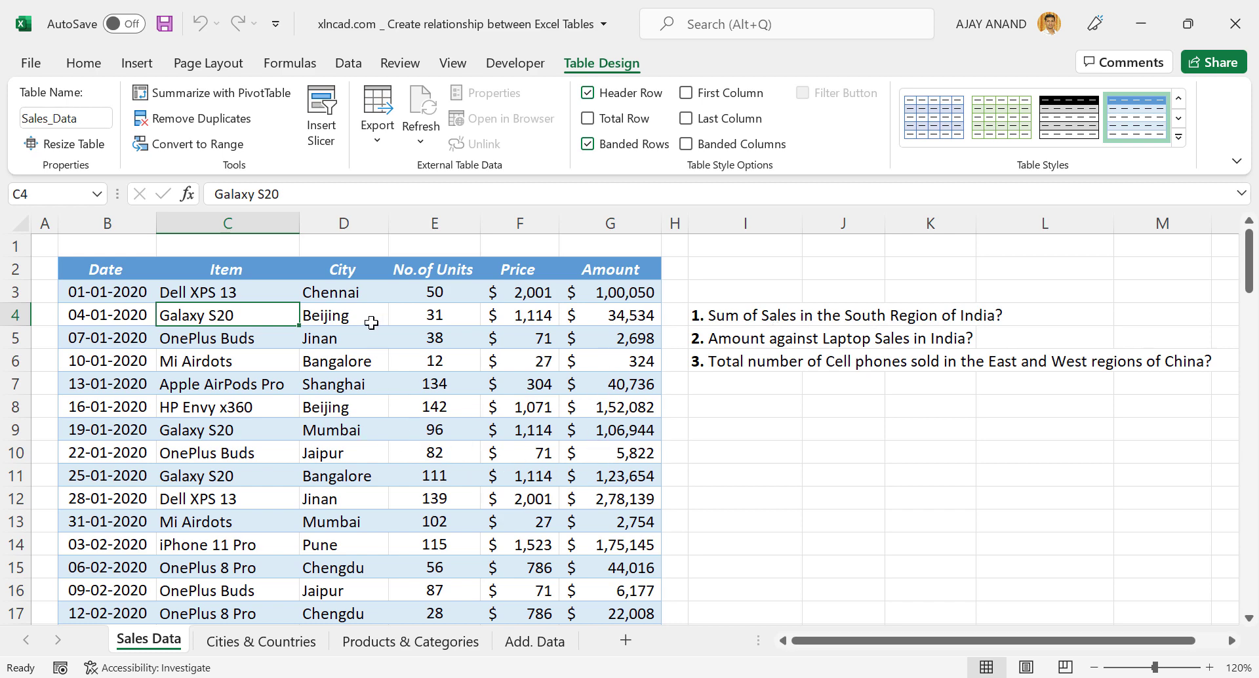
scroll(355, 327, "down", 1)
scroll(353, 393, "down", 2)
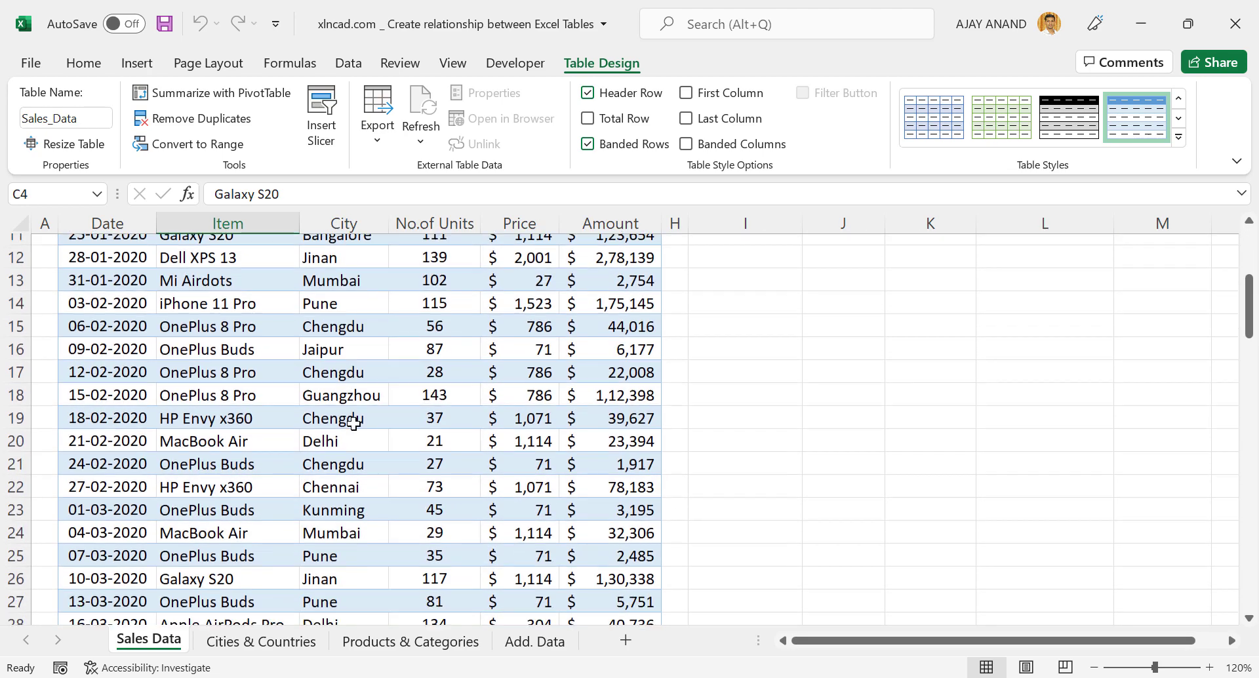
scroll(352, 453, "down", 2)
scroll(357, 476, "down", 1)
scroll(357, 475, "down", 2)
scroll(358, 476, "up", 3)
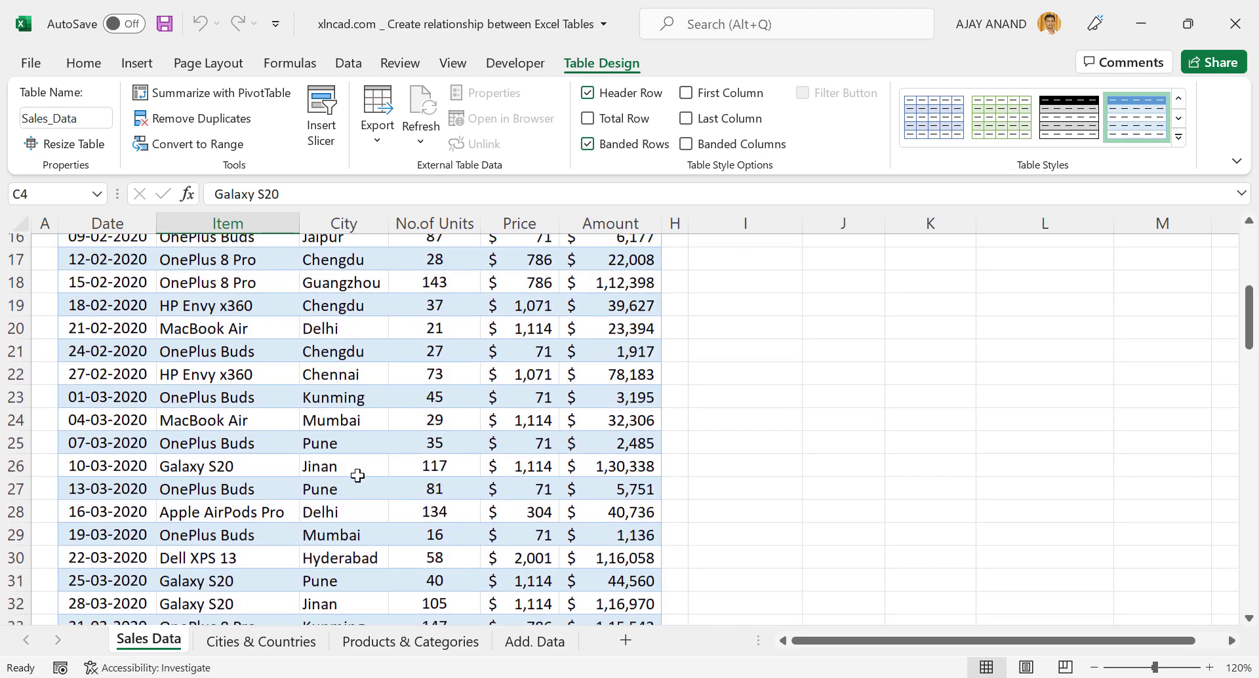
scroll(357, 476, "up", 2)
scroll(358, 476, "up", 1)
scroll(357, 475, "up", 2)
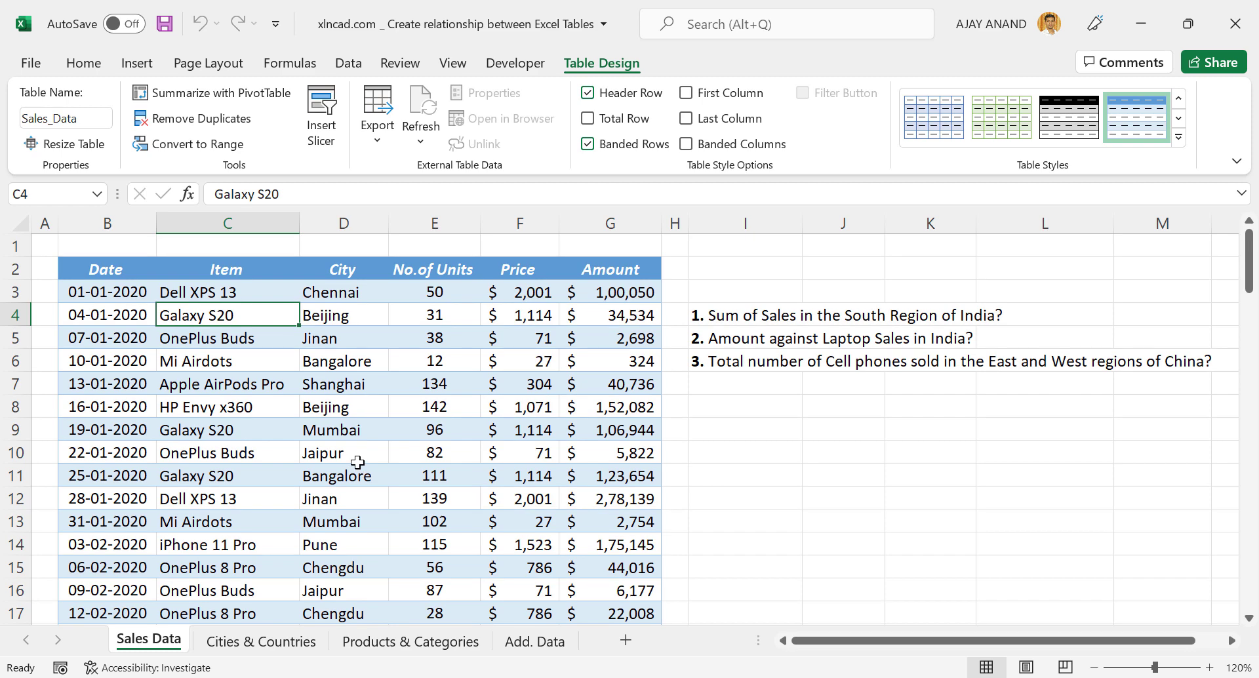
scroll(367, 418, "down", 1)
scroll(365, 444, "down", 3)
scroll(360, 450, "down", 1)
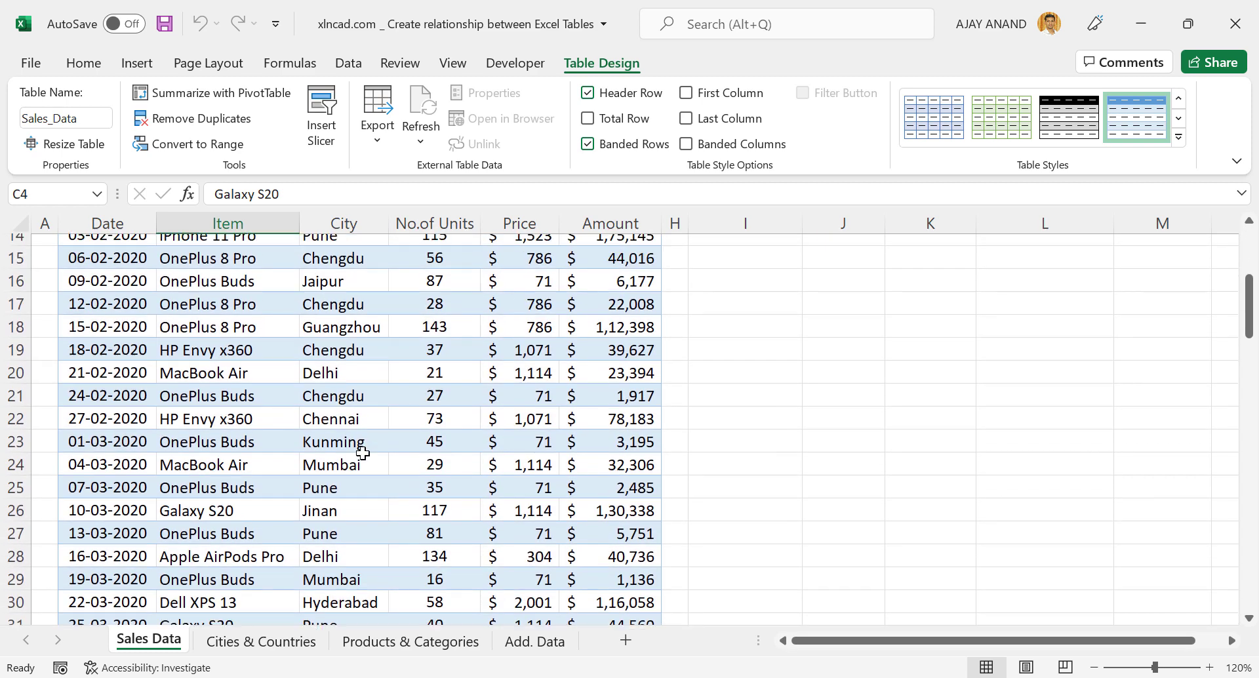
scroll(362, 453, "up", 5)
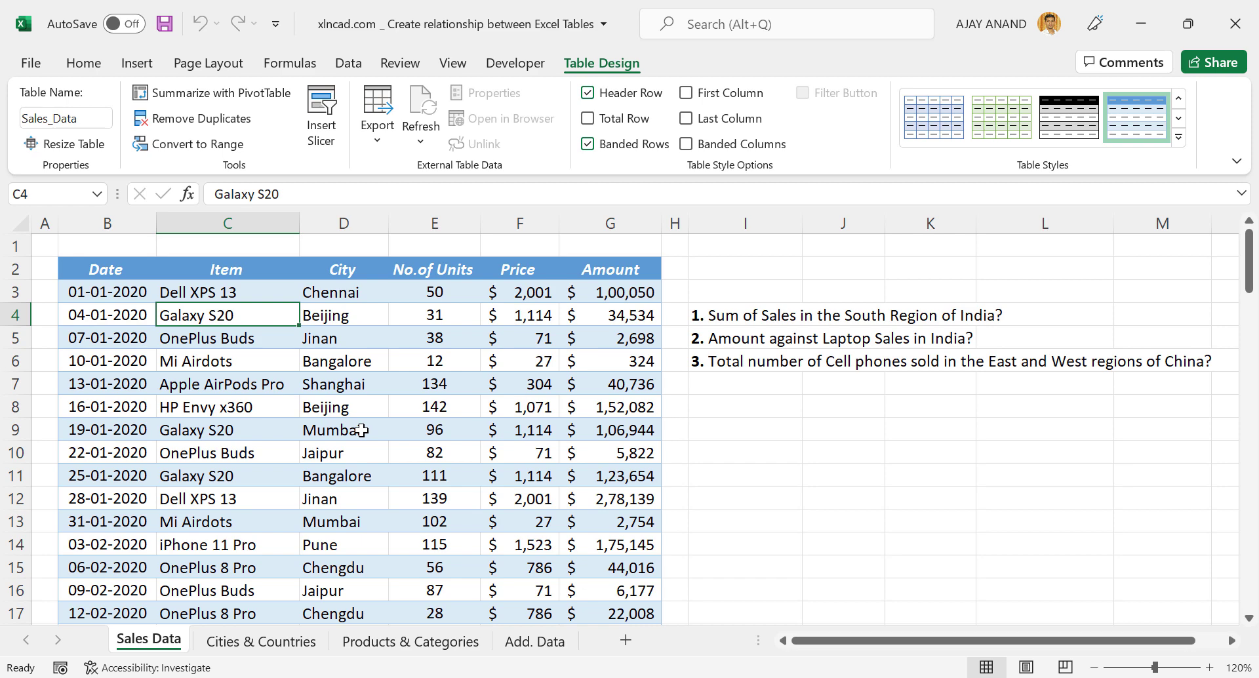
left_click(265, 643)
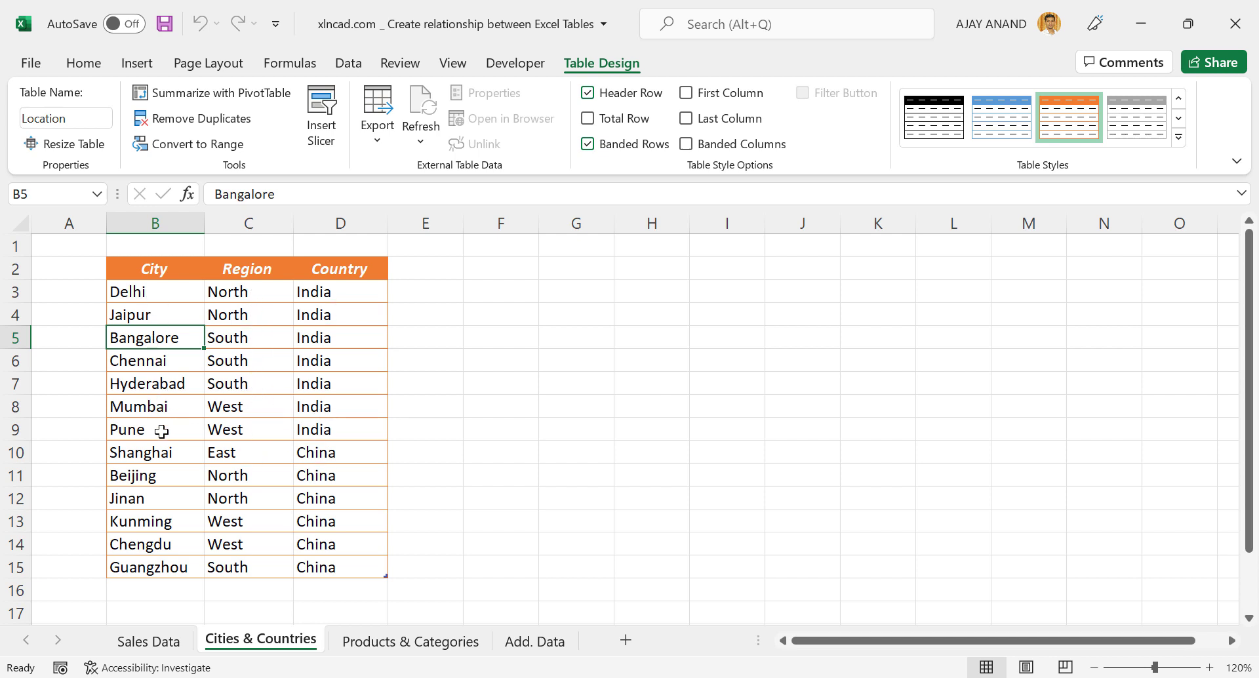
left_click(164, 642)
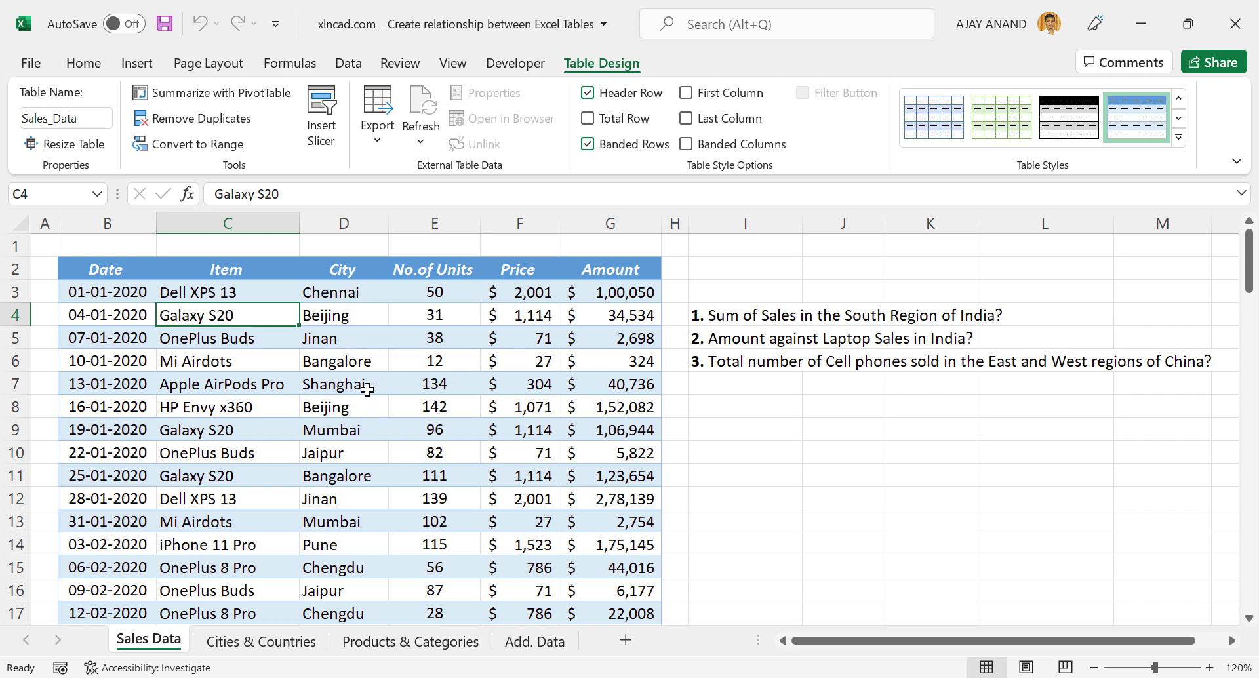
left_click(261, 641)
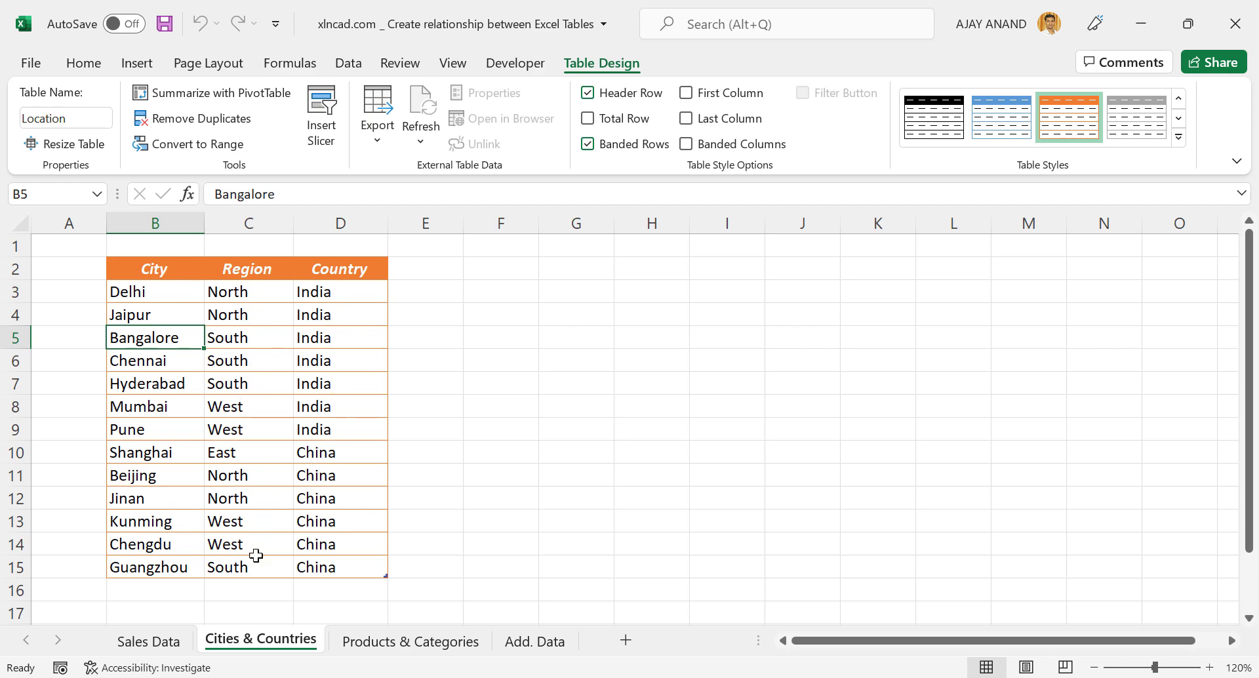
left_click(169, 643)
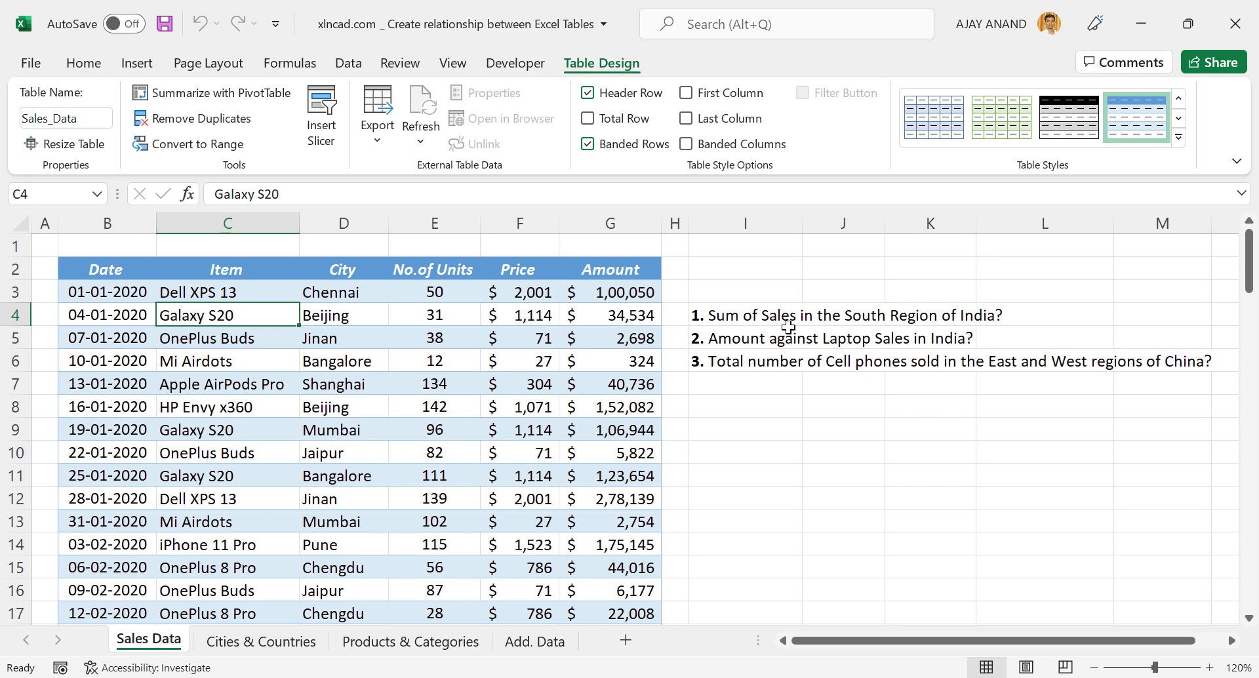
left_click(468, 67)
left_click(1114, 125)
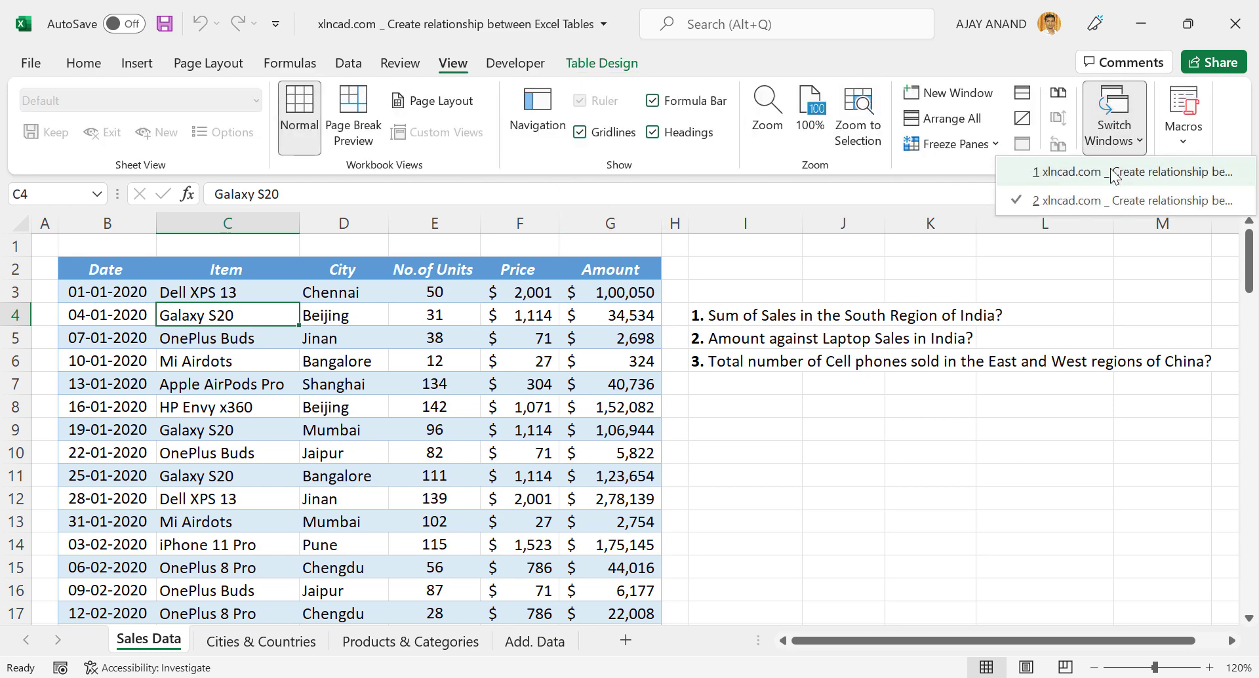
left_click(1113, 171)
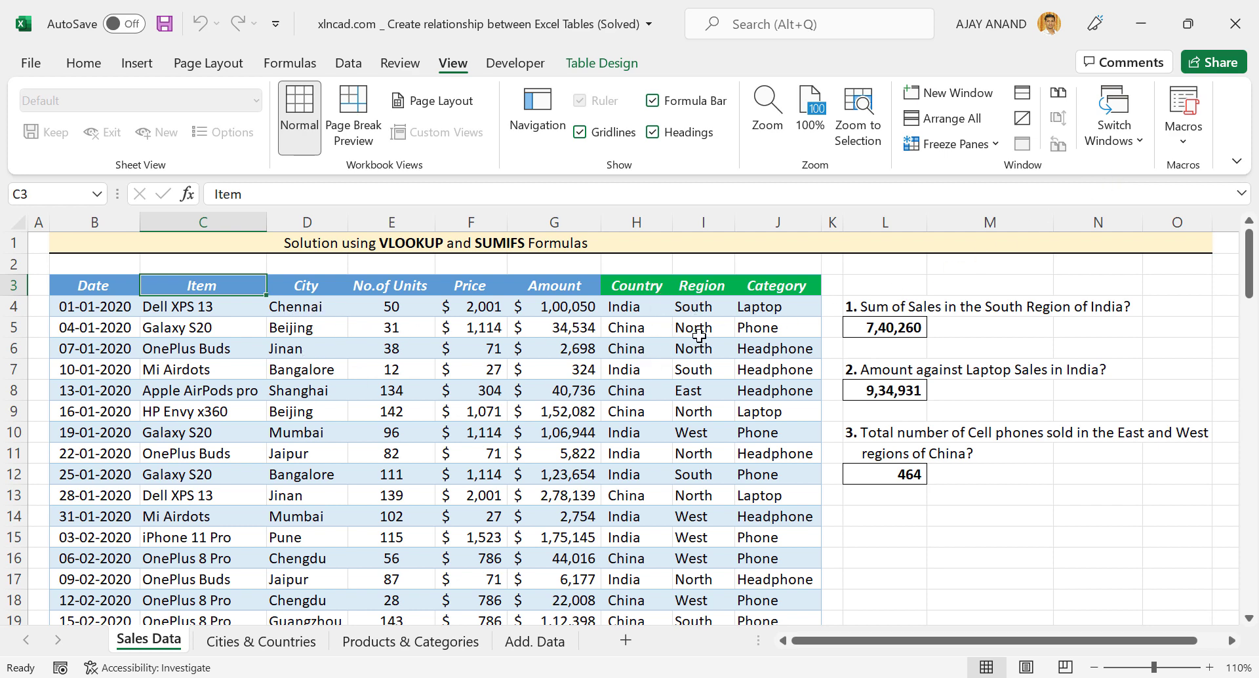
left_click(639, 330)
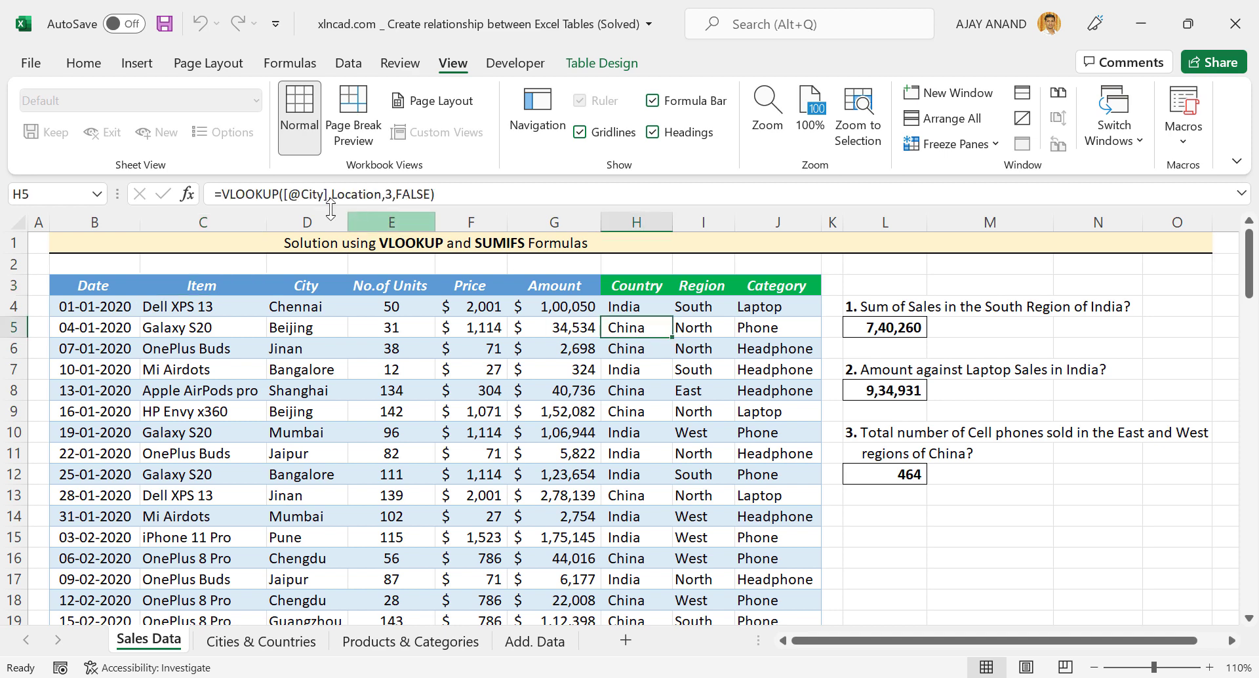
left_click(702, 331)
scroll(680, 387, "down", 1)
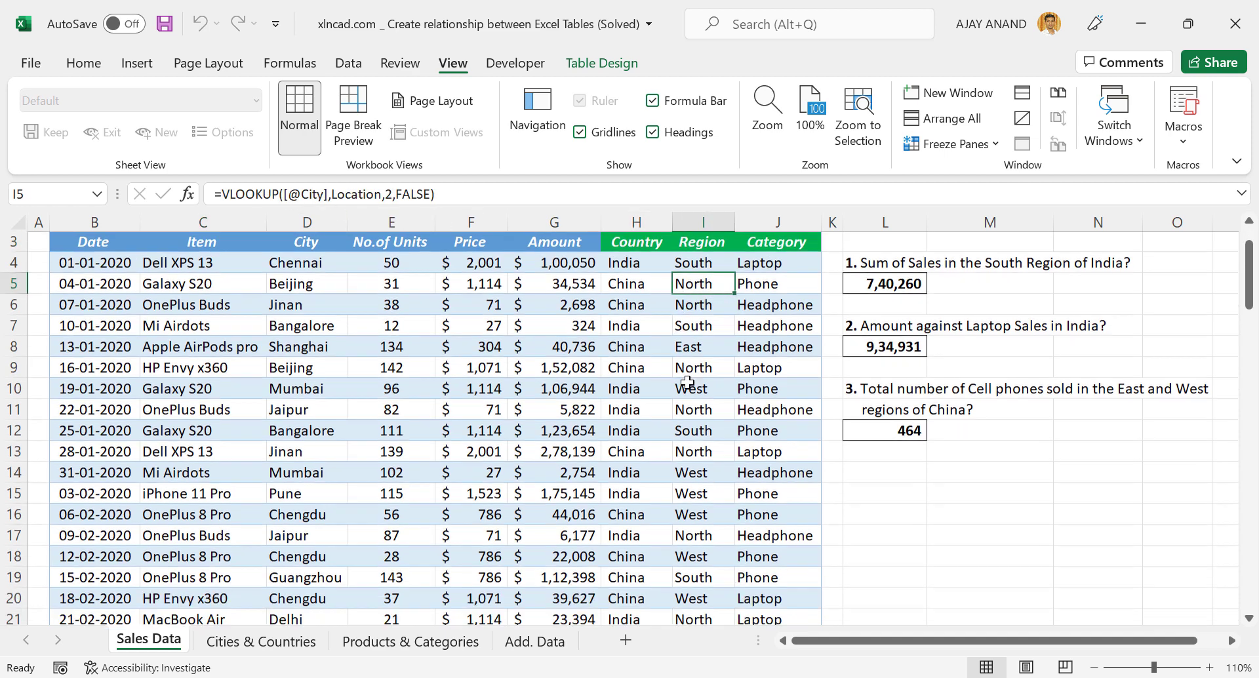
scroll(680, 394, "up", 1)
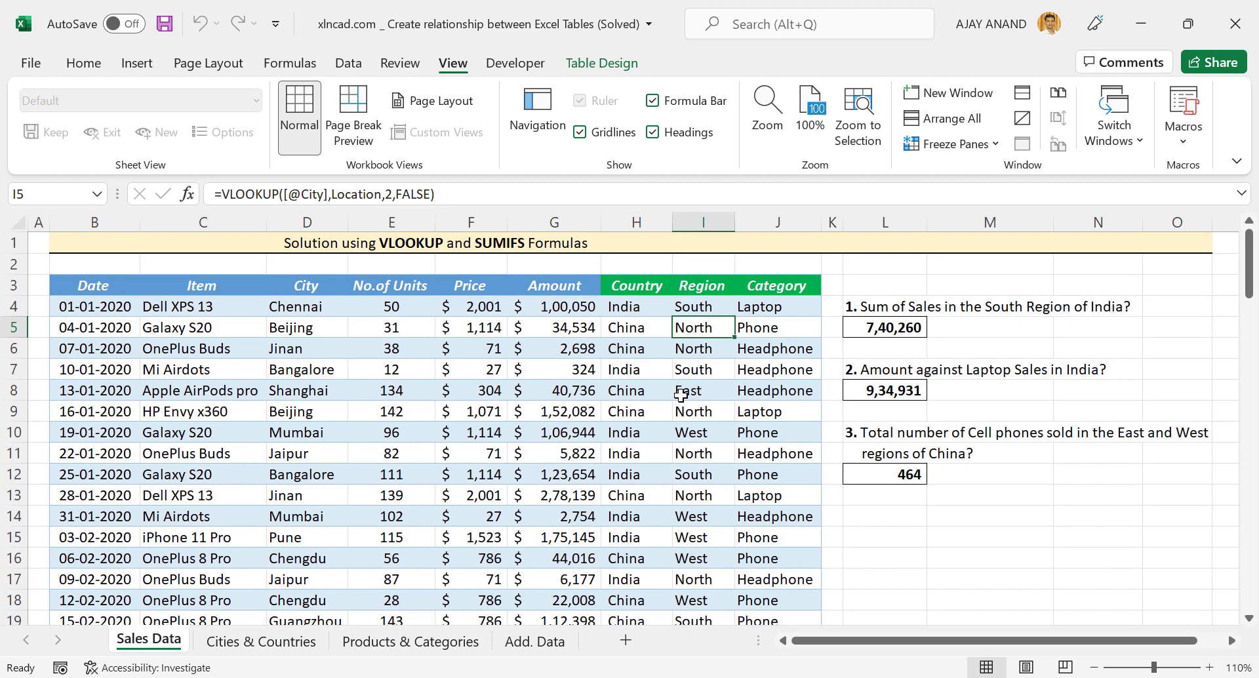
left_click(915, 328)
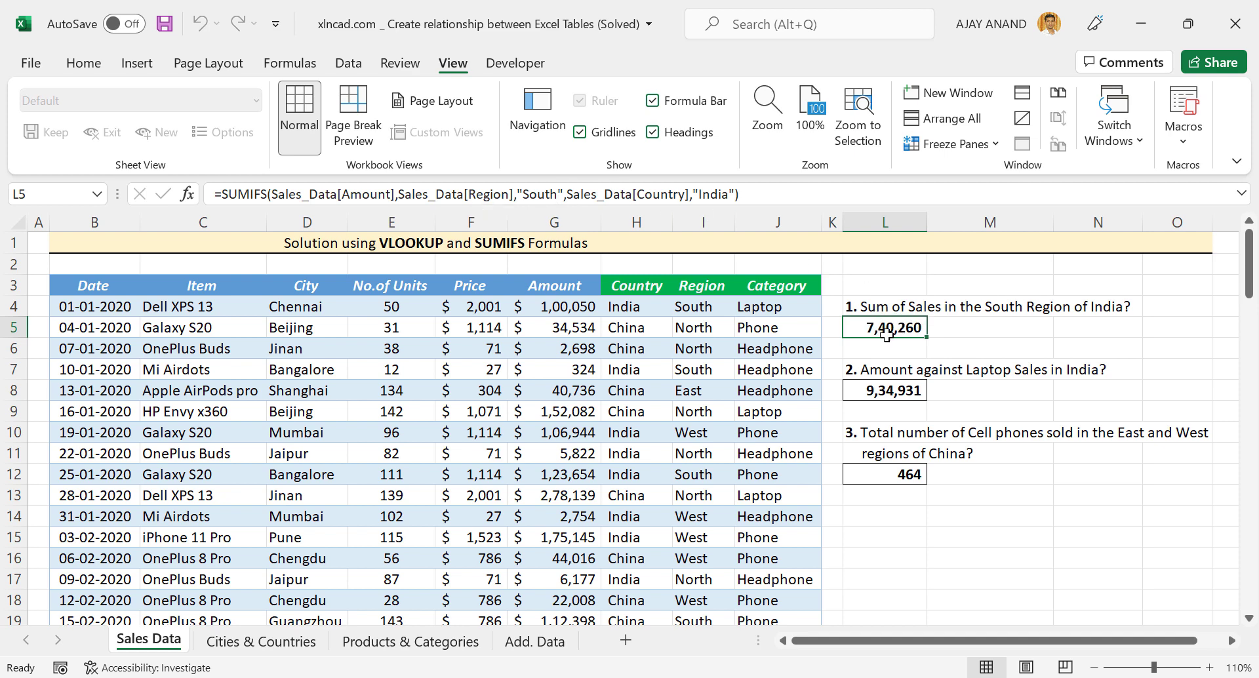
left_click(1114, 131)
left_click(1103, 194)
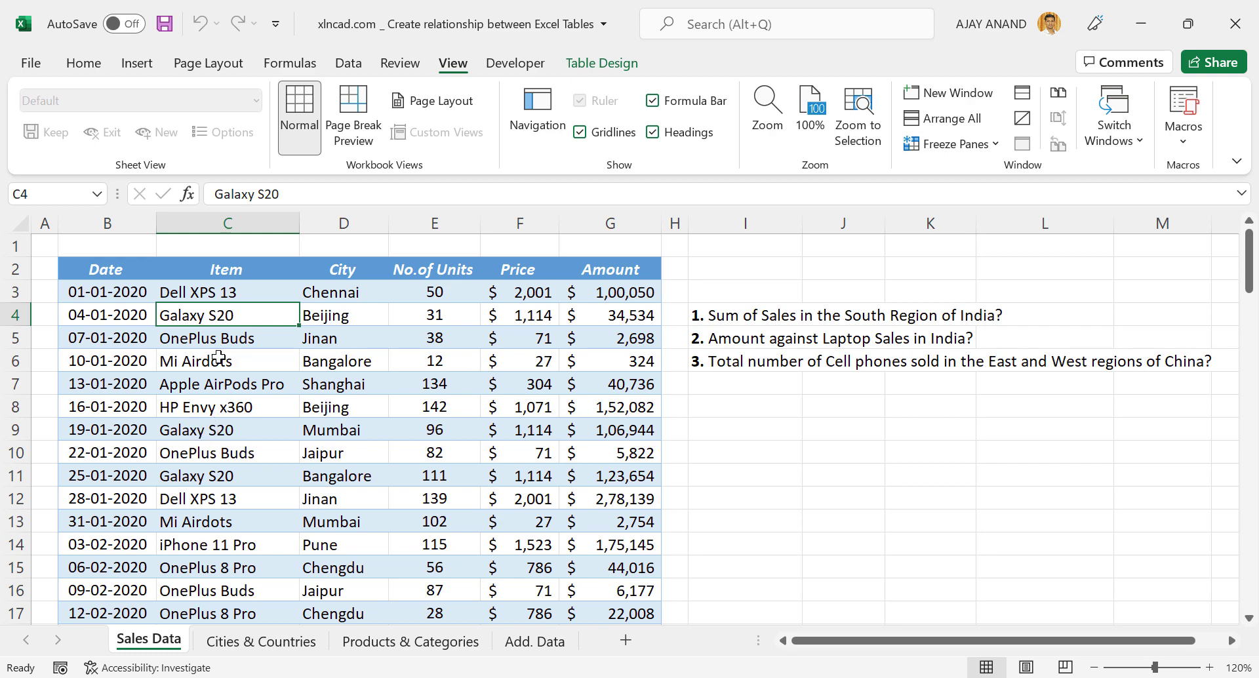
scroll(219, 427, "down", 2)
scroll(219, 433, "down", 3)
scroll(219, 452, "up", 2)
scroll(219, 456, "up", 3)
scroll(253, 442, "down", 2)
scroll(253, 441, "down", 3)
scroll(257, 447, "down", 2)
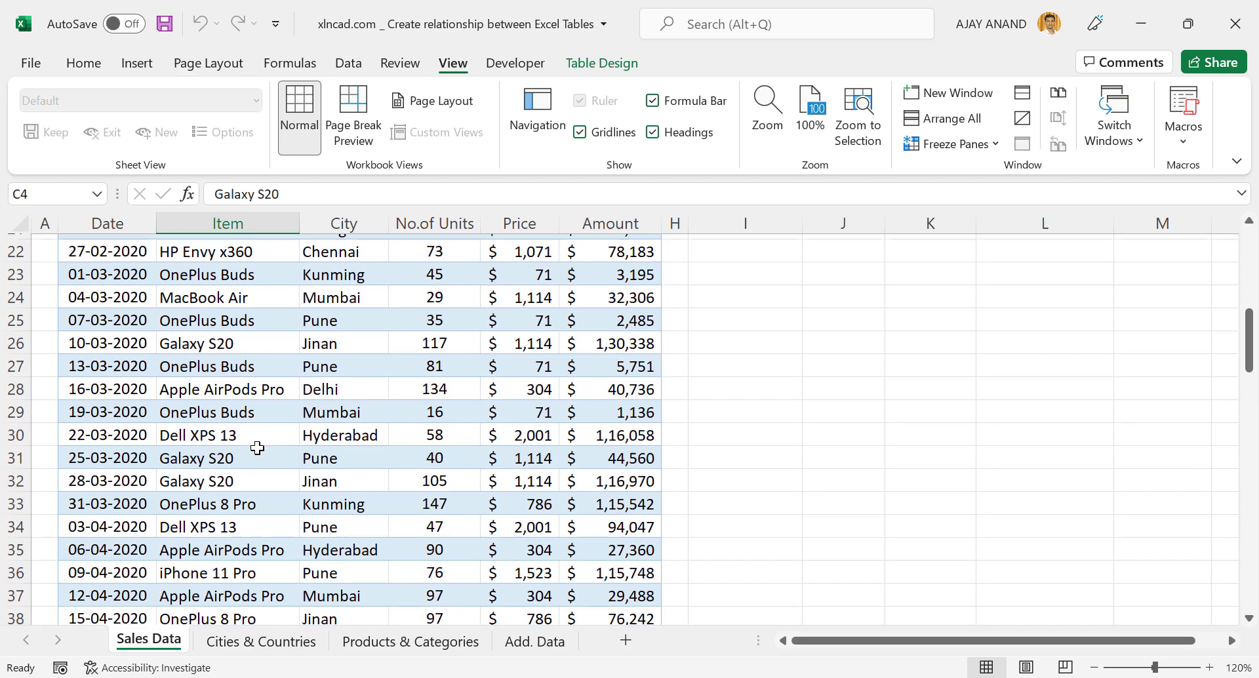
scroll(257, 447, "up", 6)
scroll(257, 433, "up", 1)
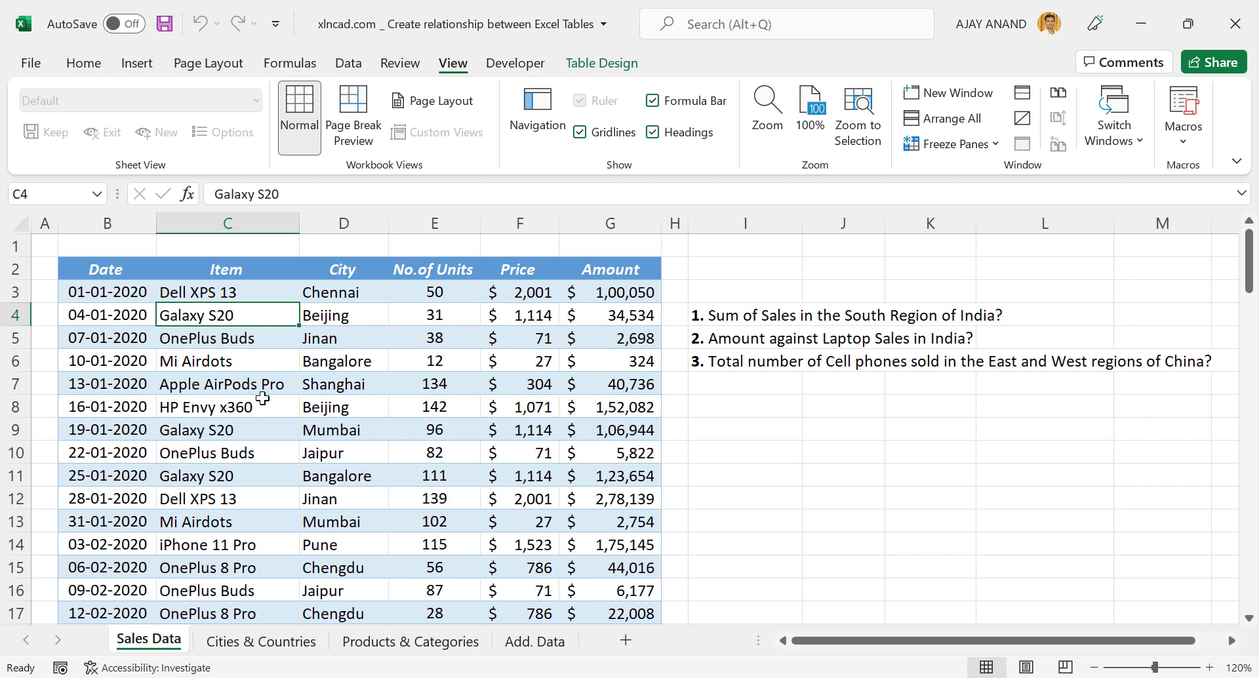
Step: Check the Products table's name on Products & Categories, then return to the Sales Data sheet
left_click(414, 643)
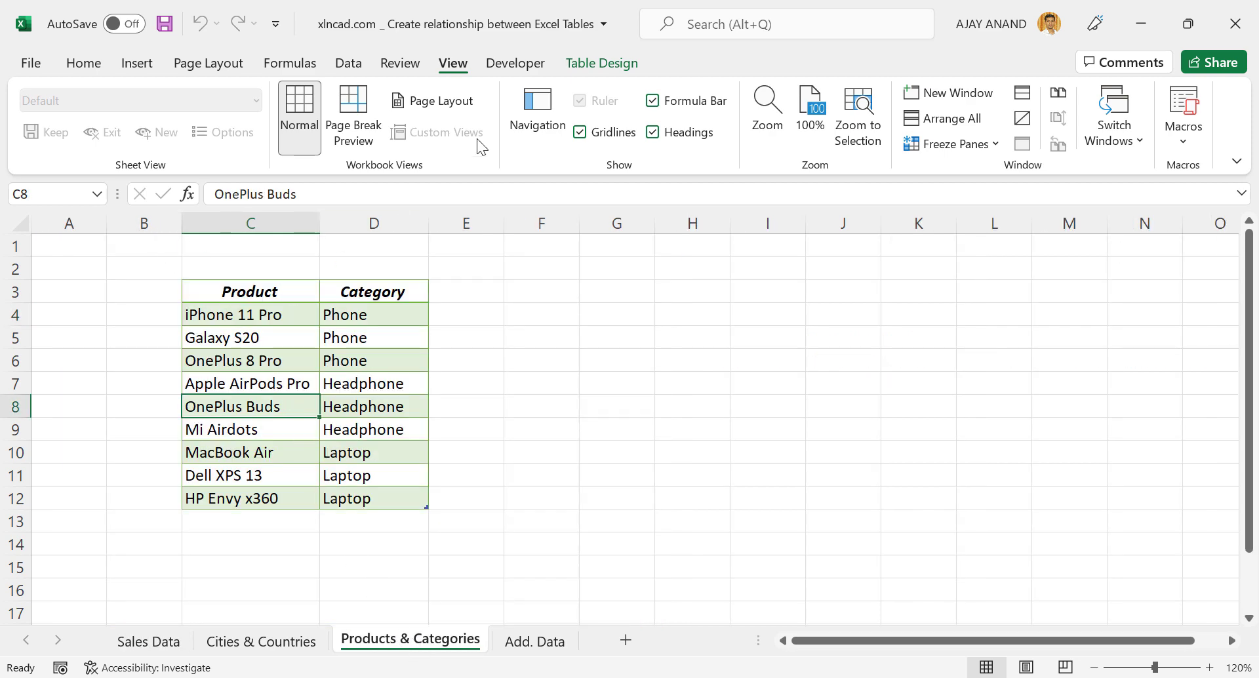
left_click(596, 65)
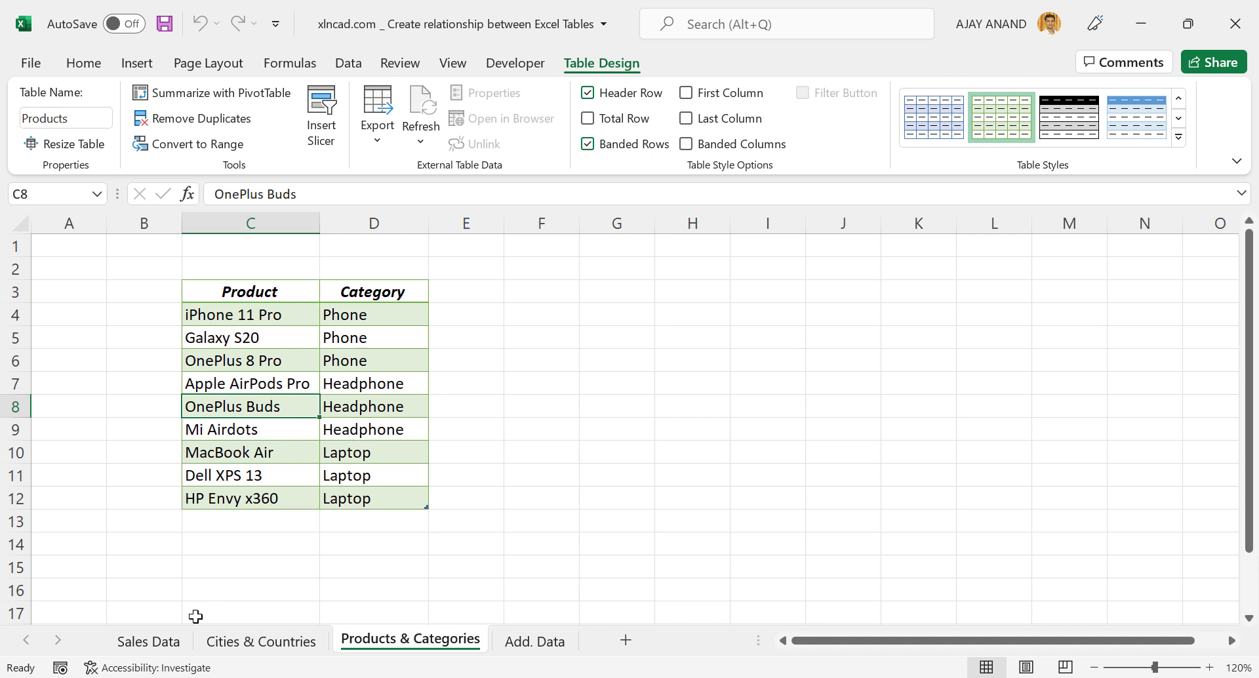
left_click(148, 641)
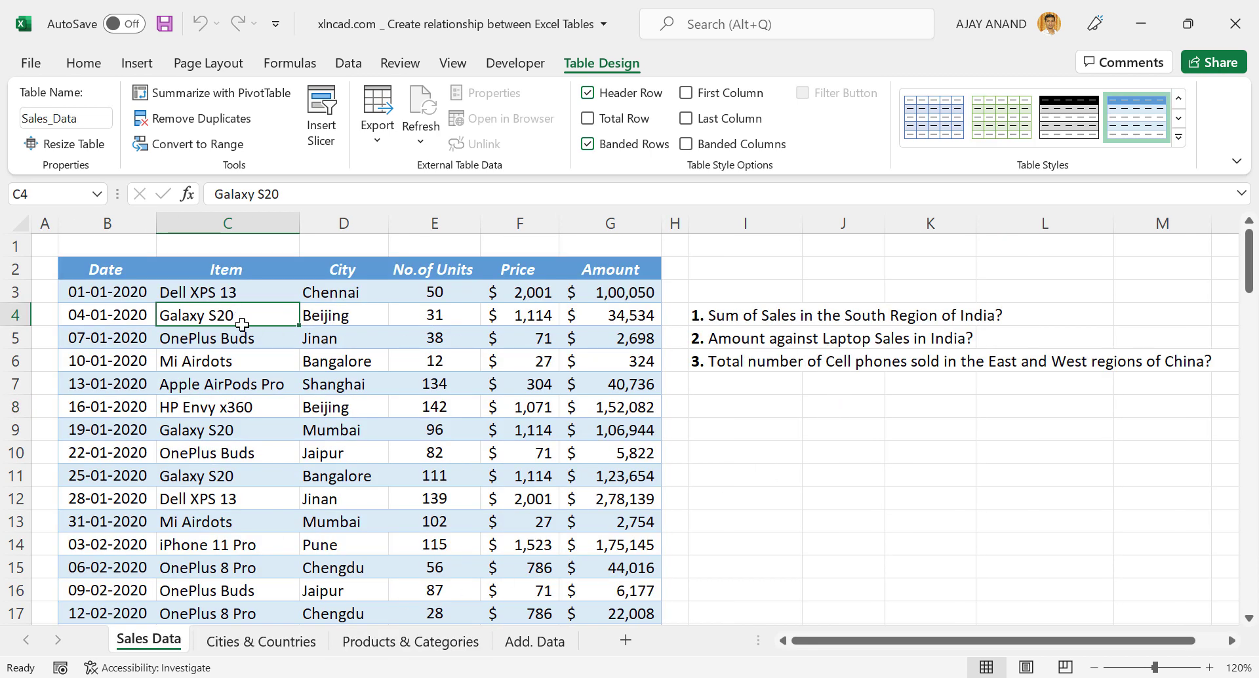
left_click(457, 639)
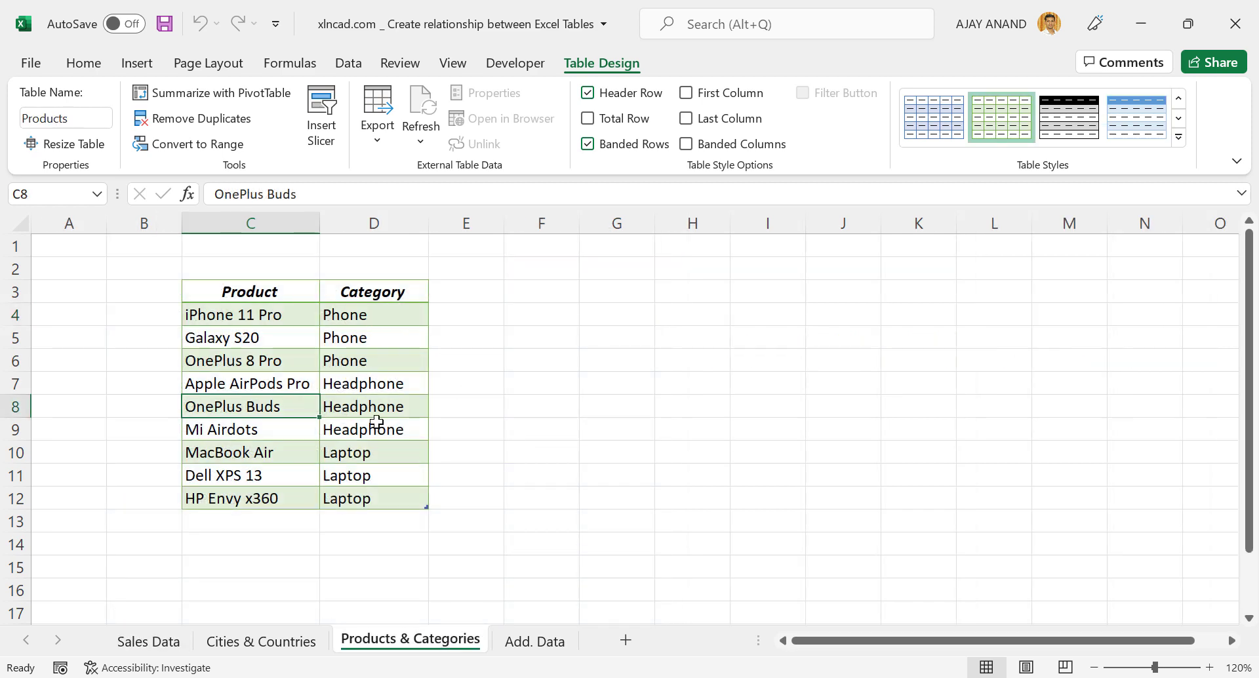
left_click(165, 640)
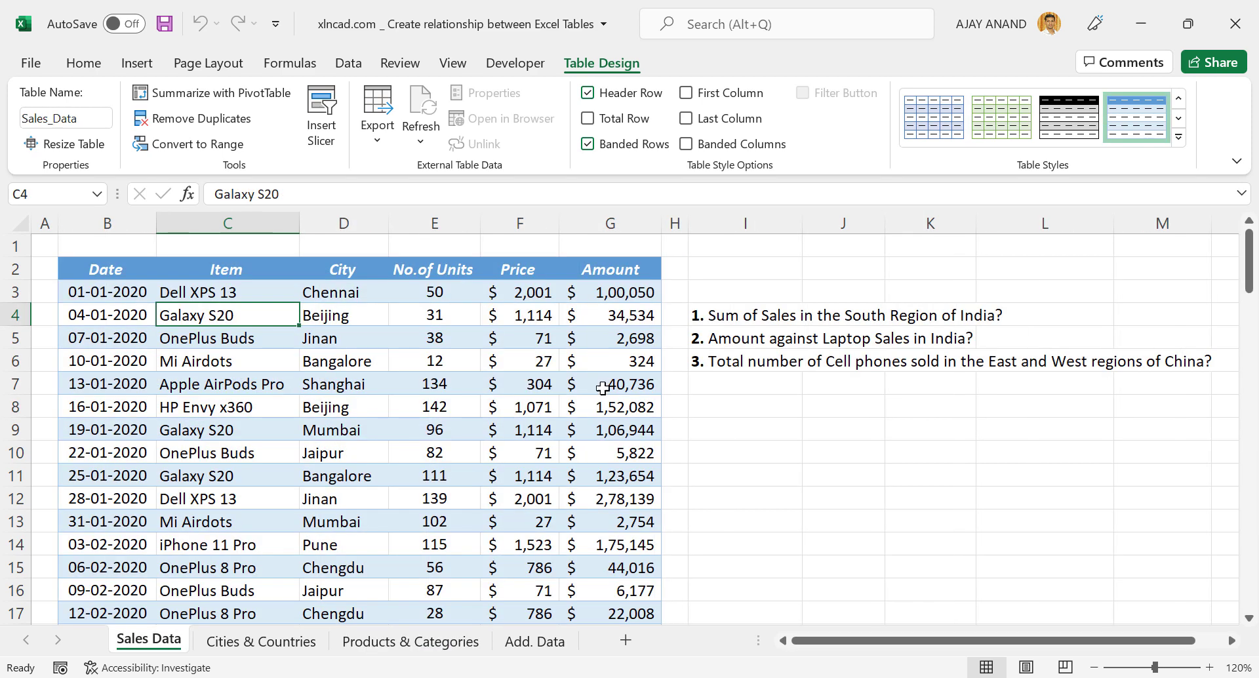
Step: Switch to the (Solved) workbook window and select the laptop sales answer in L8
left_click(466, 62)
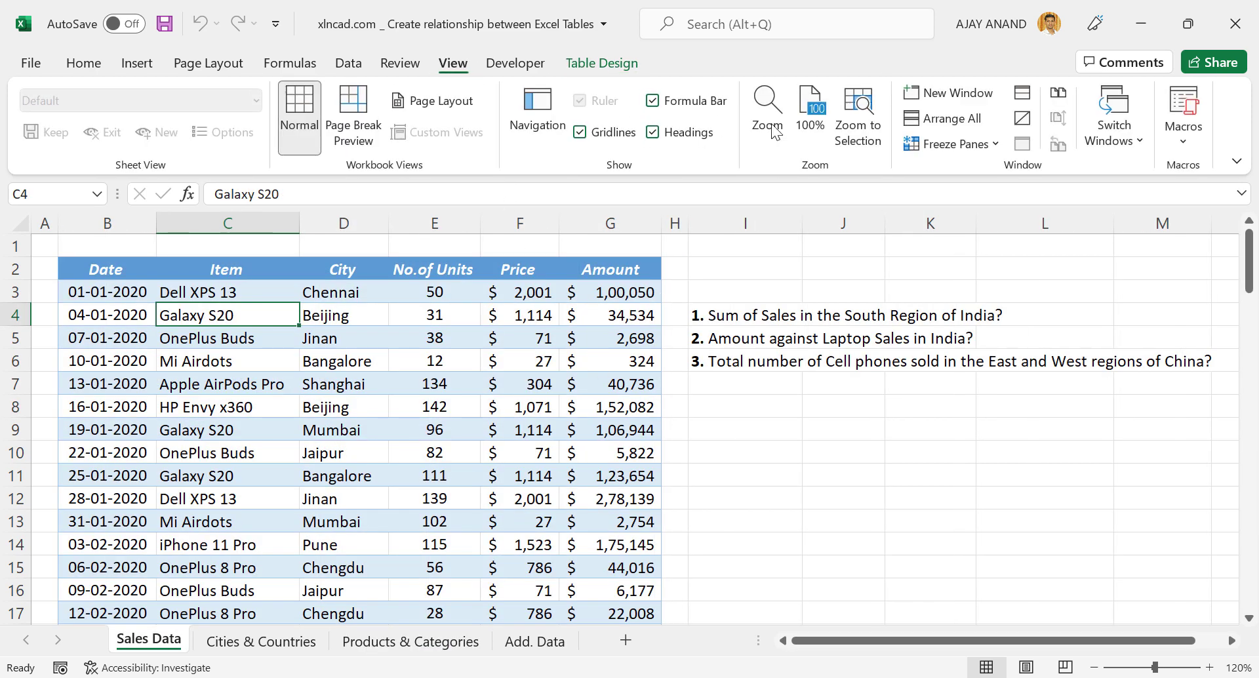
left_click(1114, 122)
left_click(1096, 172)
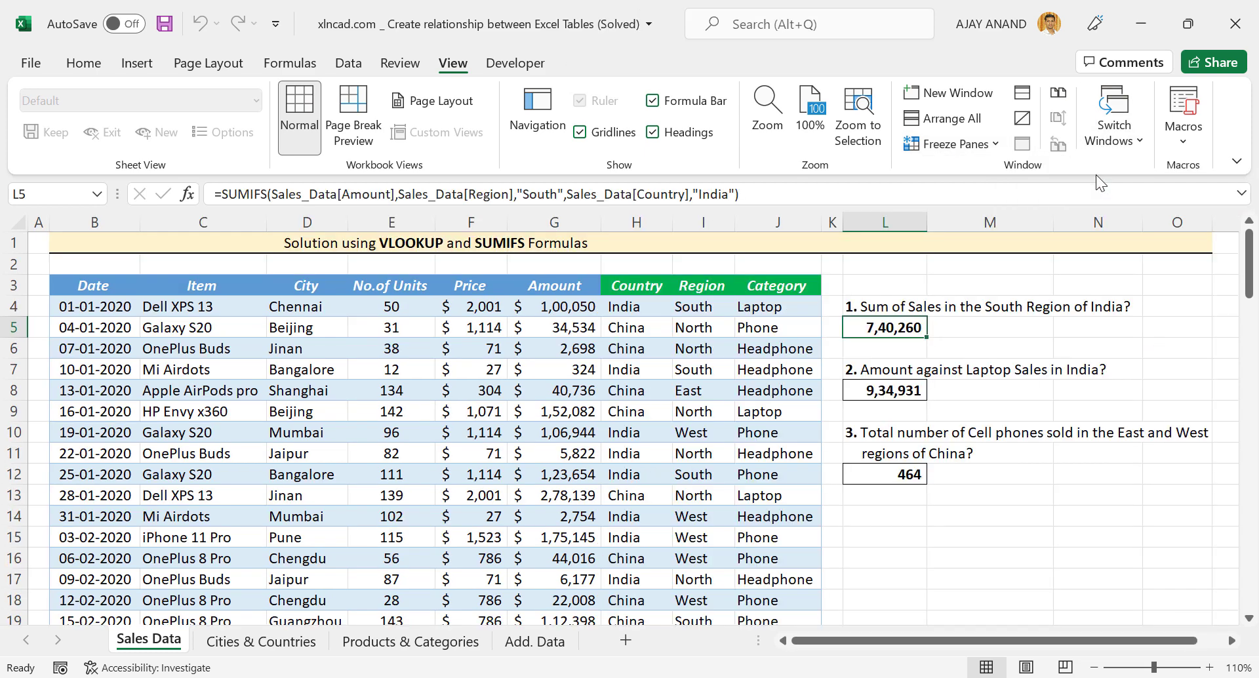
left_click(884, 390)
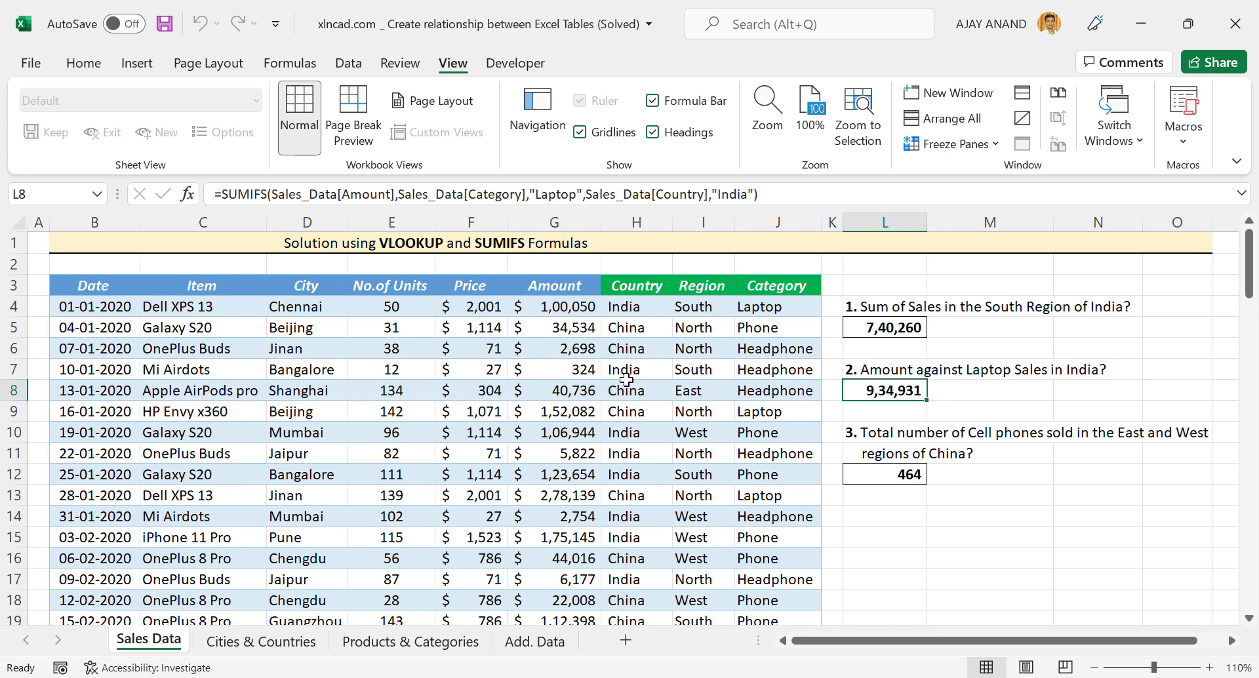
Step: Inspect the VLOOKUP formulas for Country, Region and Category in H6, I6, I9, J12 and H10
left_click(640, 345)
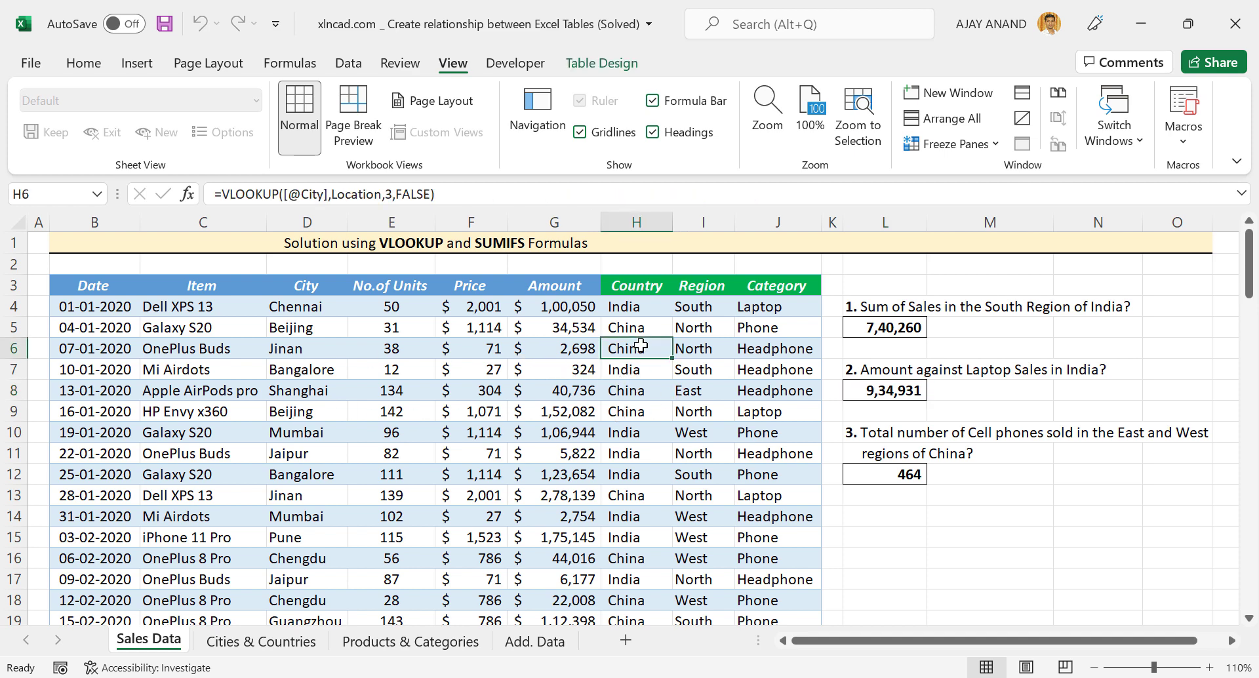
left_click(697, 347)
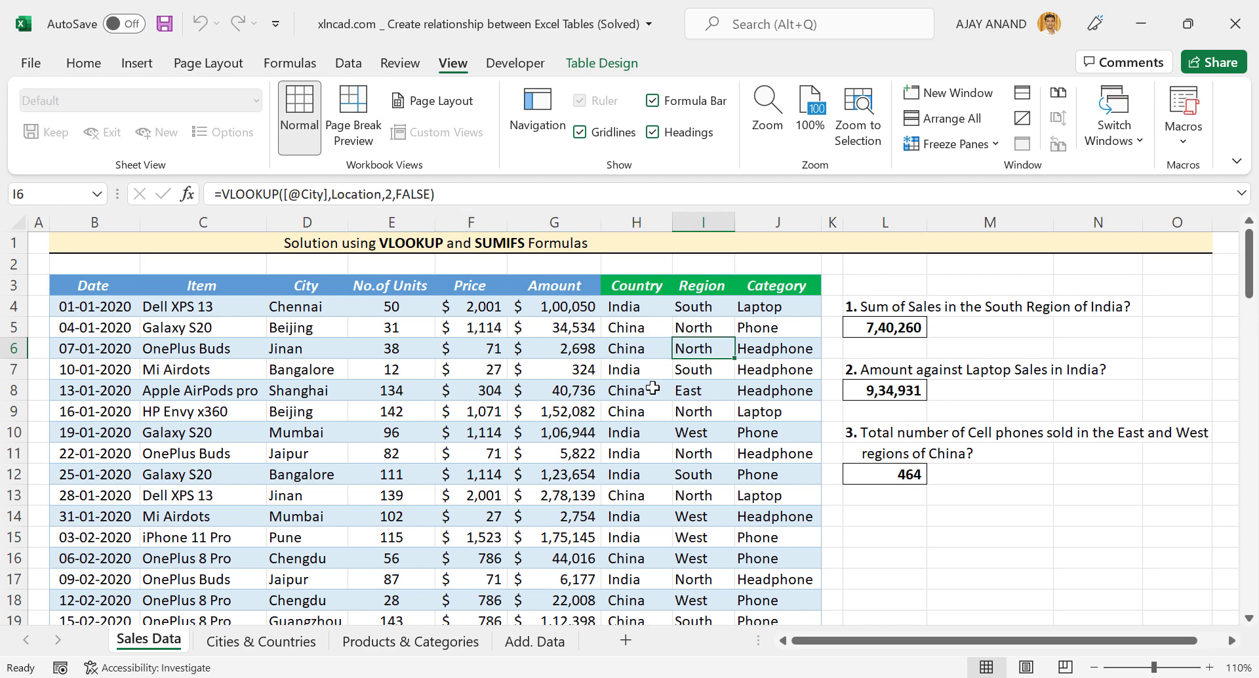
scroll(564, 452, "down", 6)
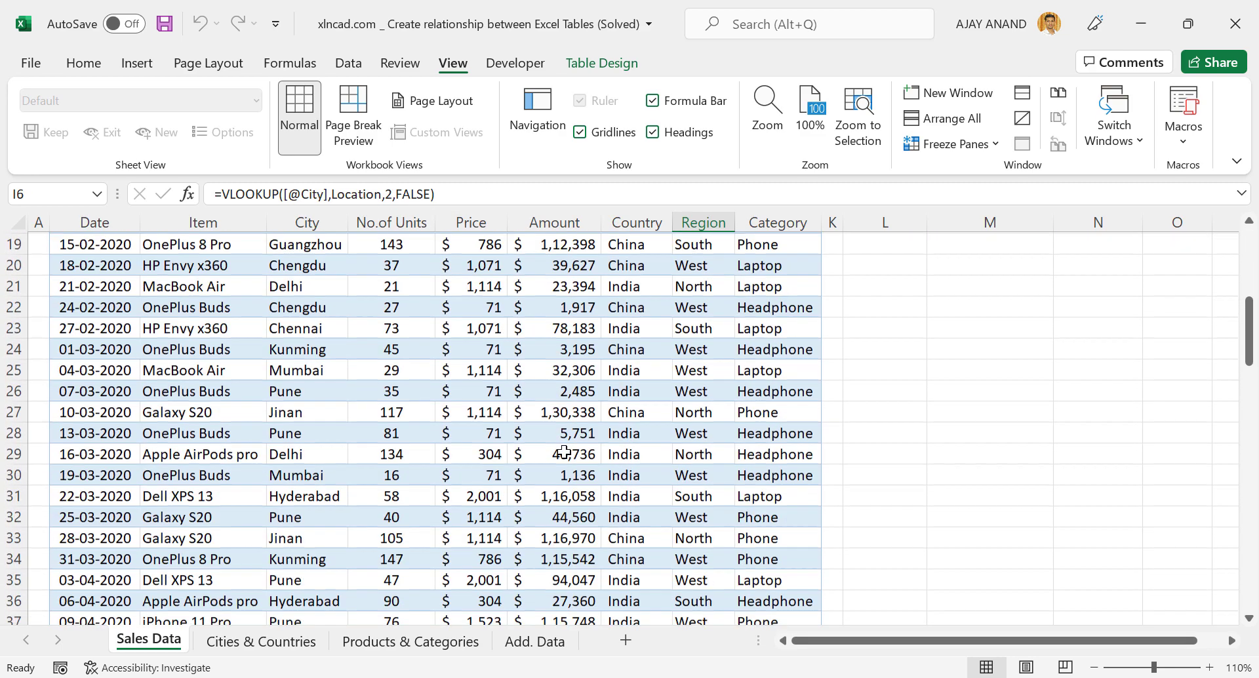
scroll(563, 452, "down", 3)
scroll(564, 453, "down", 2)
scroll(625, 448, "up", 7)
scroll(625, 449, "up", 4)
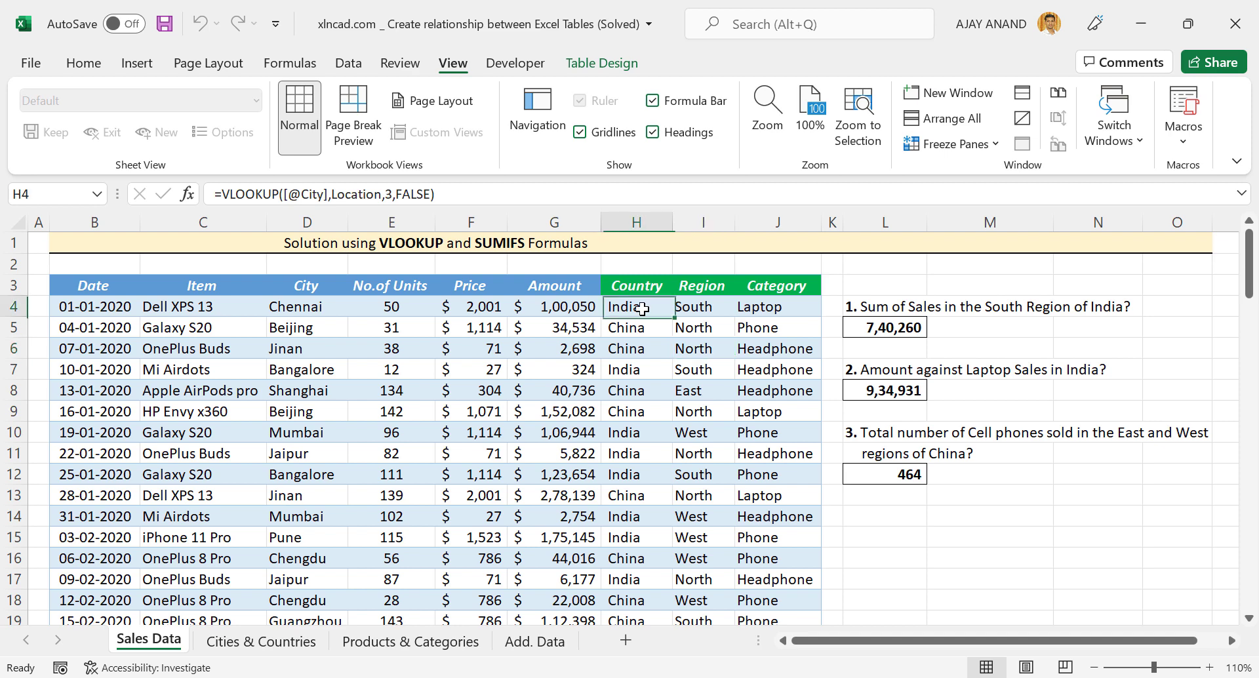
left_click(691, 406)
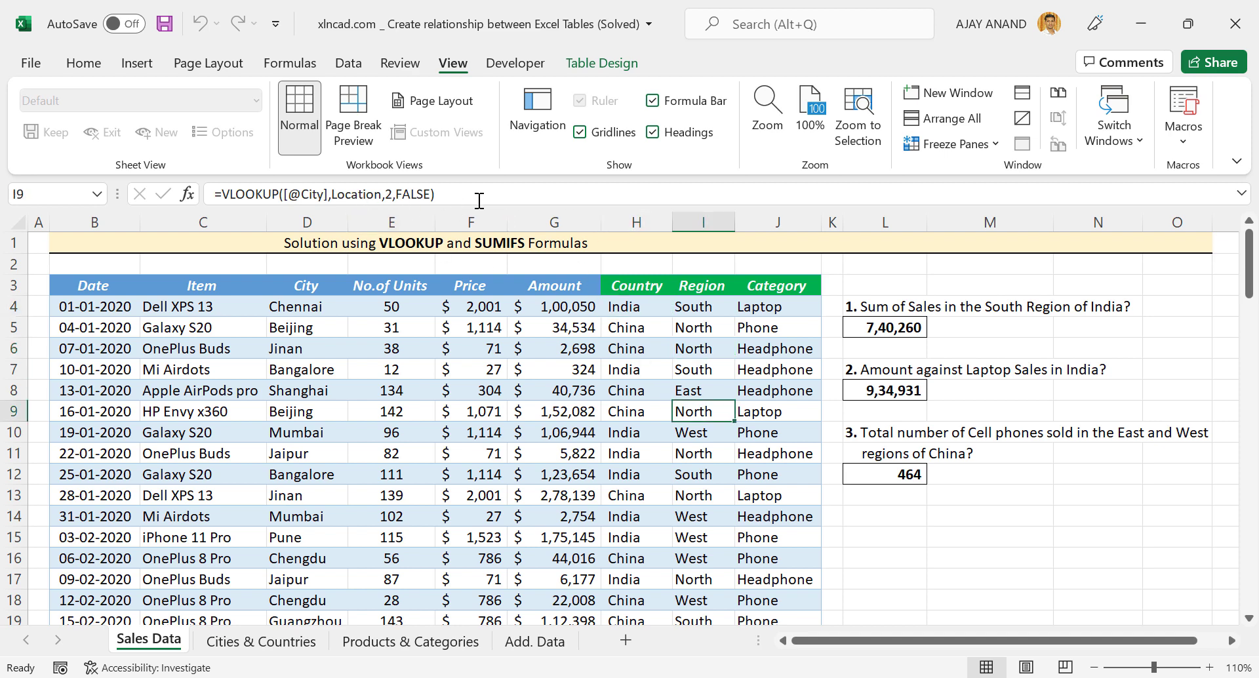
left_click(759, 472)
scroll(775, 417, "down", 4)
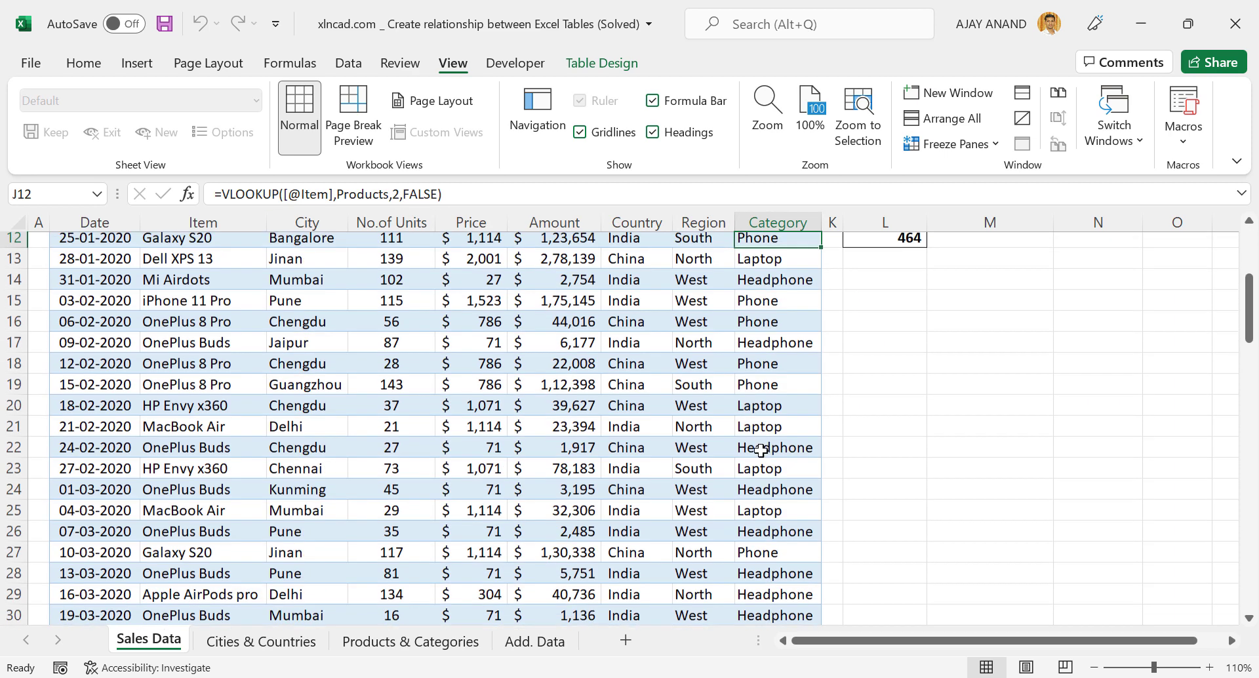
scroll(721, 433, "down", 1)
scroll(688, 453, "down", 4)
scroll(668, 459, "down", 2)
scroll(668, 459, "up", 9)
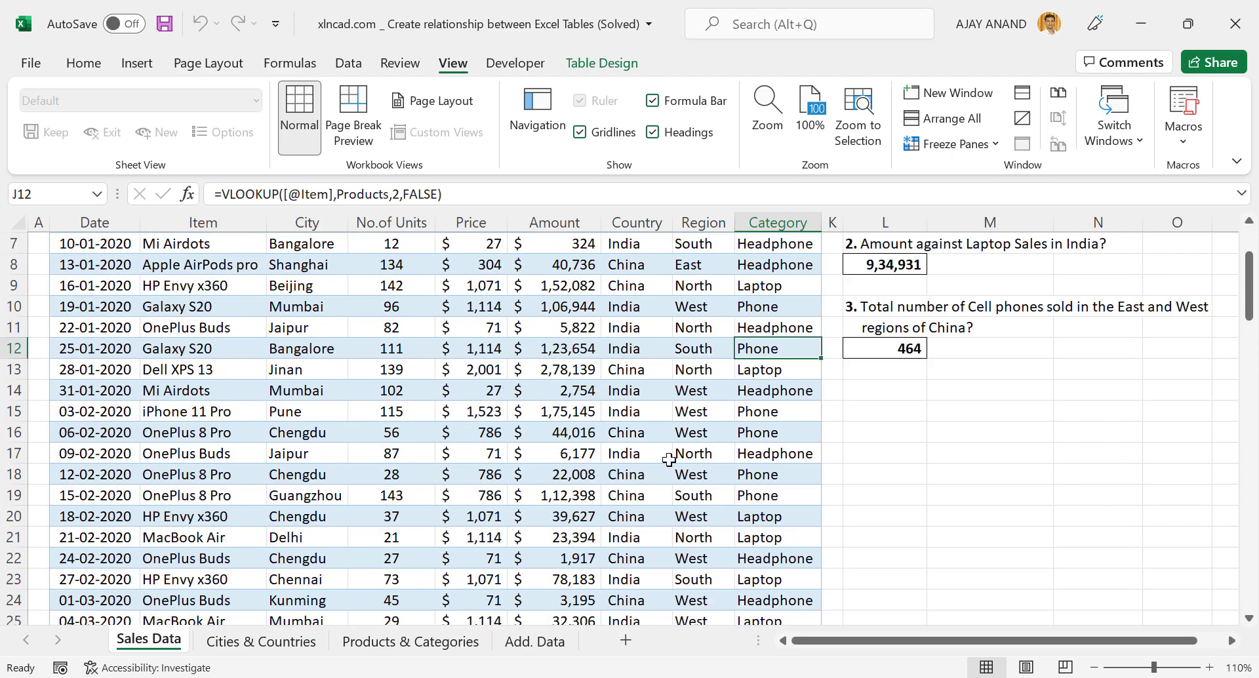
scroll(649, 452, "up", 3)
scroll(646, 450, "down", 1)
scroll(646, 452, "down", 3)
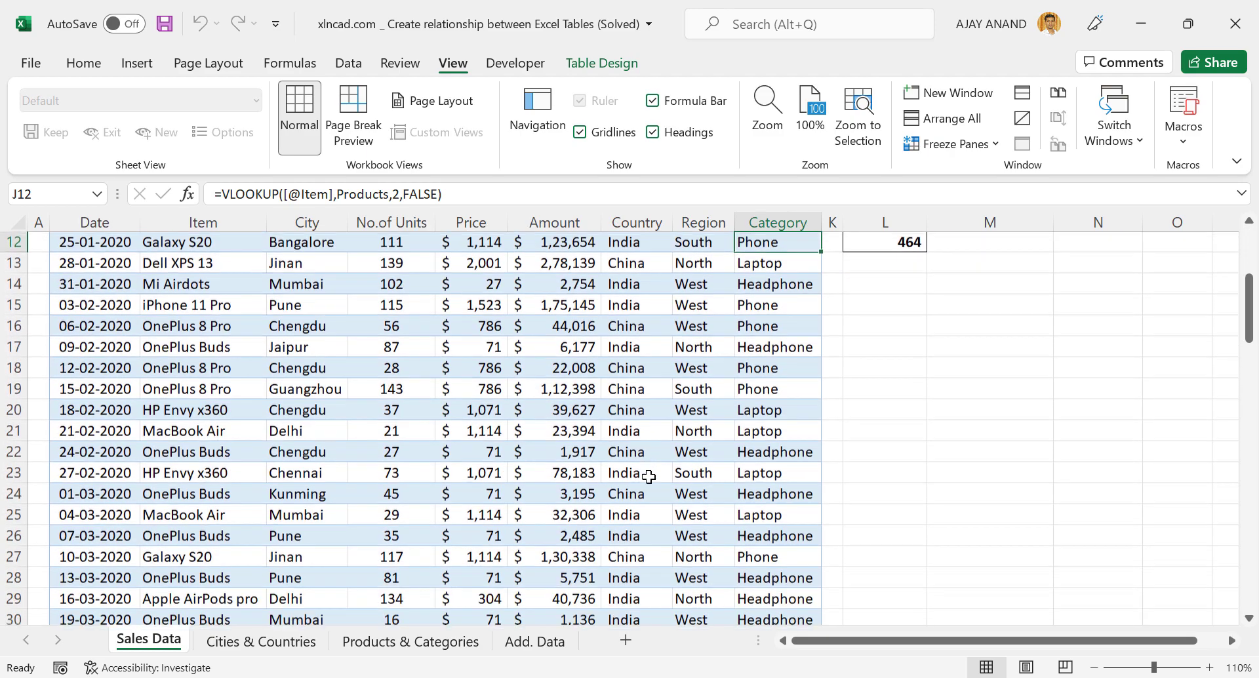
scroll(647, 472, "down", 3)
scroll(648, 479, "down", 2)
scroll(649, 490, "up", 6)
scroll(649, 490, "up", 3)
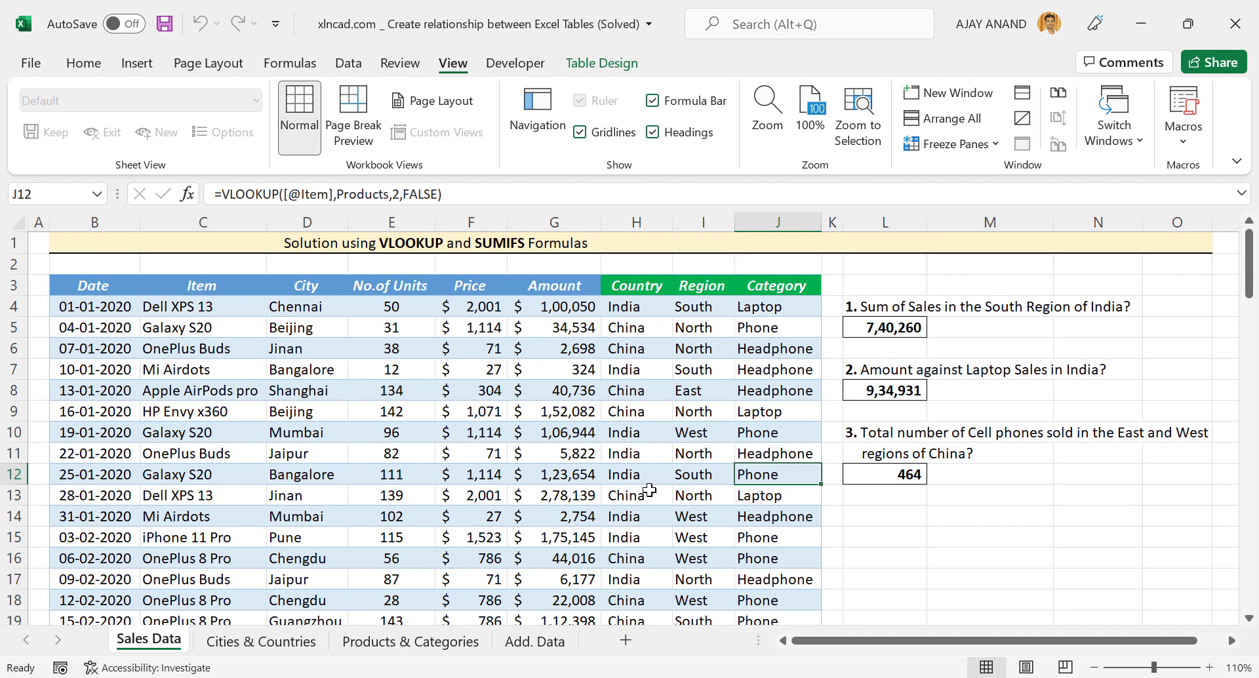
left_click(653, 433)
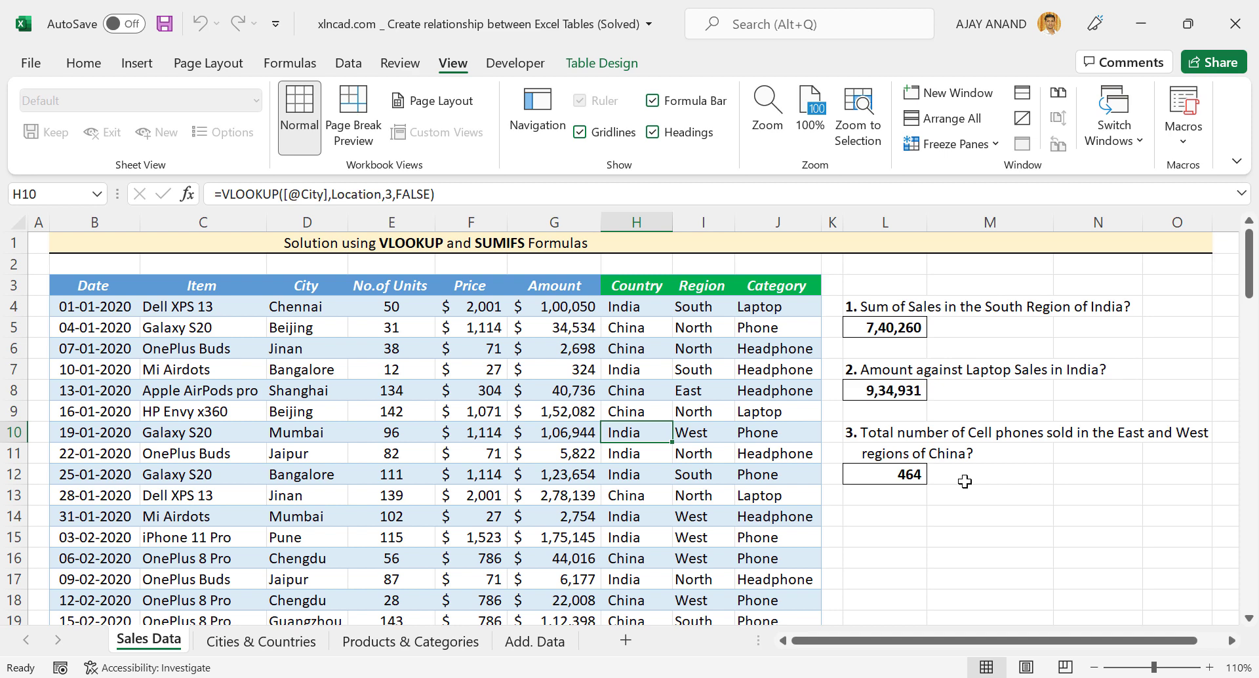
Step: Inspect the SUMIFS answer formulas in L5, L8 and L12
left_click(898, 331)
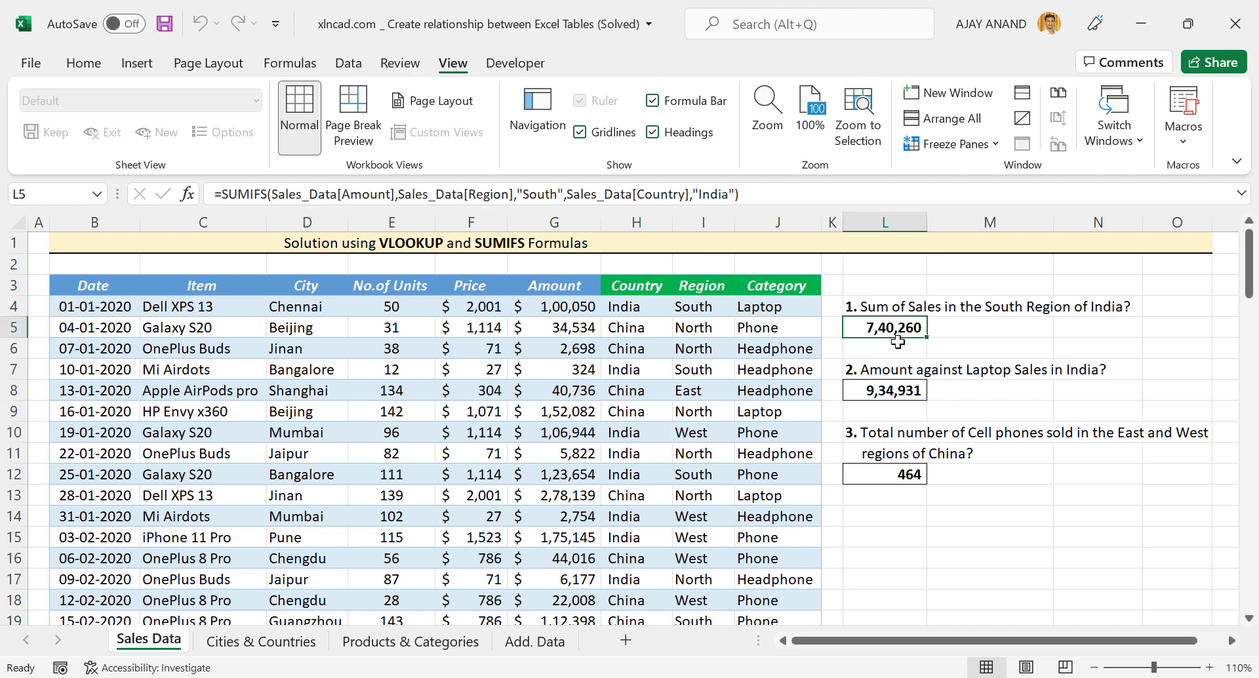
left_click(897, 388)
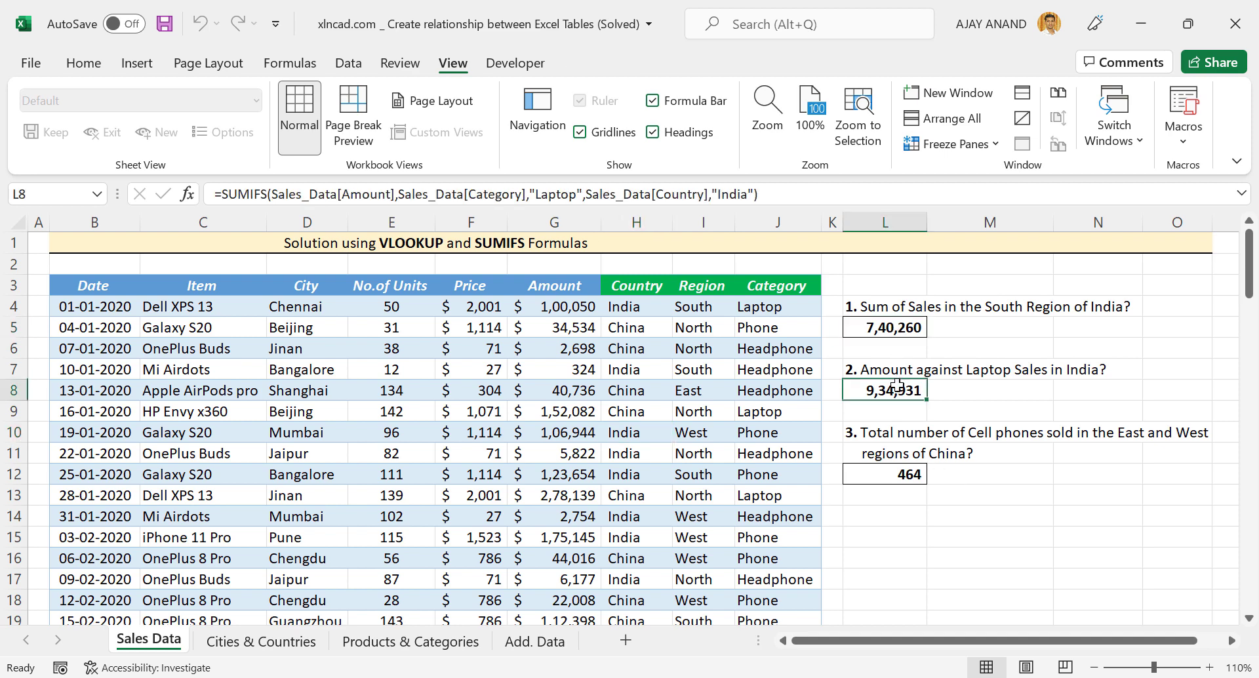
left_click(891, 470)
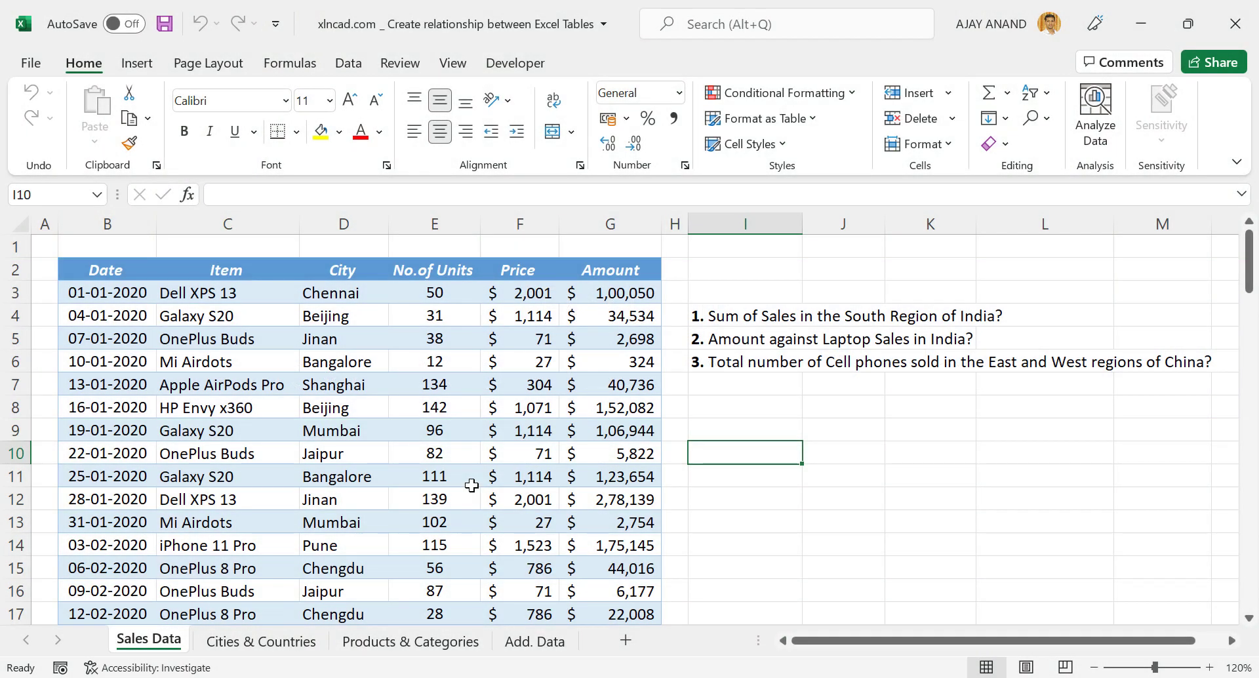
Step: Confirm the table names Sales_Data, Location and Products on their three sheets
left_click(294, 641)
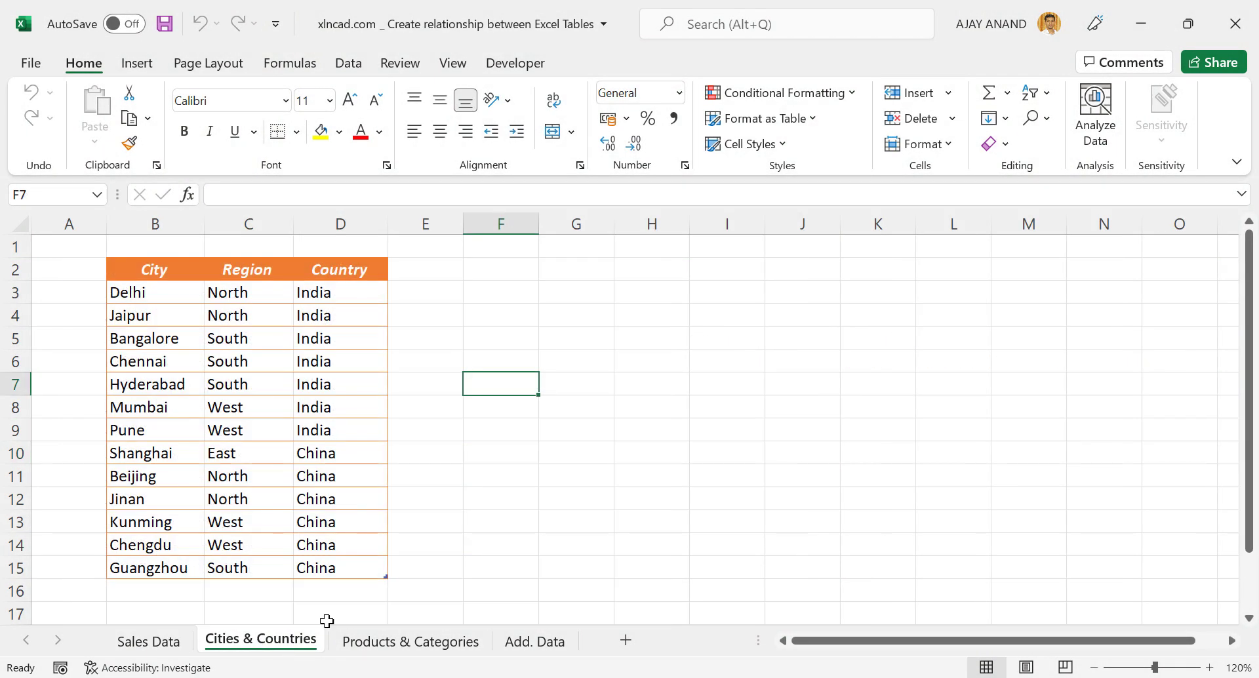
left_click(393, 646)
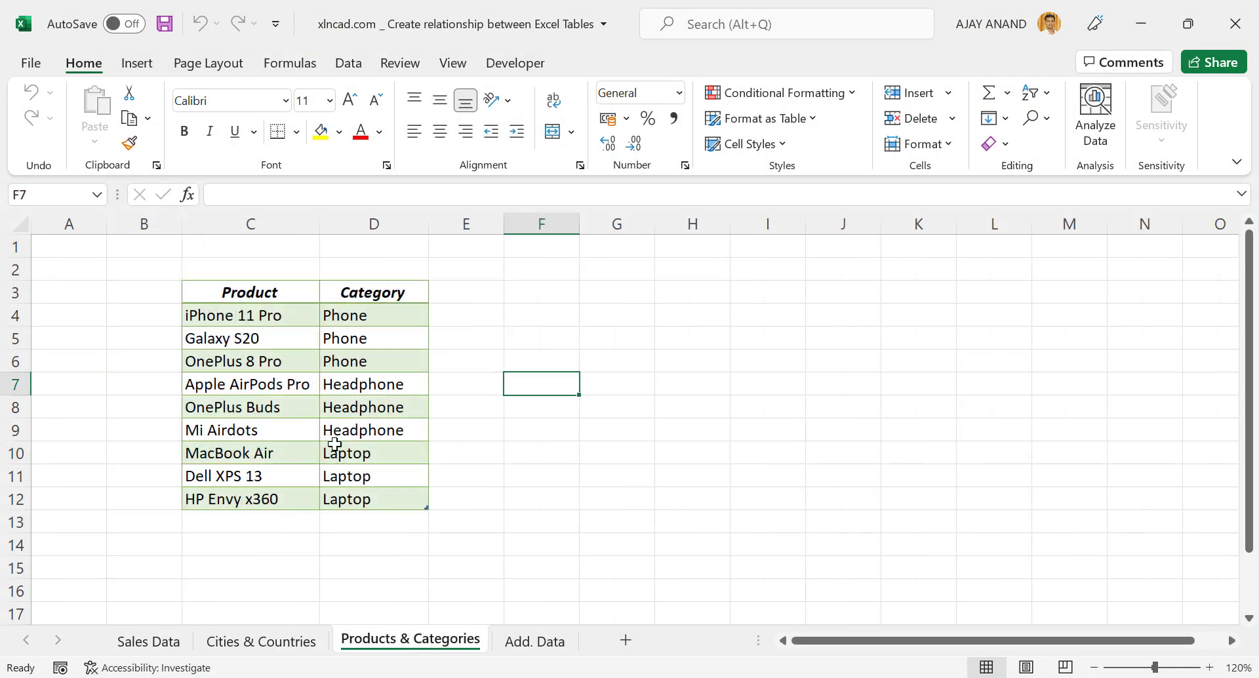
left_click(158, 641)
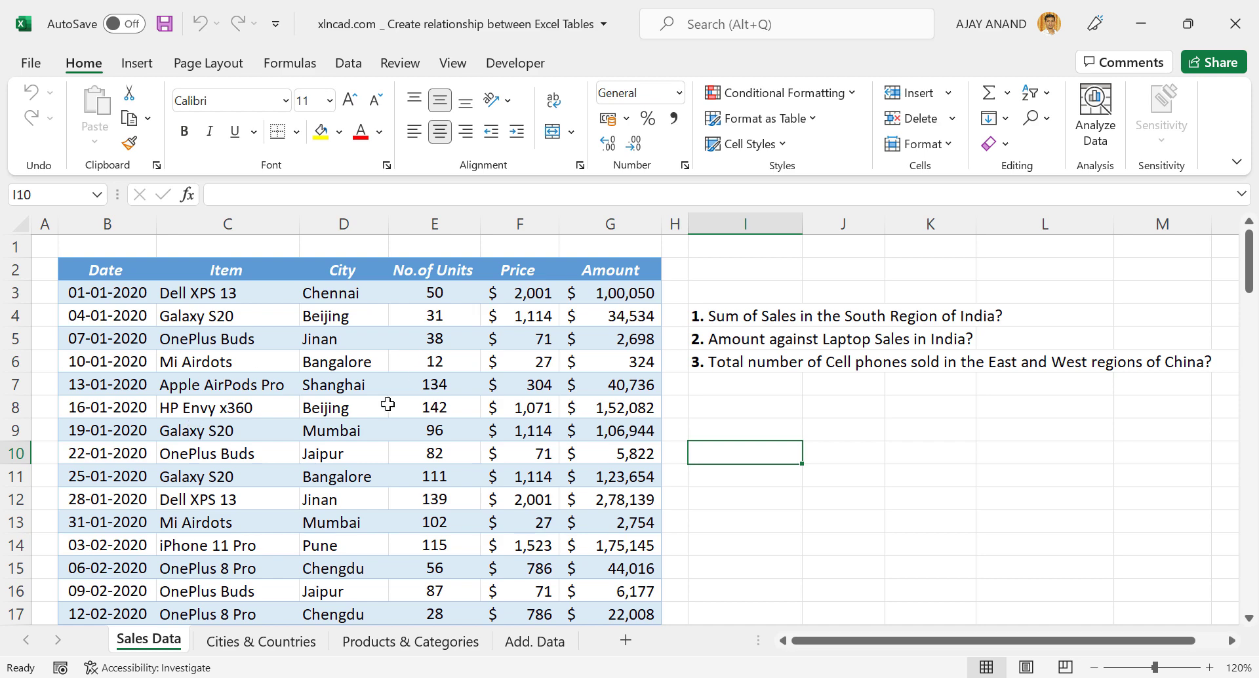
left_click(261, 386)
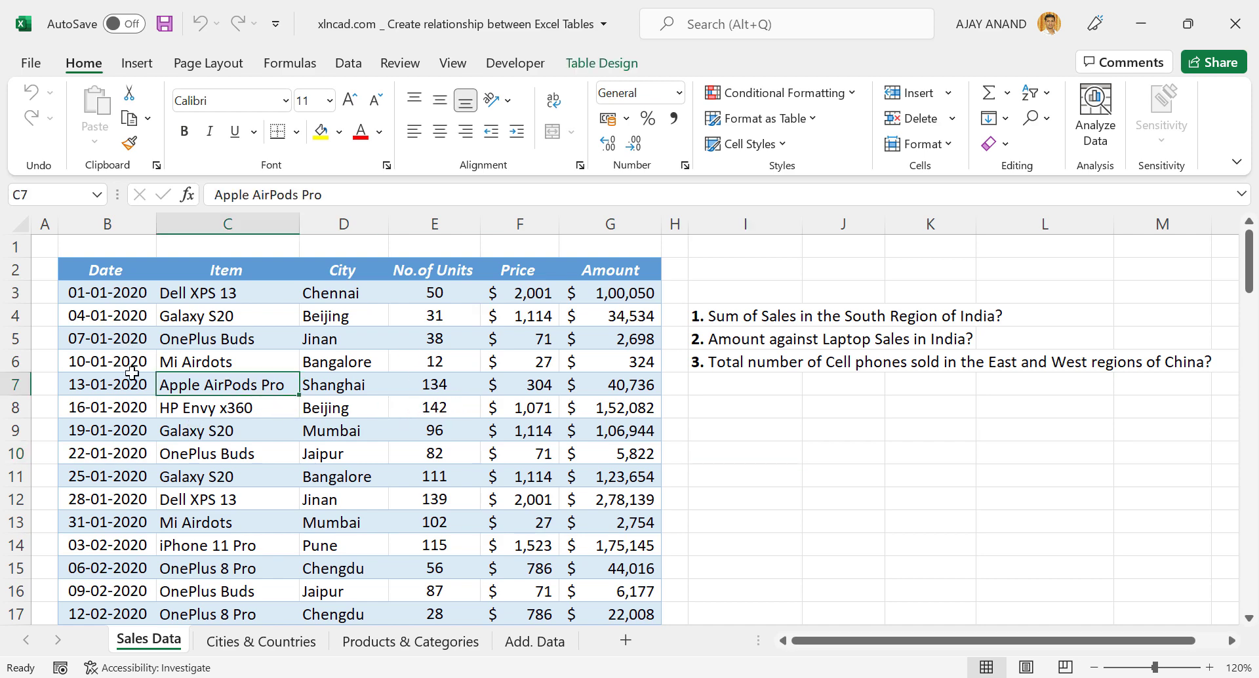
left_click(583, 64)
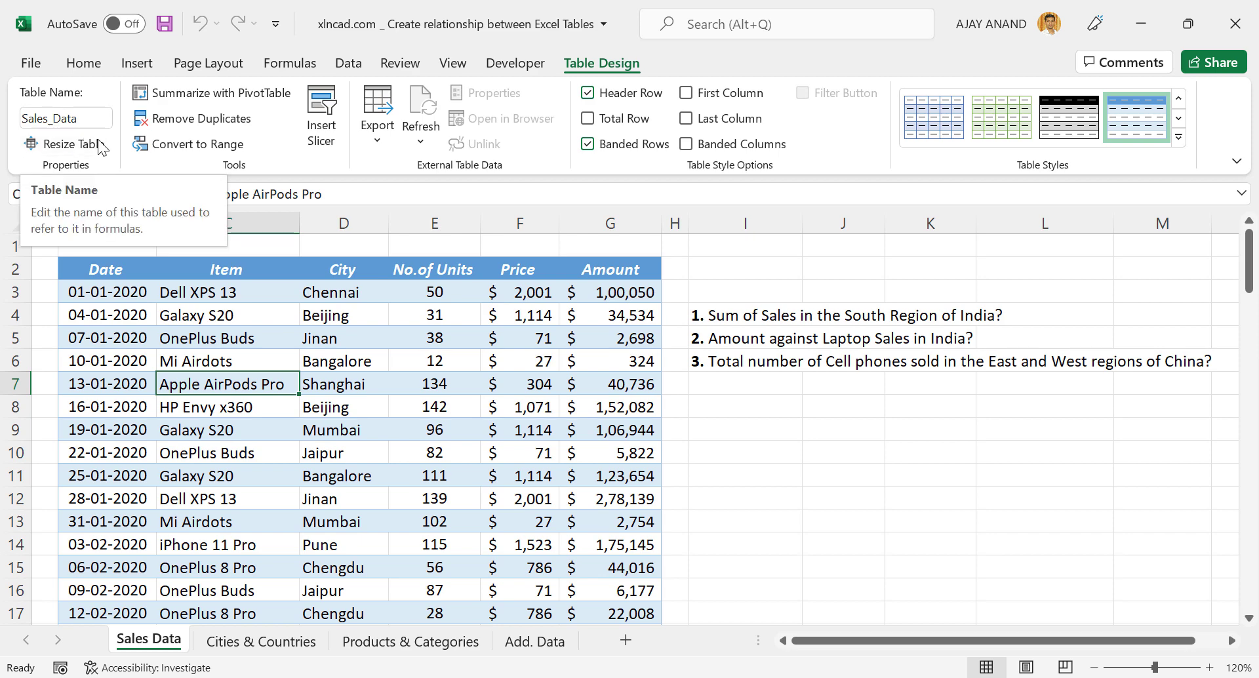
left_click(235, 641)
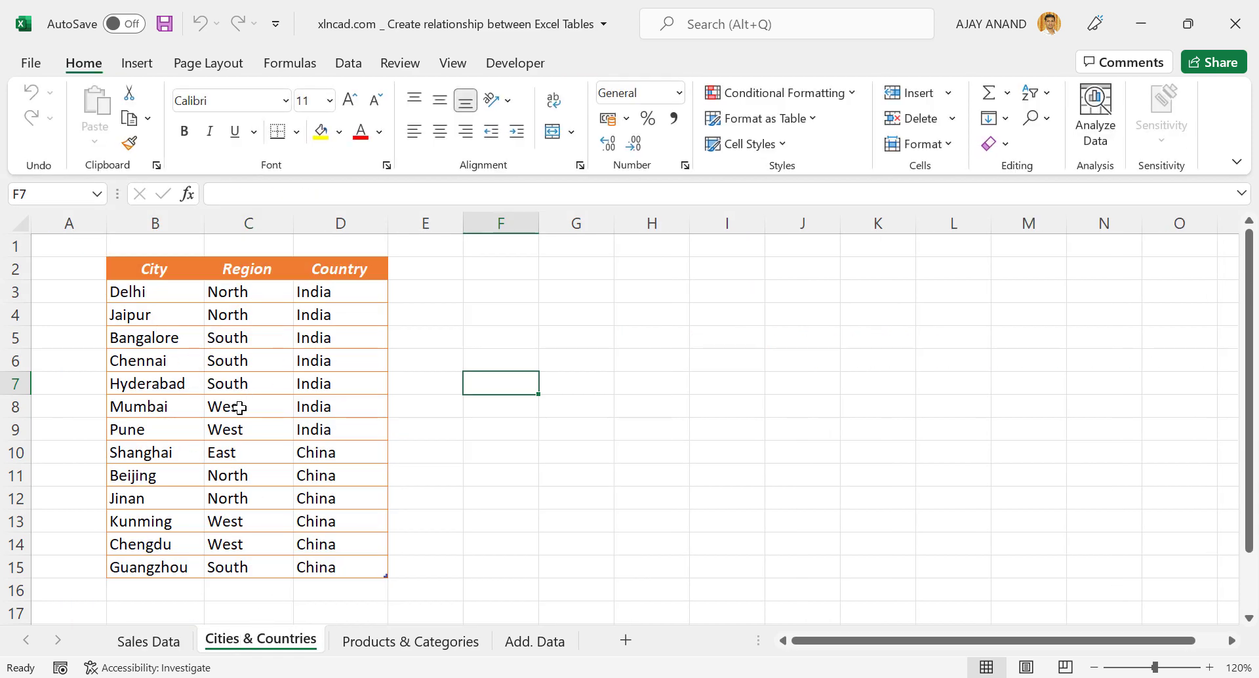
left_click(184, 389)
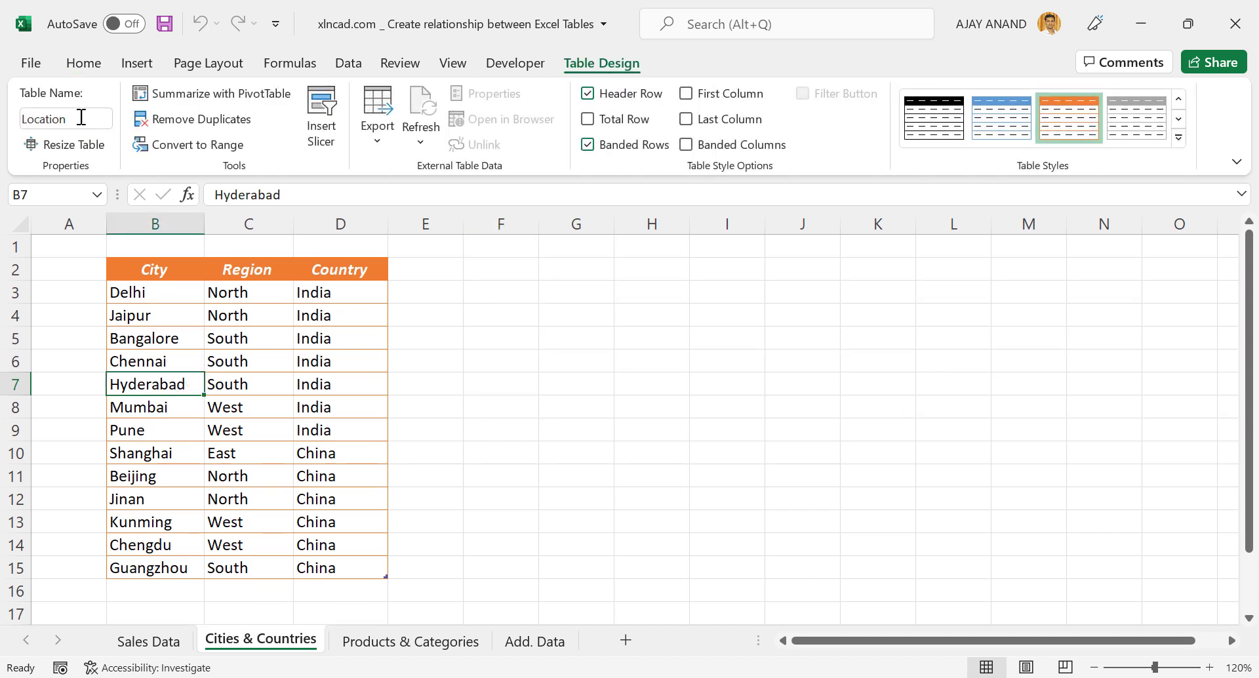
left_click(360, 642)
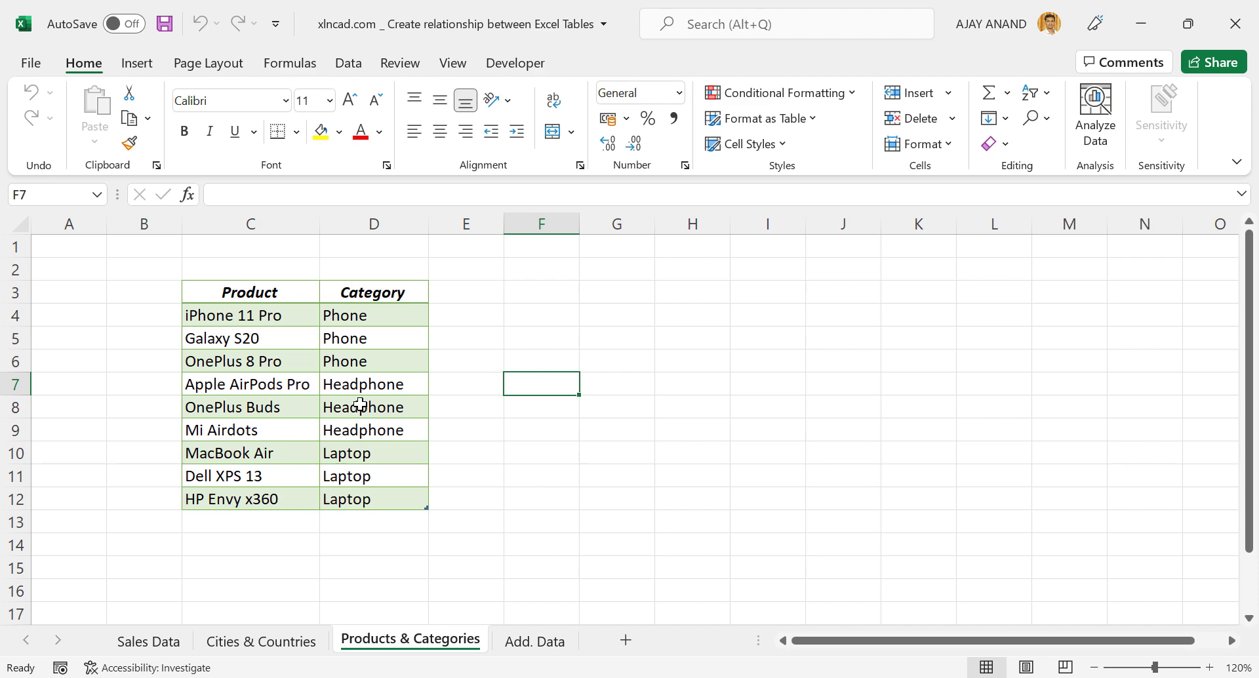
left_click(292, 388)
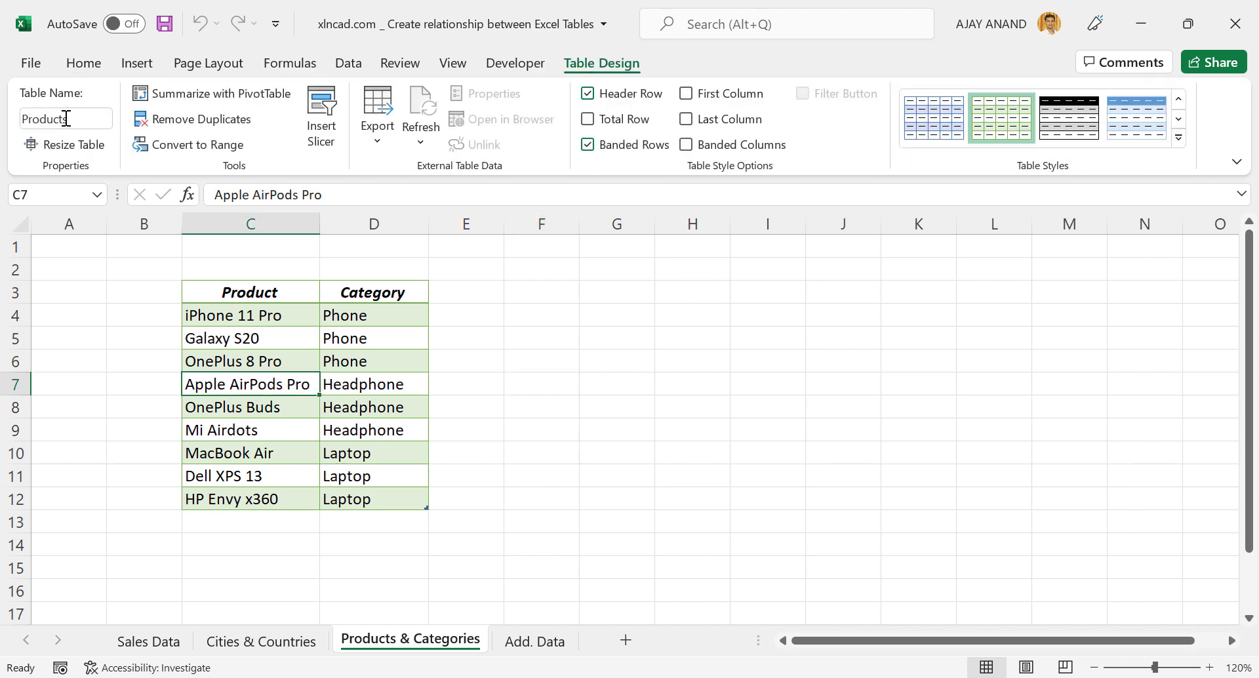
left_click(160, 641)
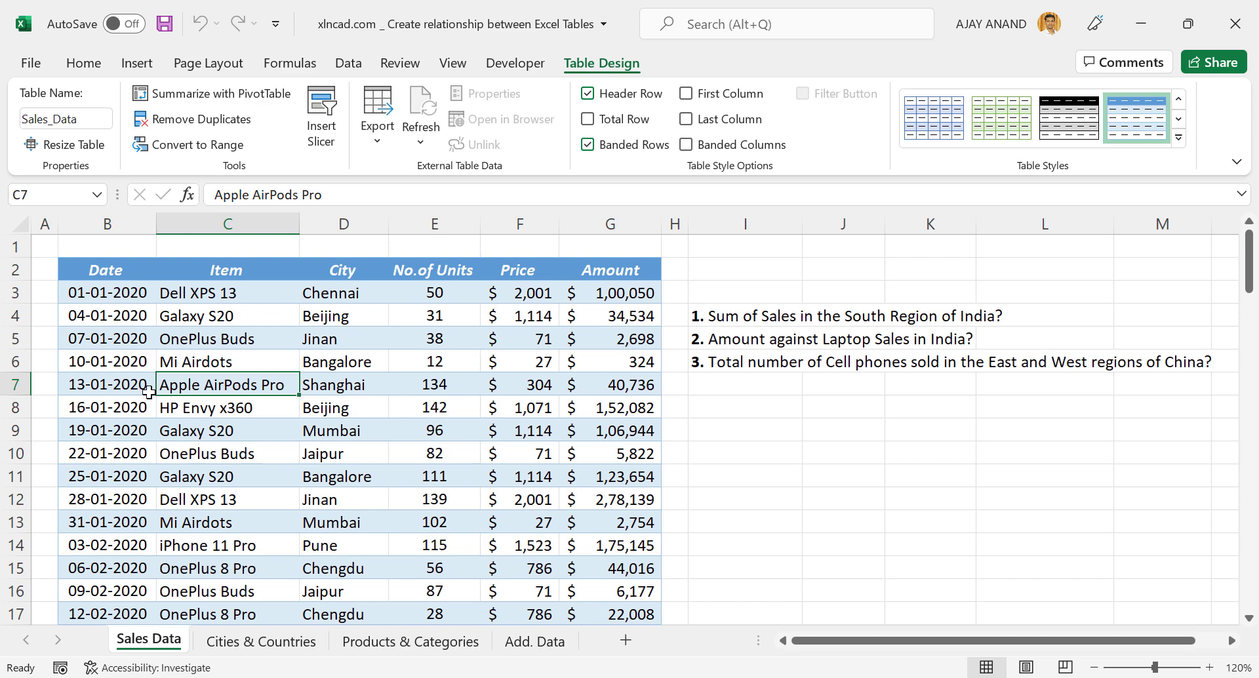
Step: Compare the Cities & Countries city list with the sales table, ending on Sales Data
left_click(239, 641)
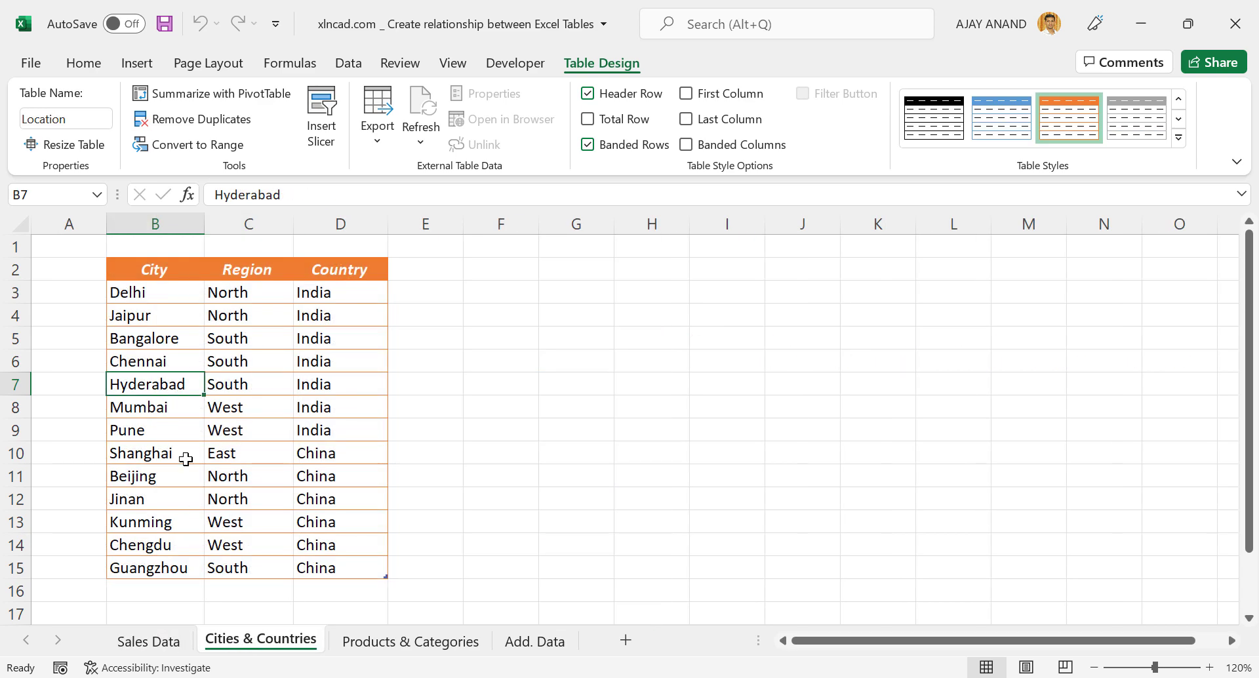
left_click(159, 641)
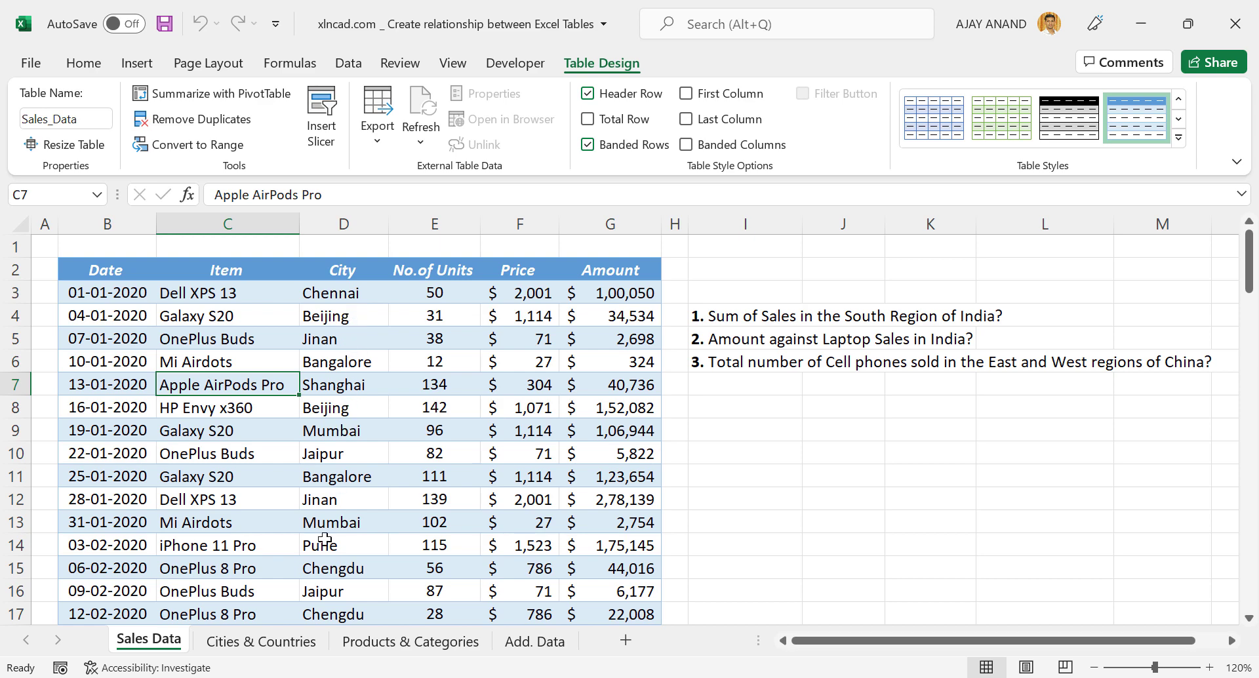
left_click(240, 643)
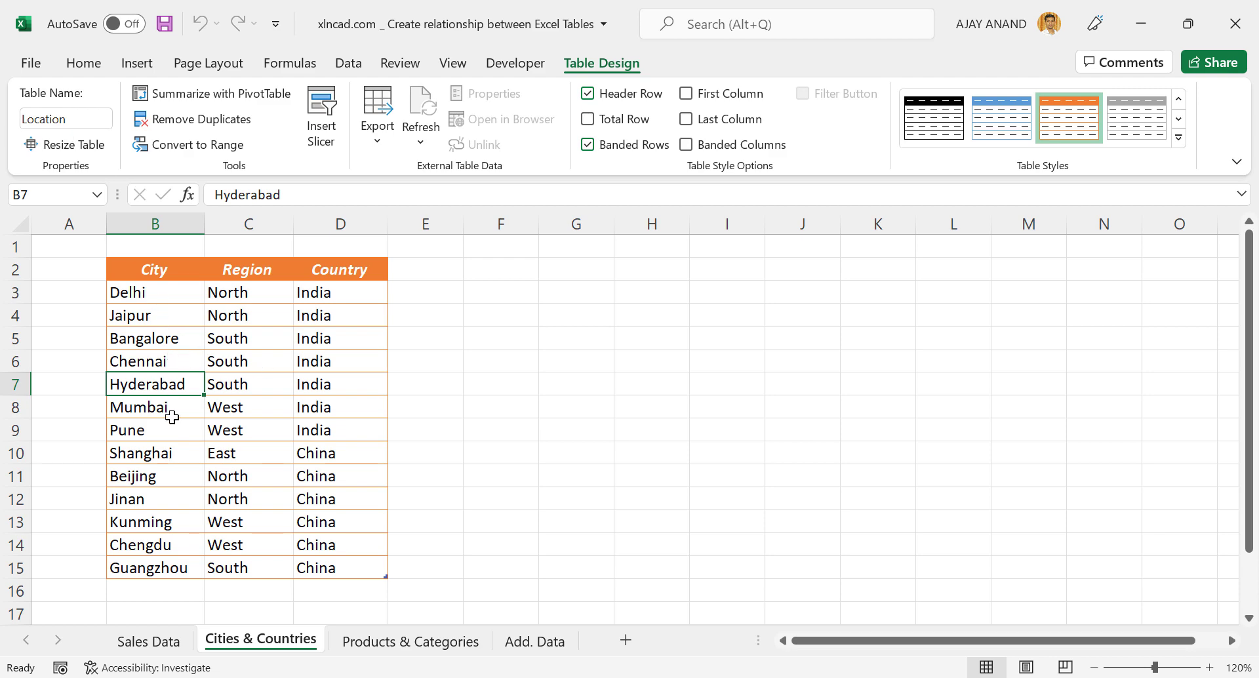
left_click(190, 640)
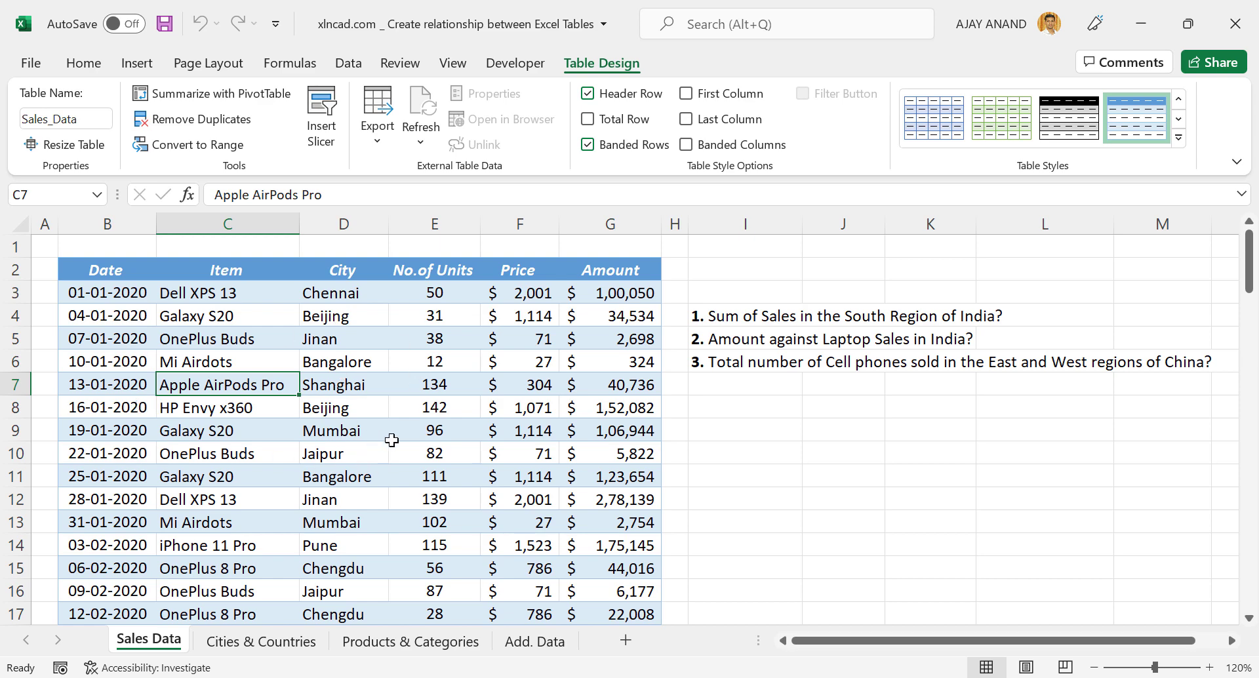
left_click(261, 640)
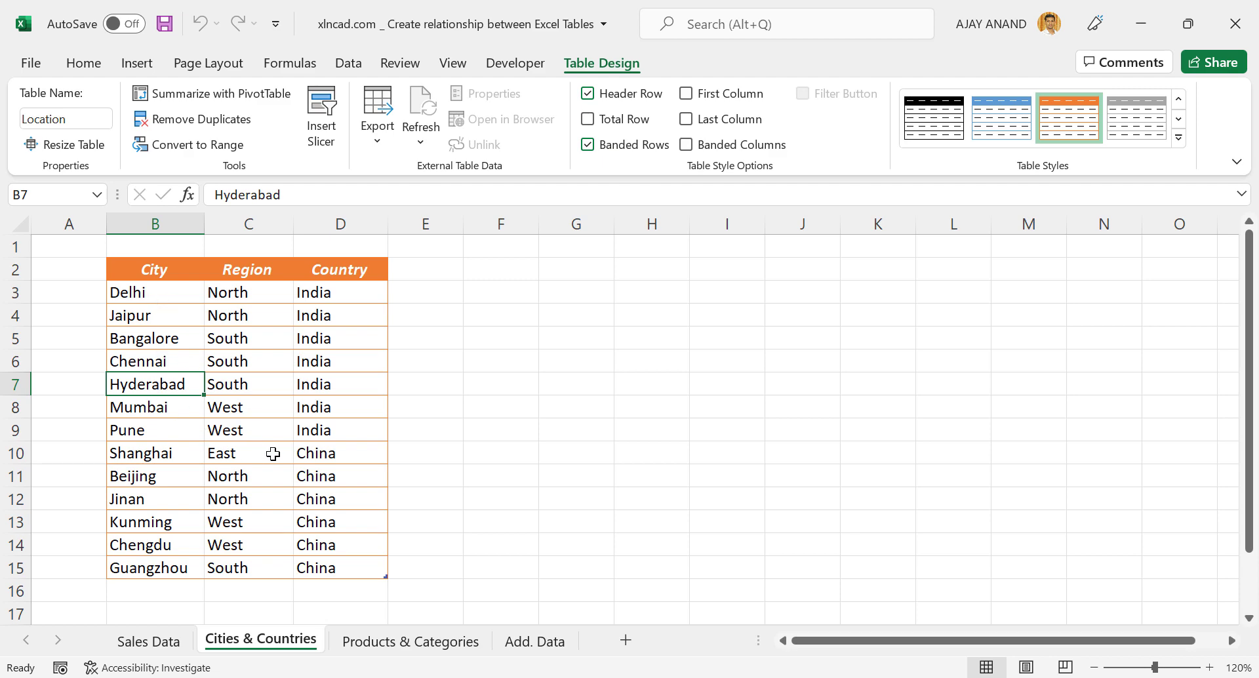
left_click(172, 639)
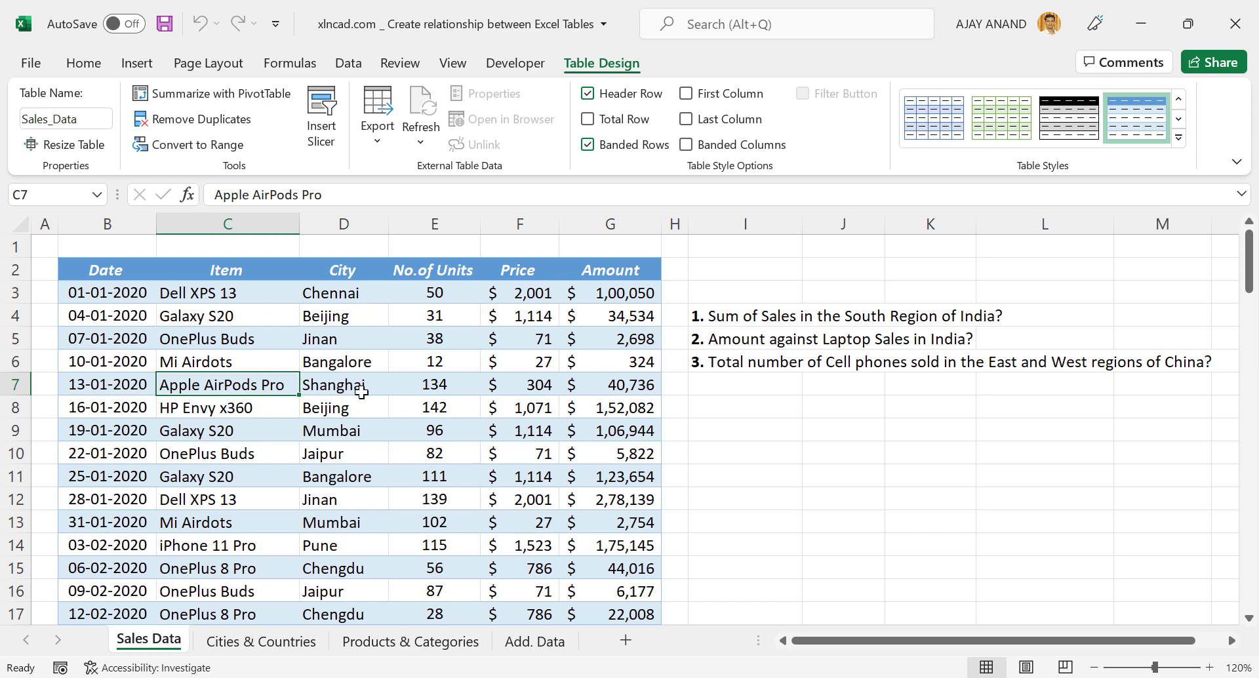
scroll(360, 394, "down", 2)
scroll(357, 443, "up", 2)
left_click(257, 641)
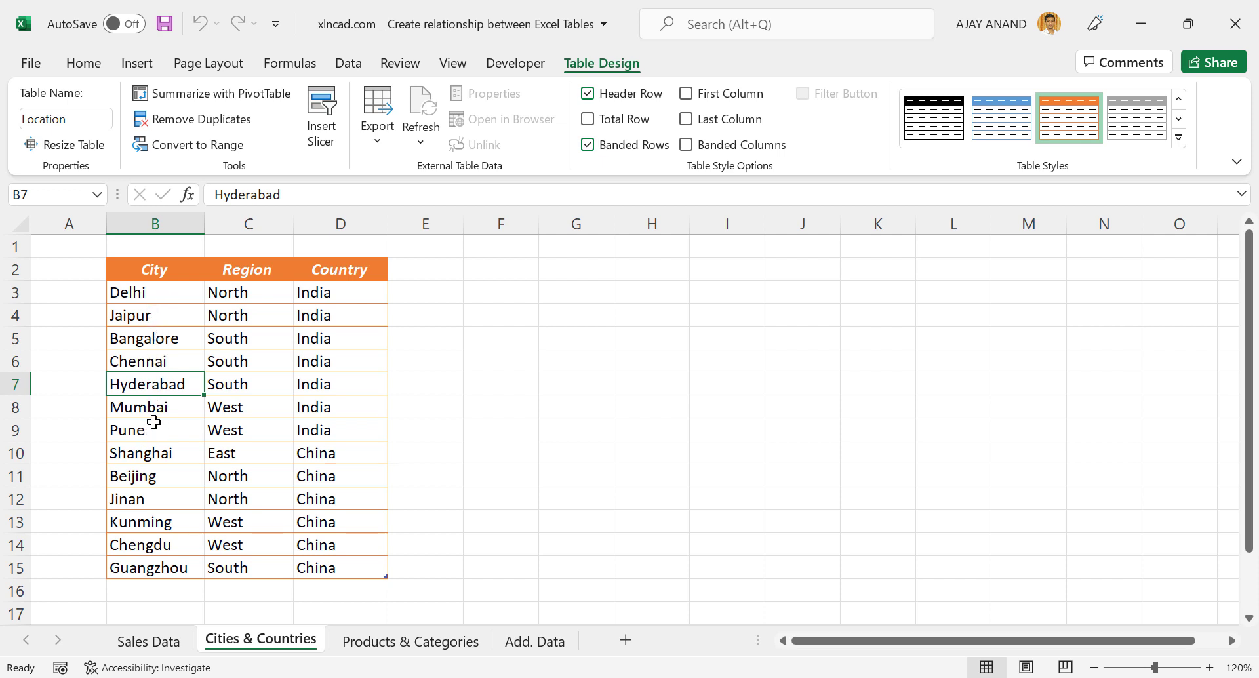
left_click(159, 645)
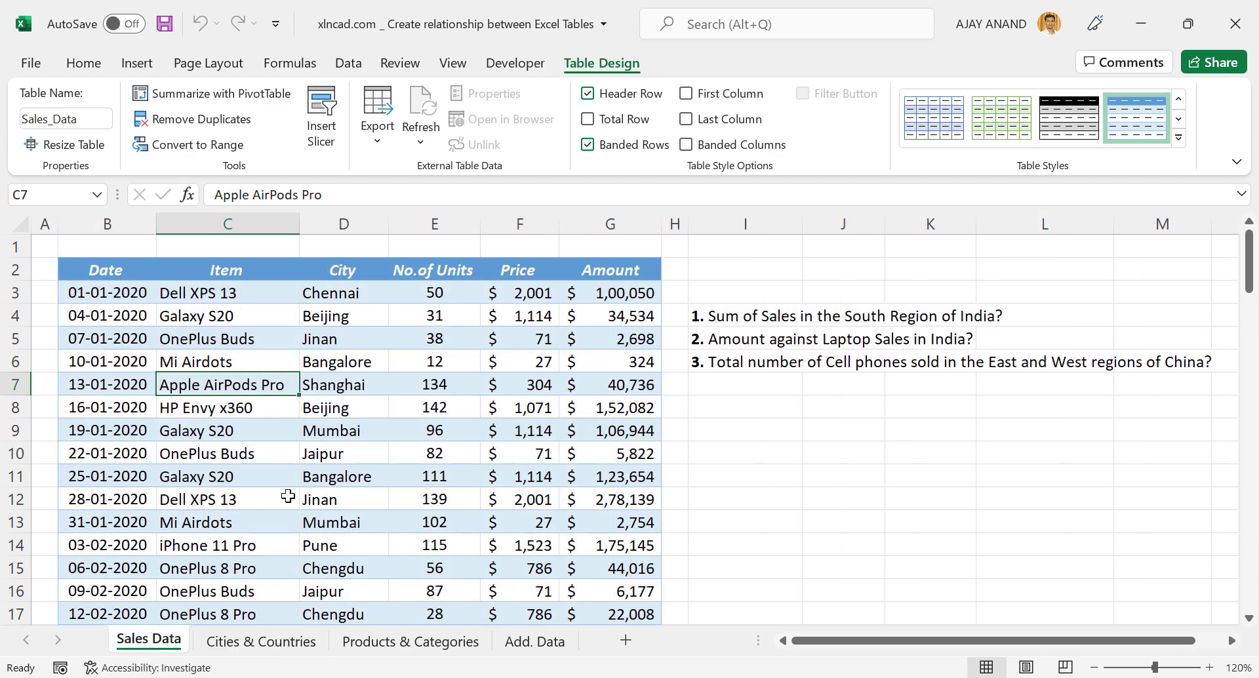
left_click(243, 640)
left_click(161, 642)
Step: Open Data > Relationships and start a new relationship in Manage Relationships
left_click(348, 63)
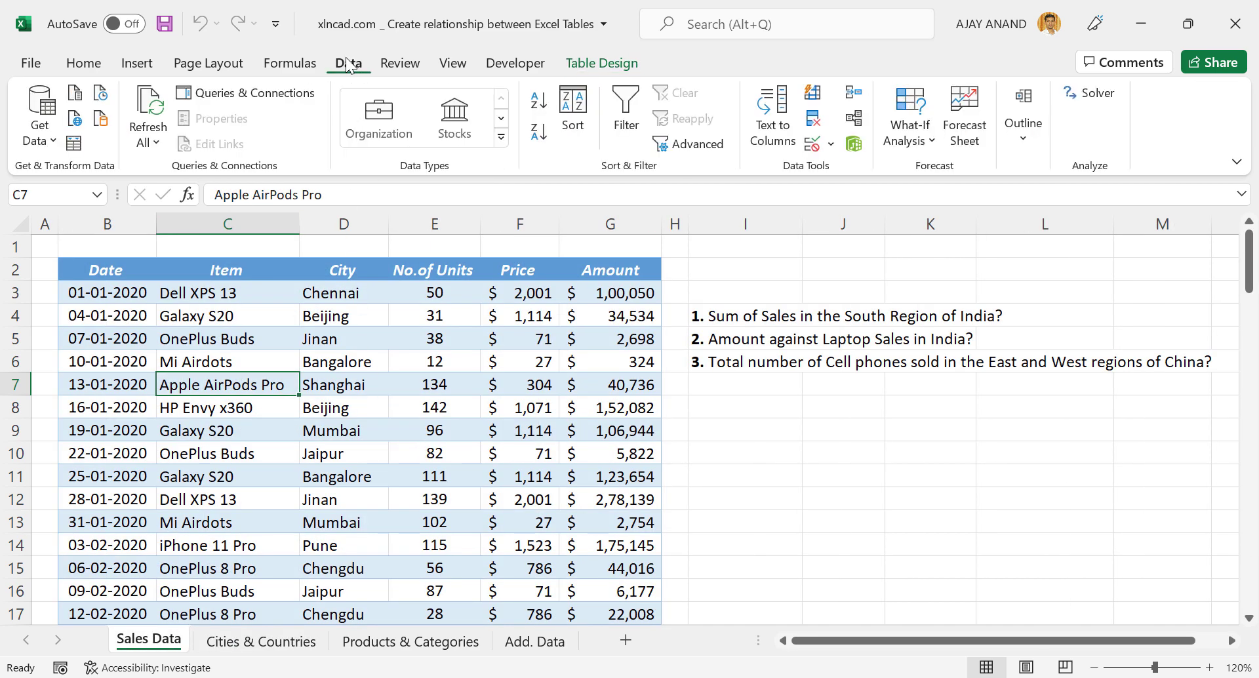
left_click(854, 119)
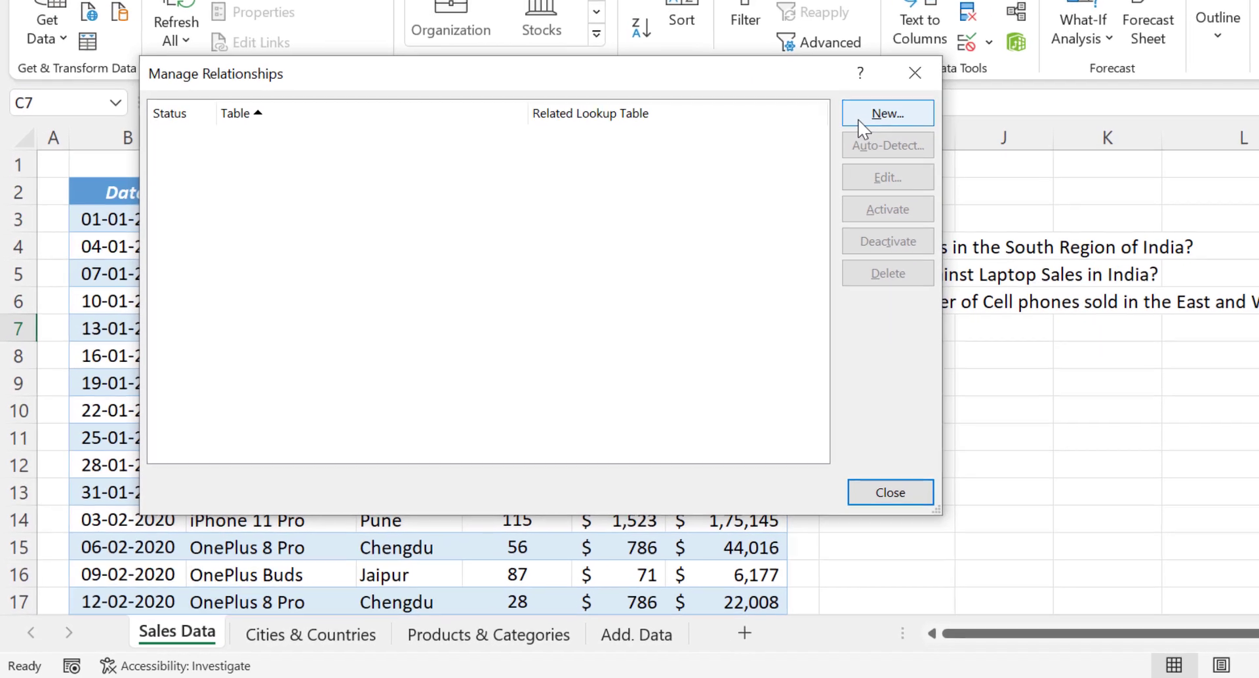
left_click(859, 123)
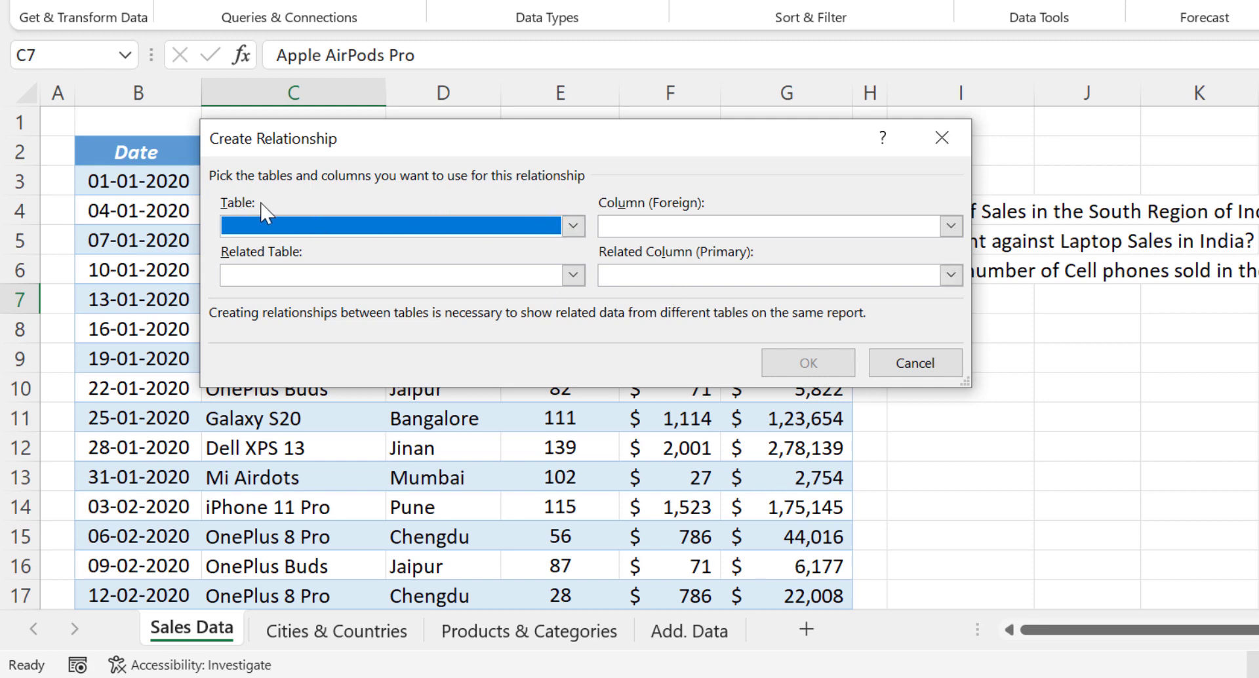
Step: Link Sales_Data's City column to the Location table's City column and confirm
left_click(573, 226)
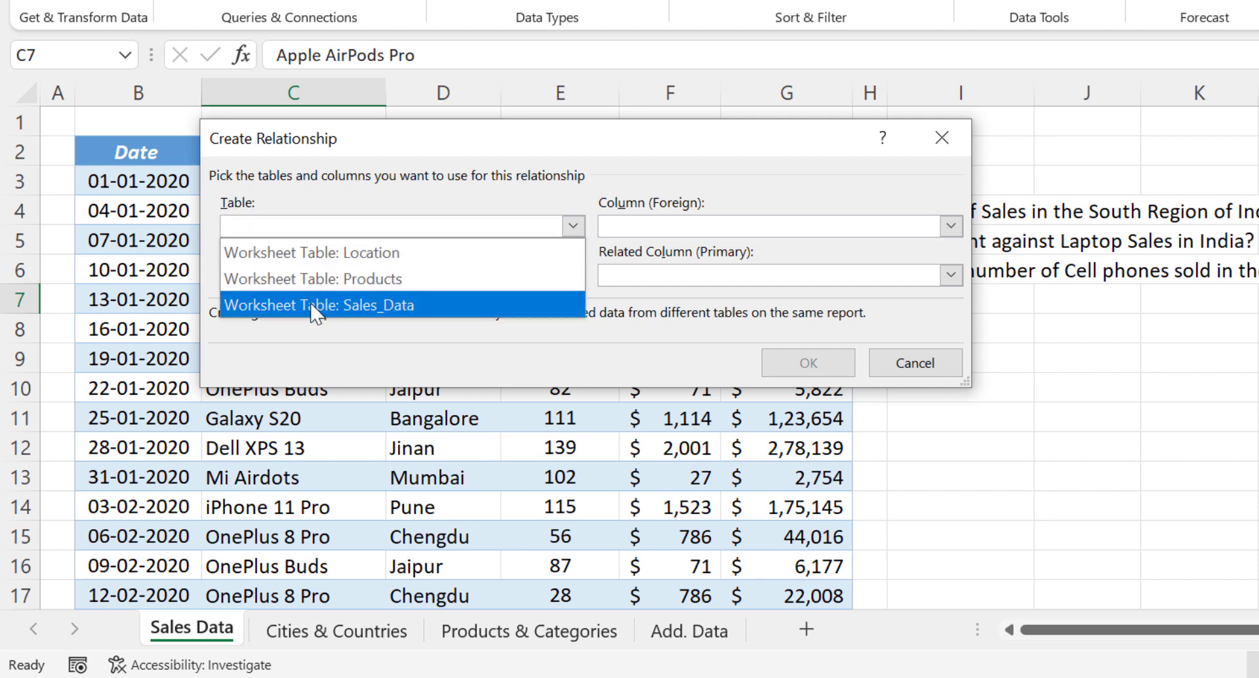
left_click(413, 309)
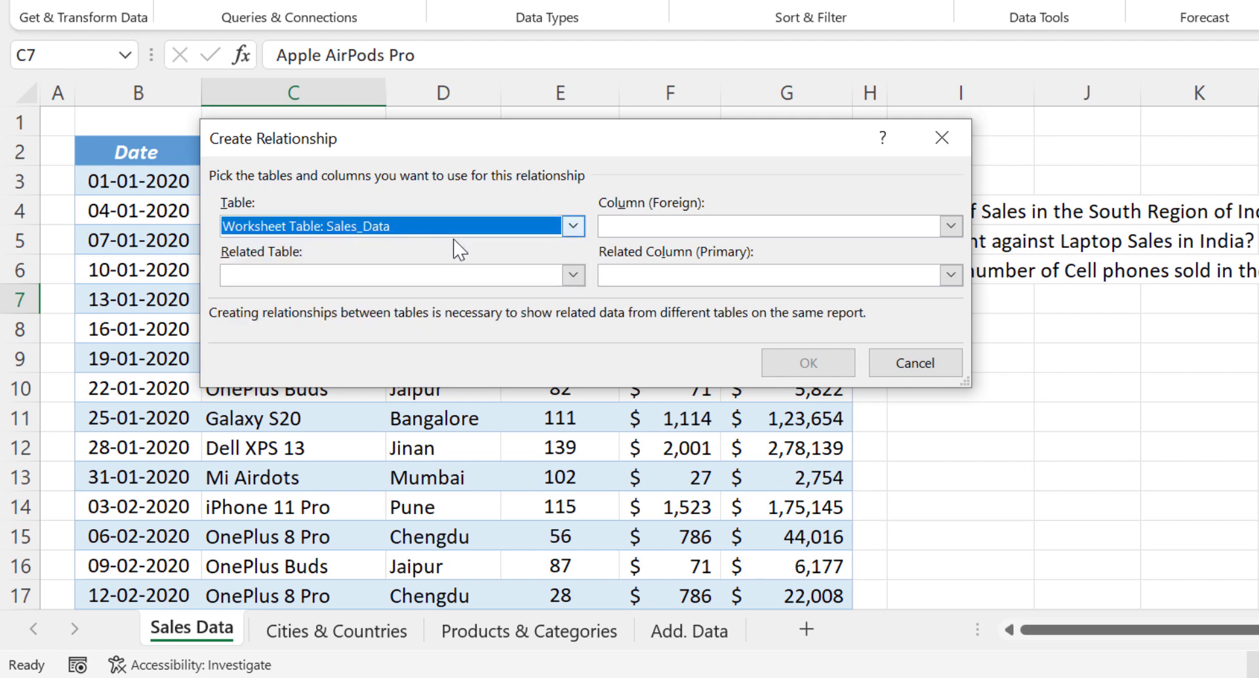
left_click_drag(562, 139, 542, 281)
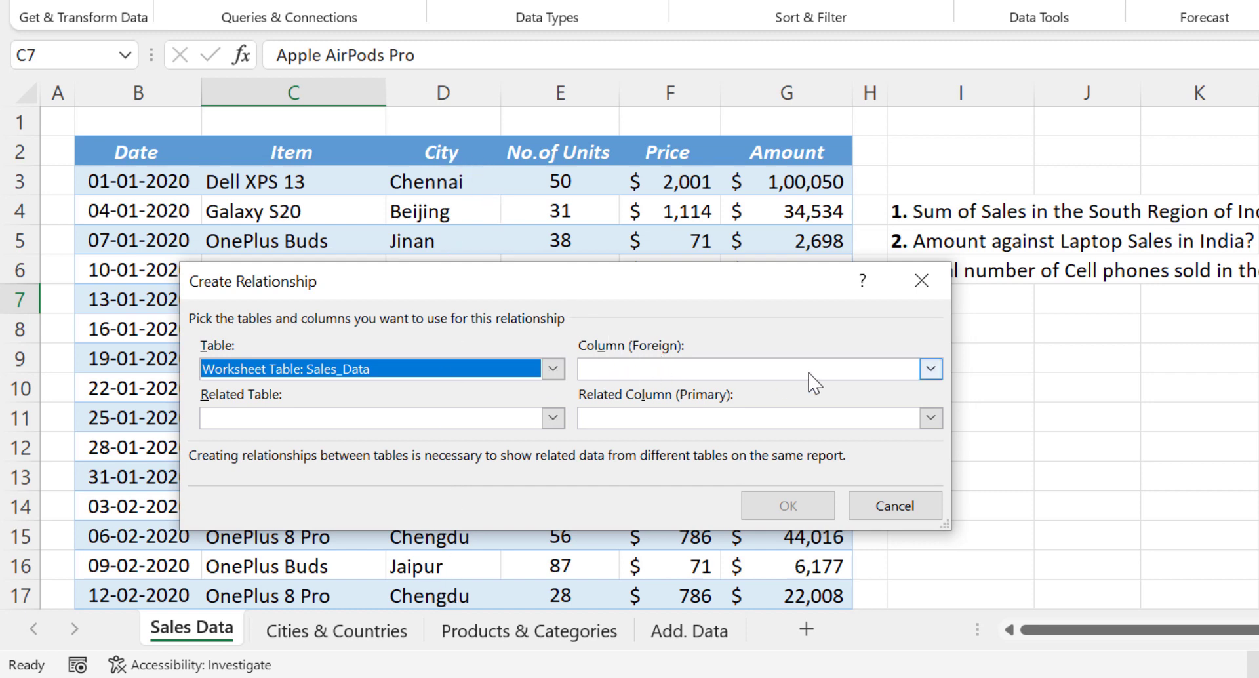
left_click(930, 369)
left_click(737, 423)
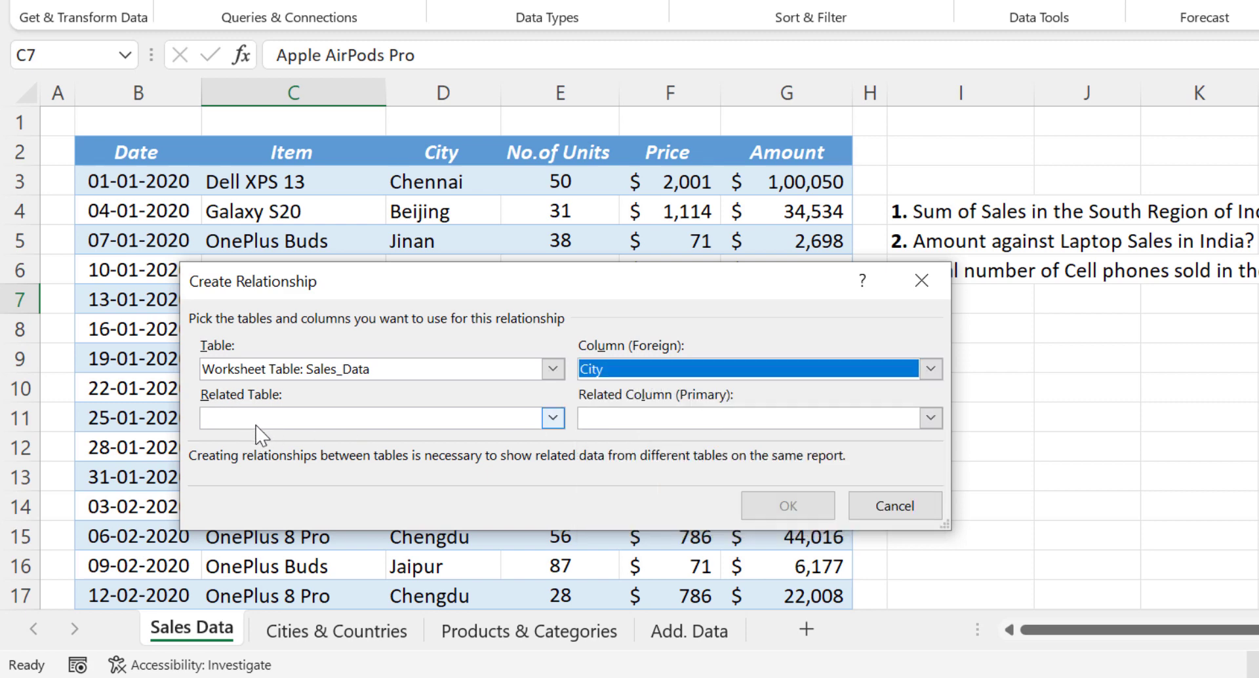
left_click(556, 419)
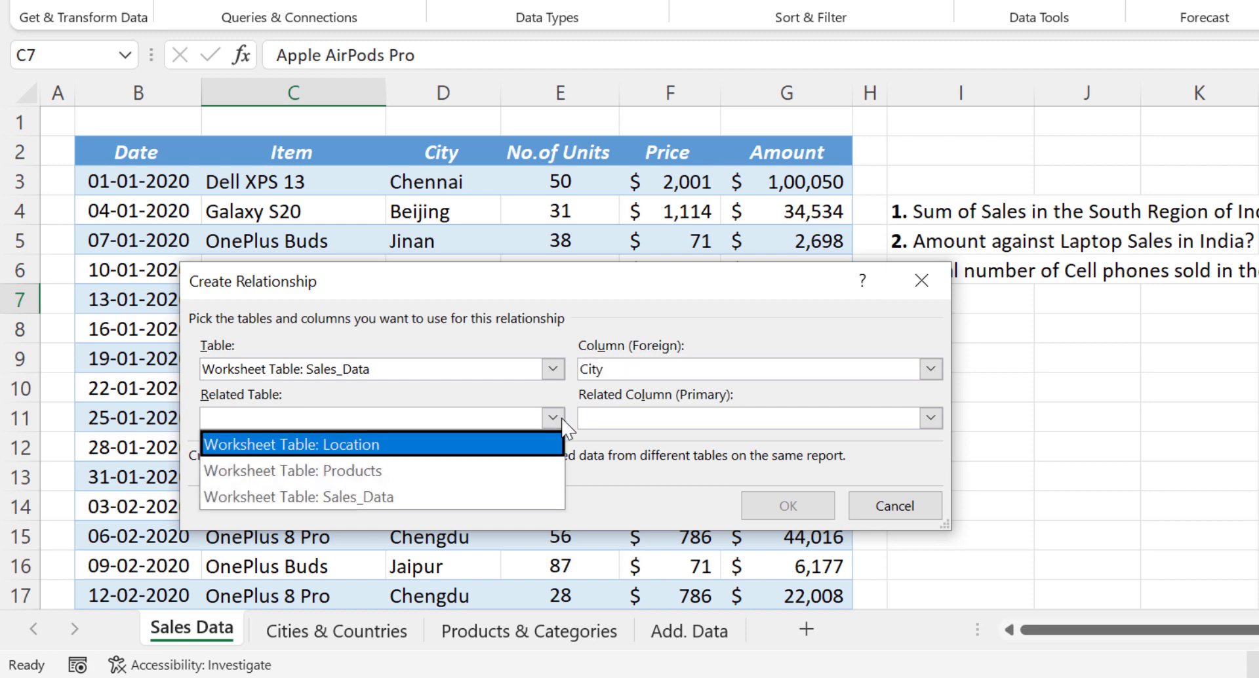
left_click(386, 450)
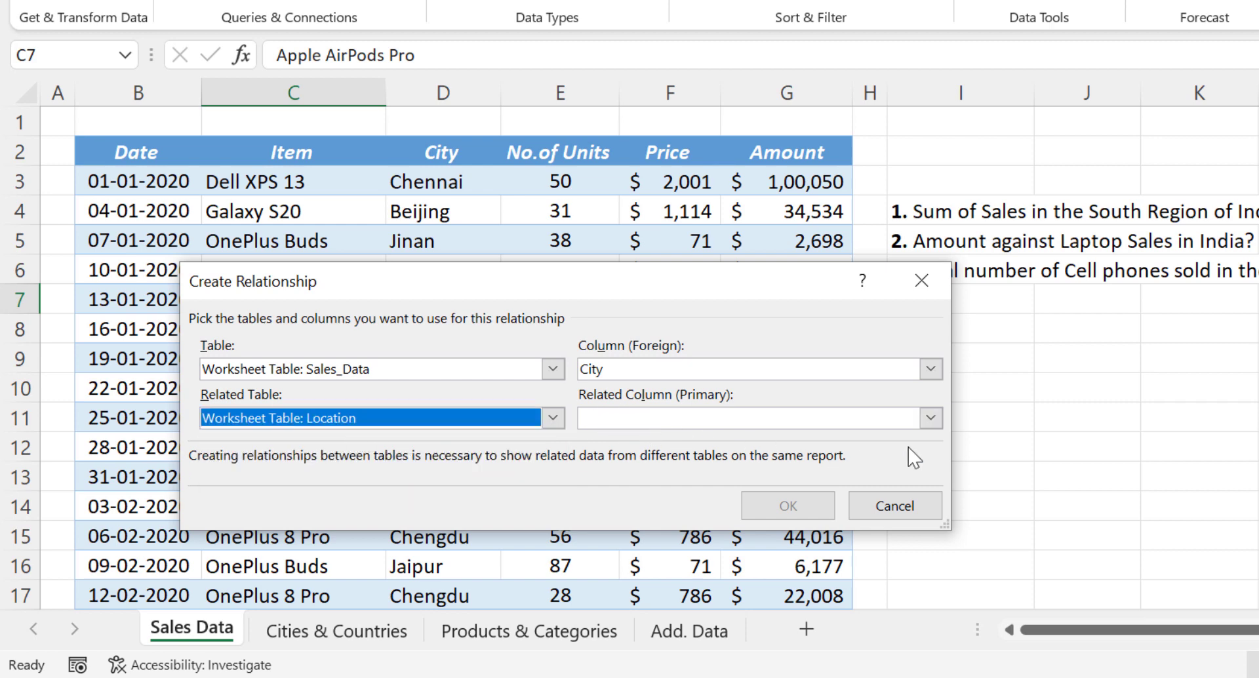
left_click(935, 422)
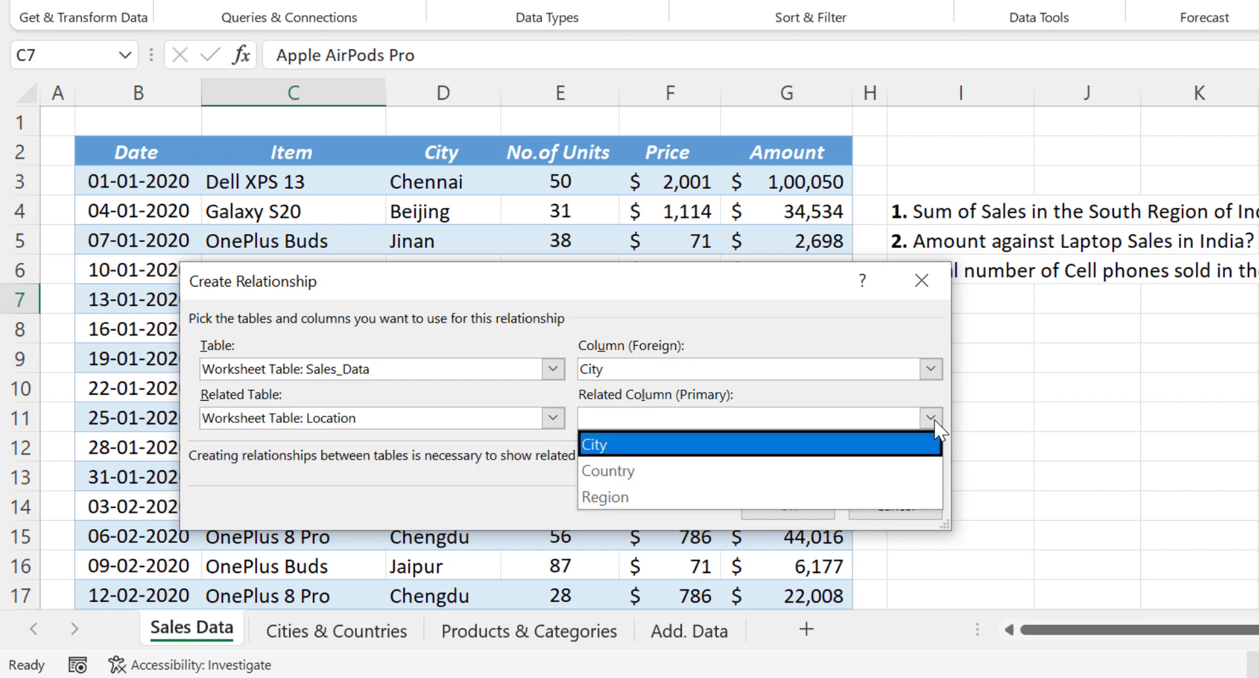
left_click(625, 445)
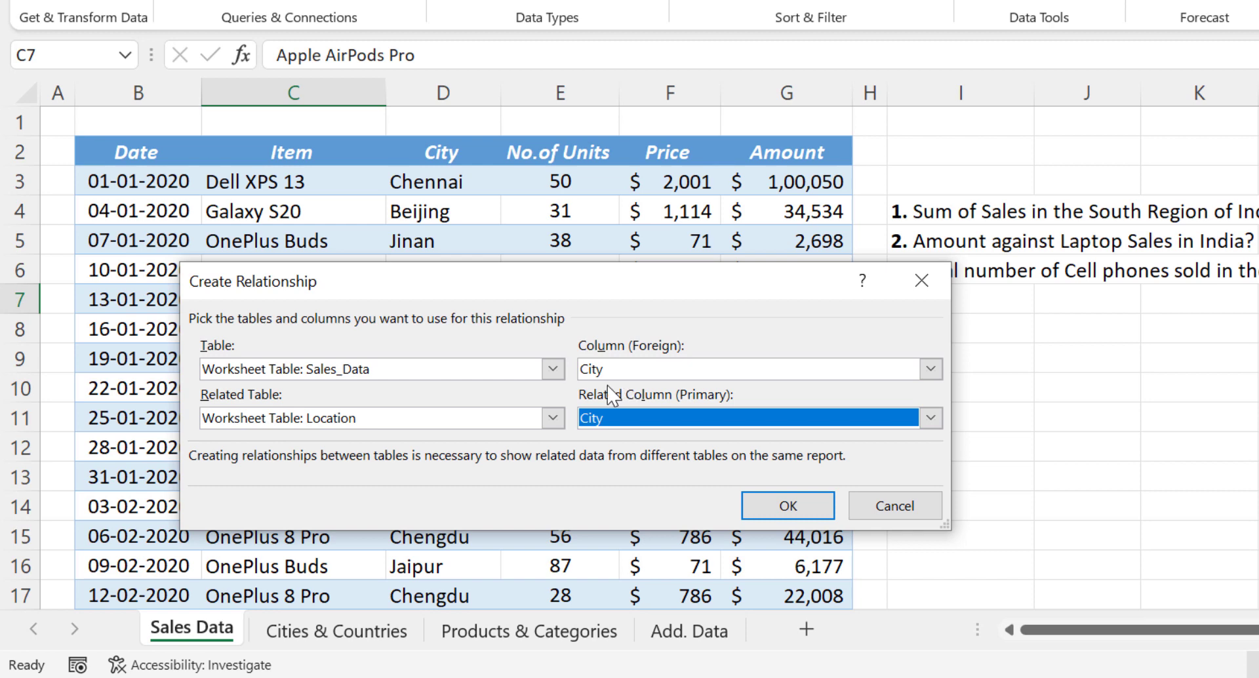
left_click(769, 511)
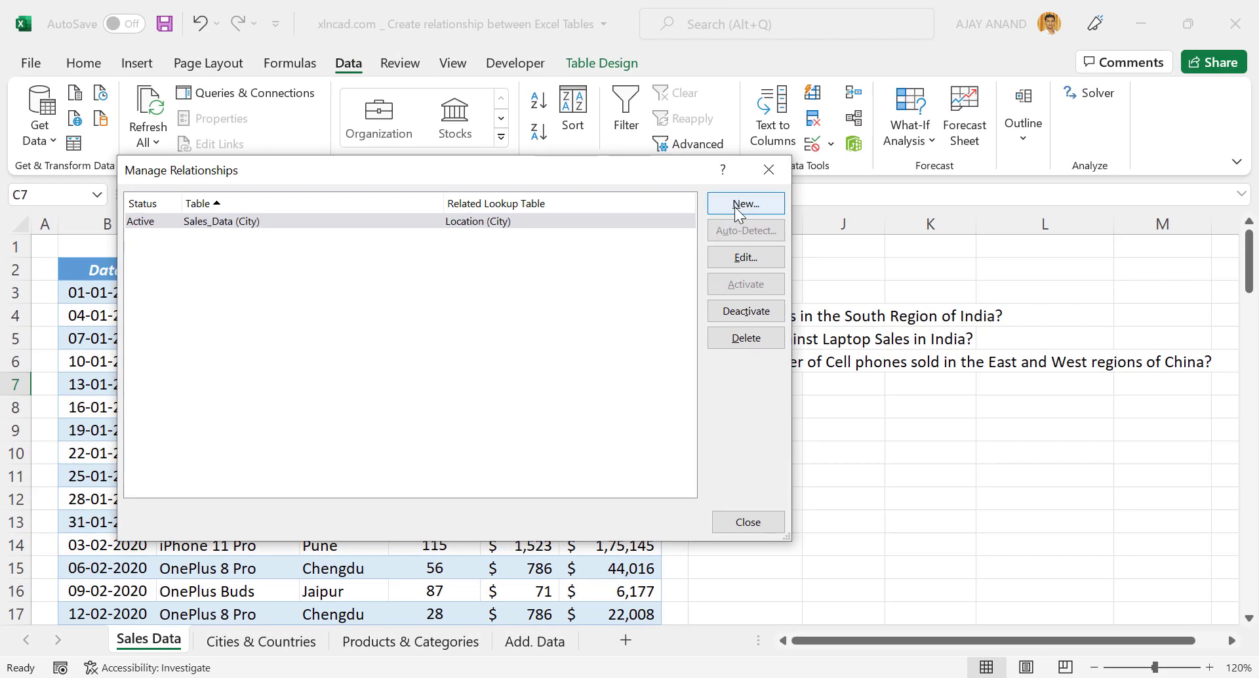
Step: Cancel a second new relationship and close the Manage Relationships window
left_click(735, 209)
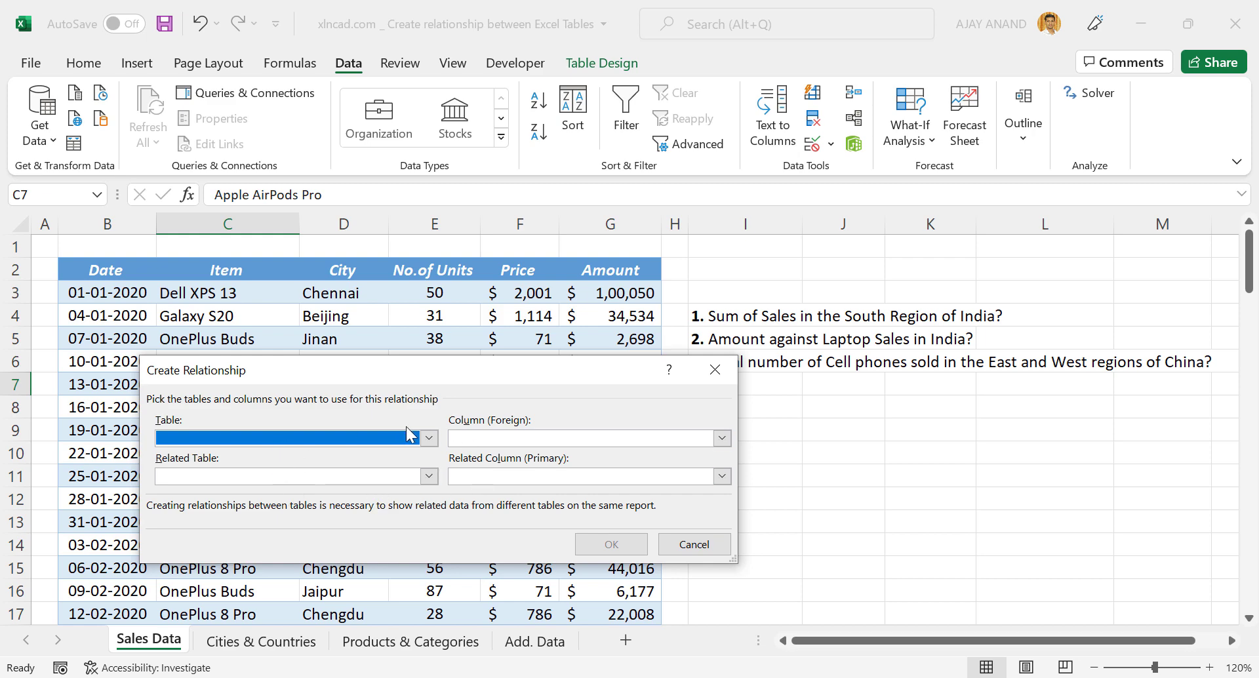
left_click(721, 374)
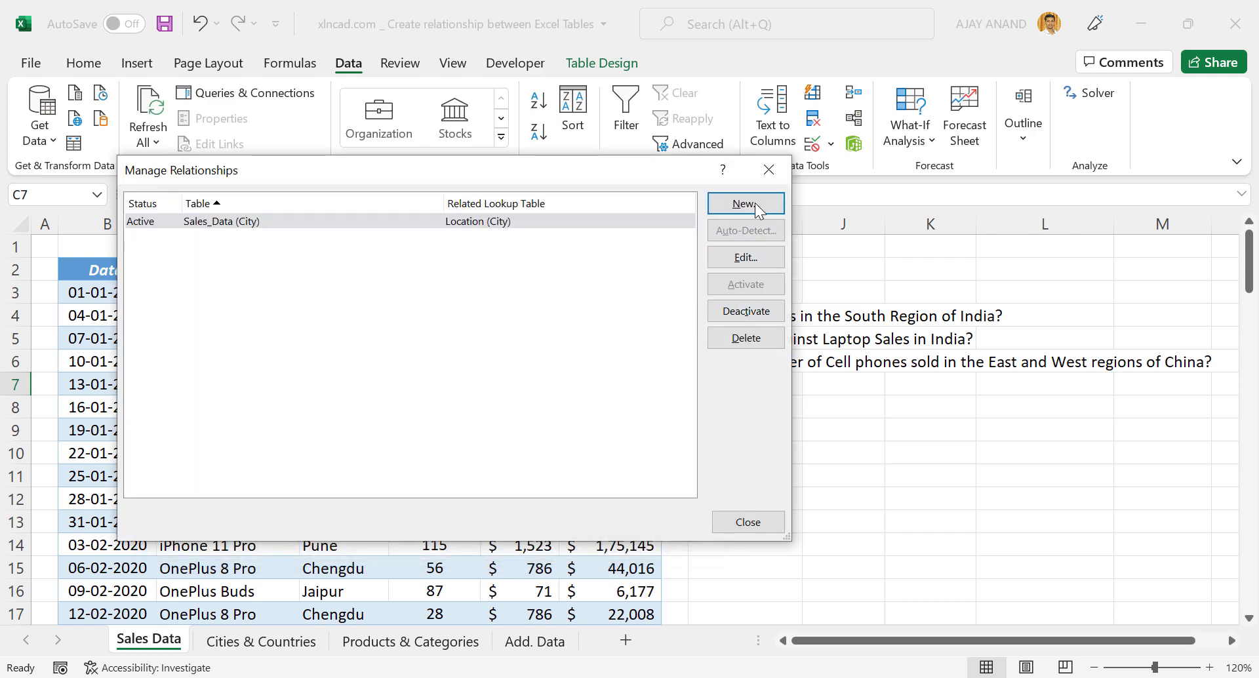
left_click(765, 172)
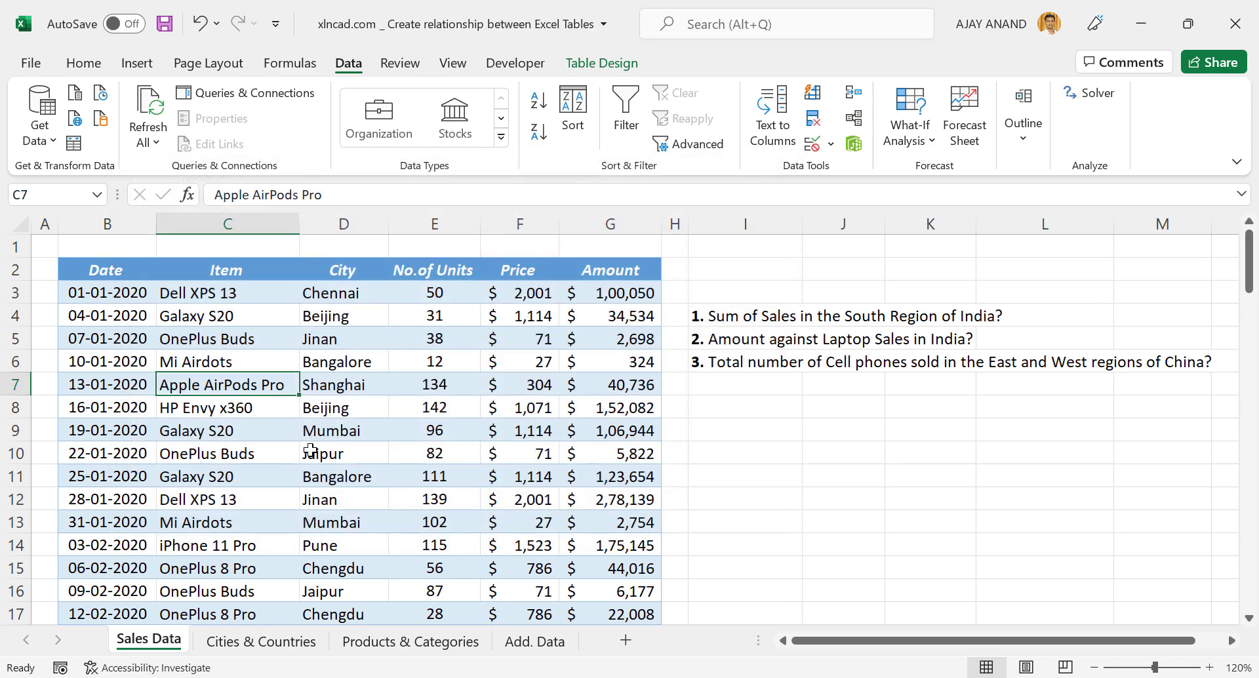
left_click(394, 646)
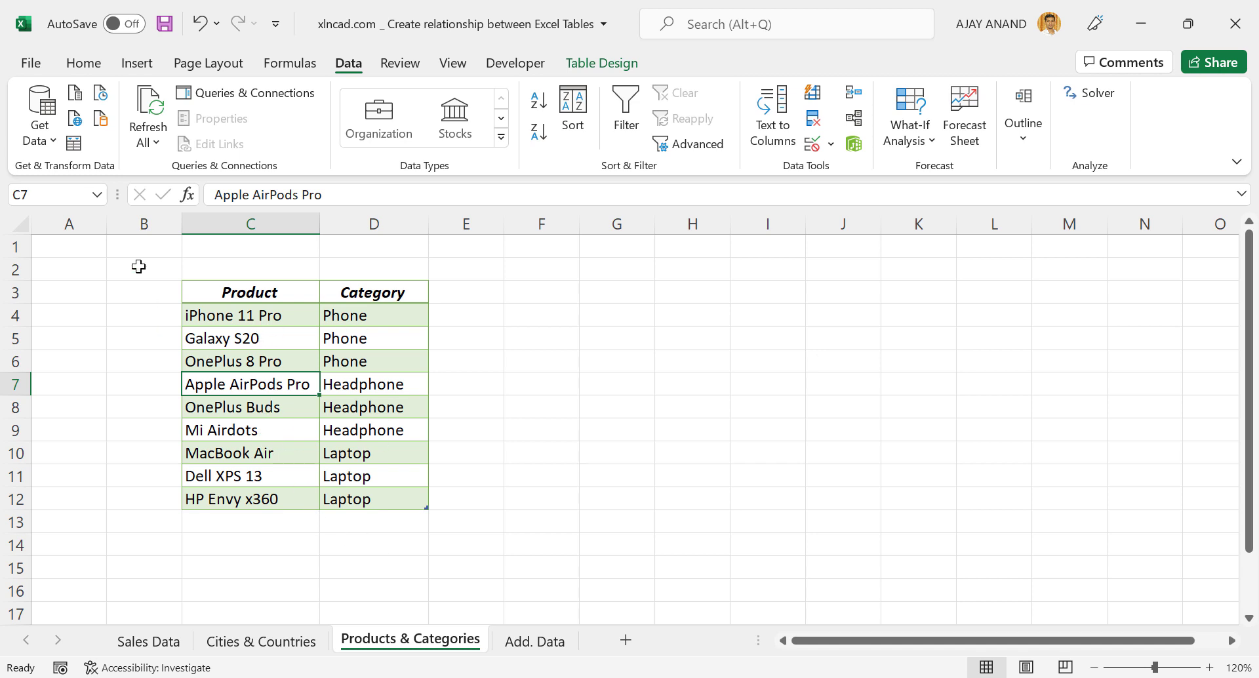
left_click(592, 61)
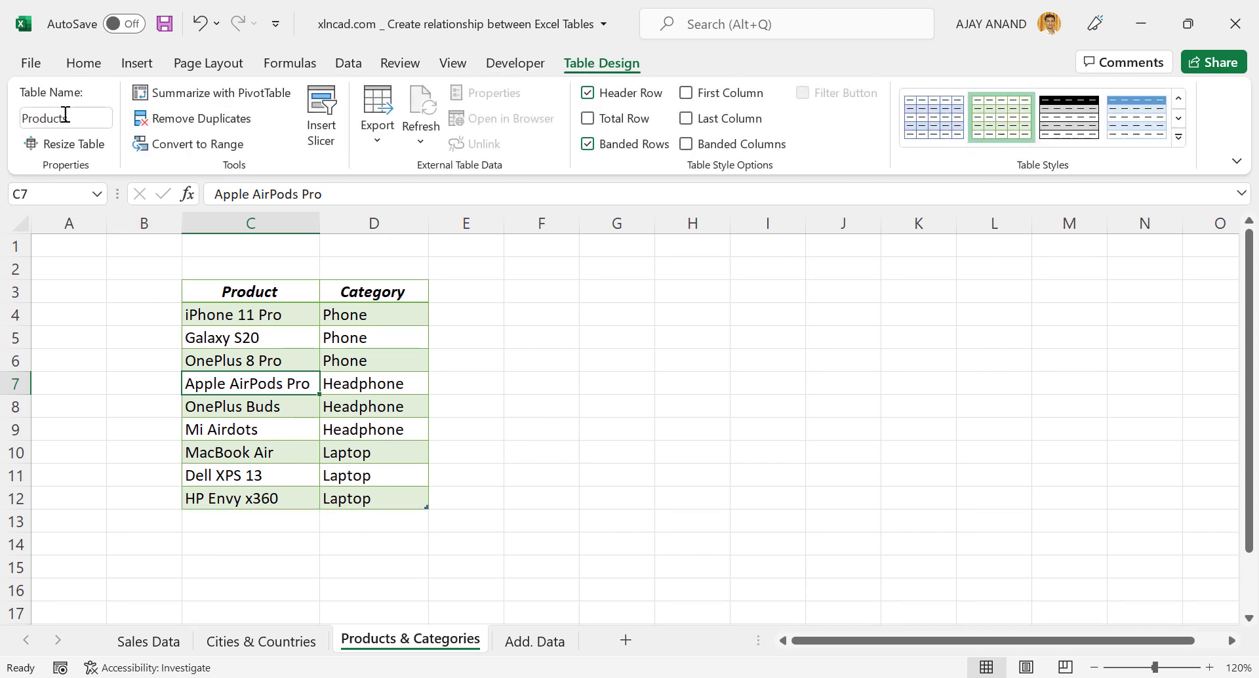
left_click(163, 641)
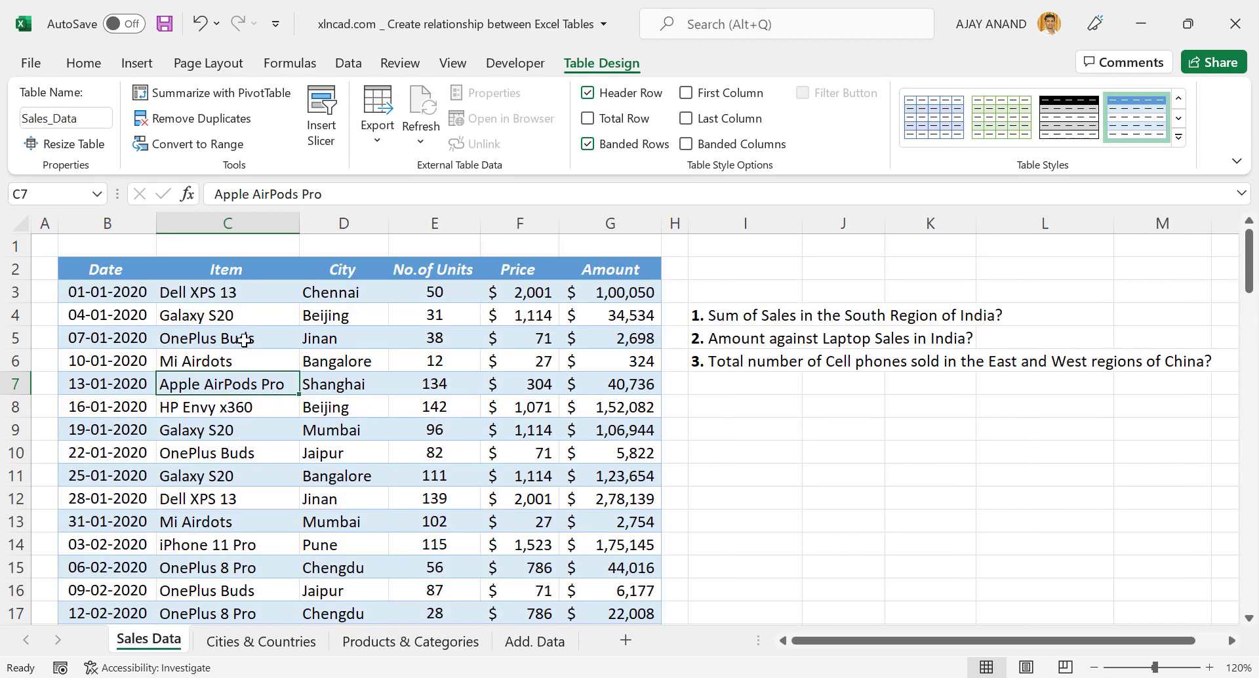
scroll(244, 351, "down", 3)
scroll(233, 407, "down", 2)
scroll(240, 380, "up", 5)
left_click(382, 641)
left_click(165, 640)
scroll(218, 380, "down", 1)
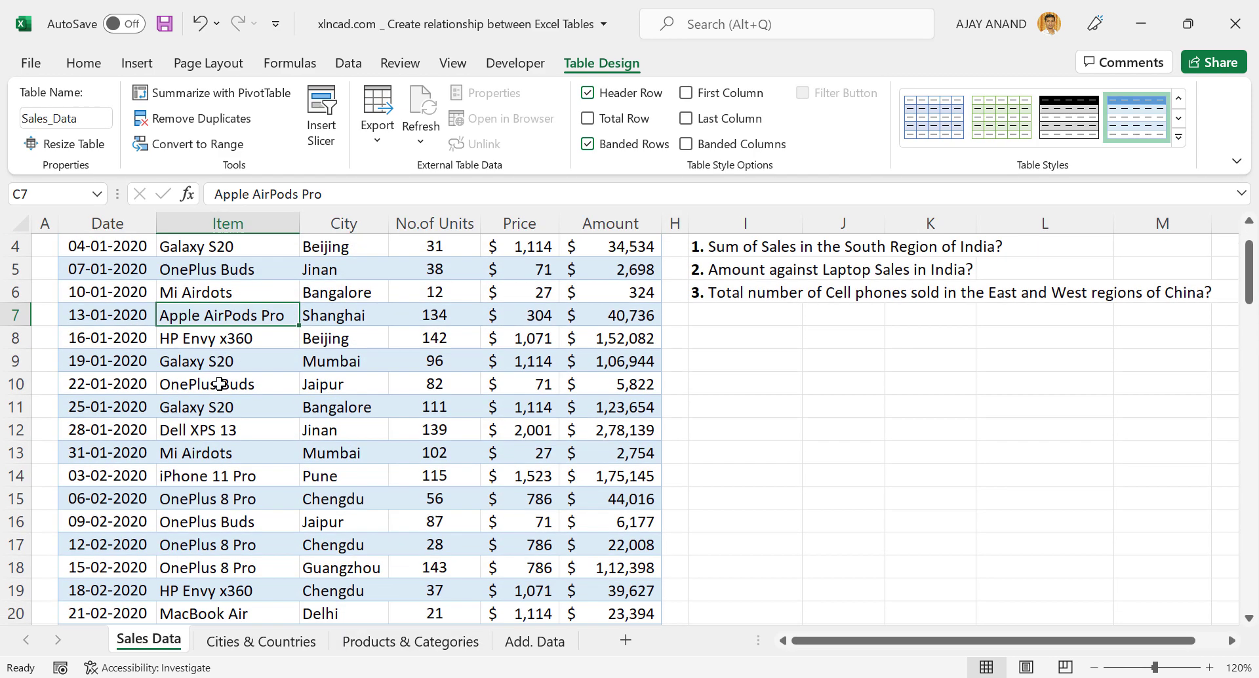
scroll(226, 369, "up", 1)
left_click(434, 642)
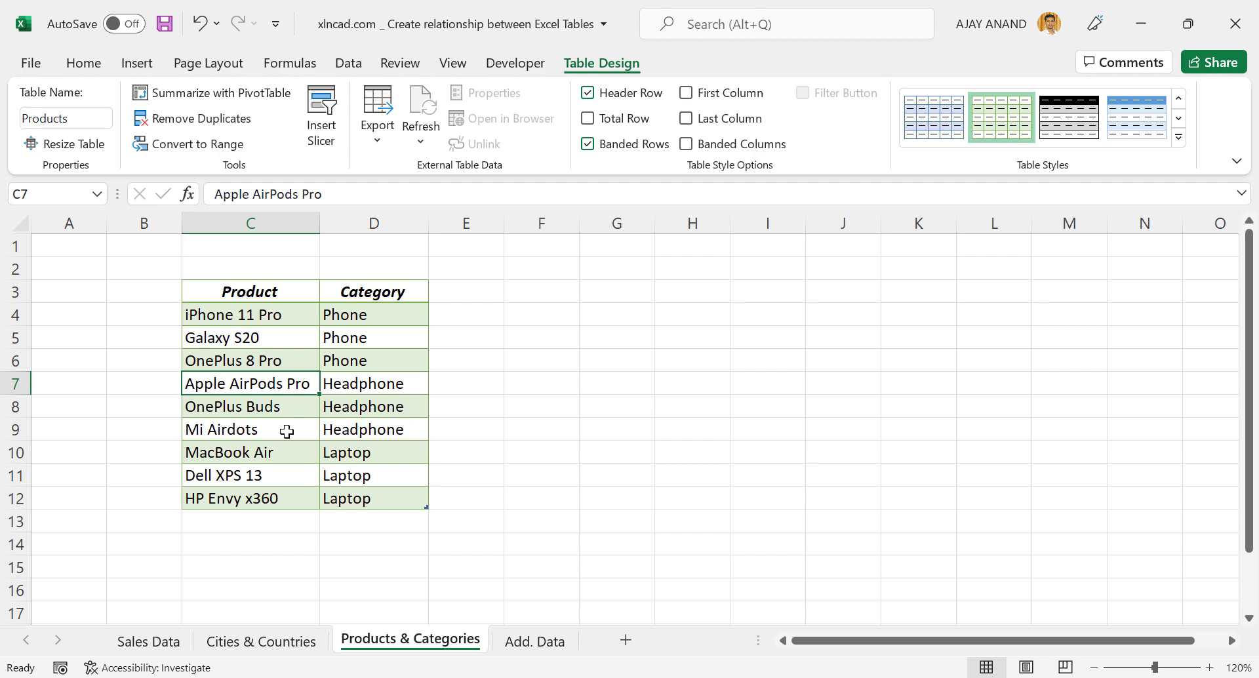
left_click(161, 643)
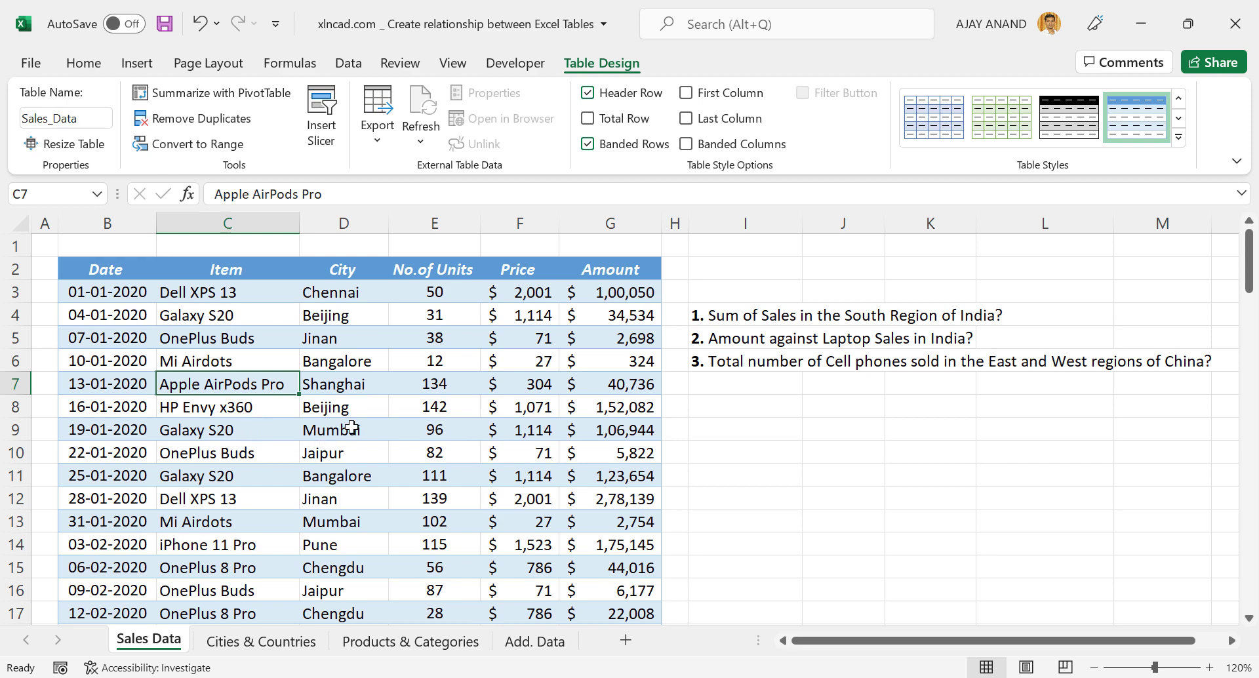
left_click(354, 66)
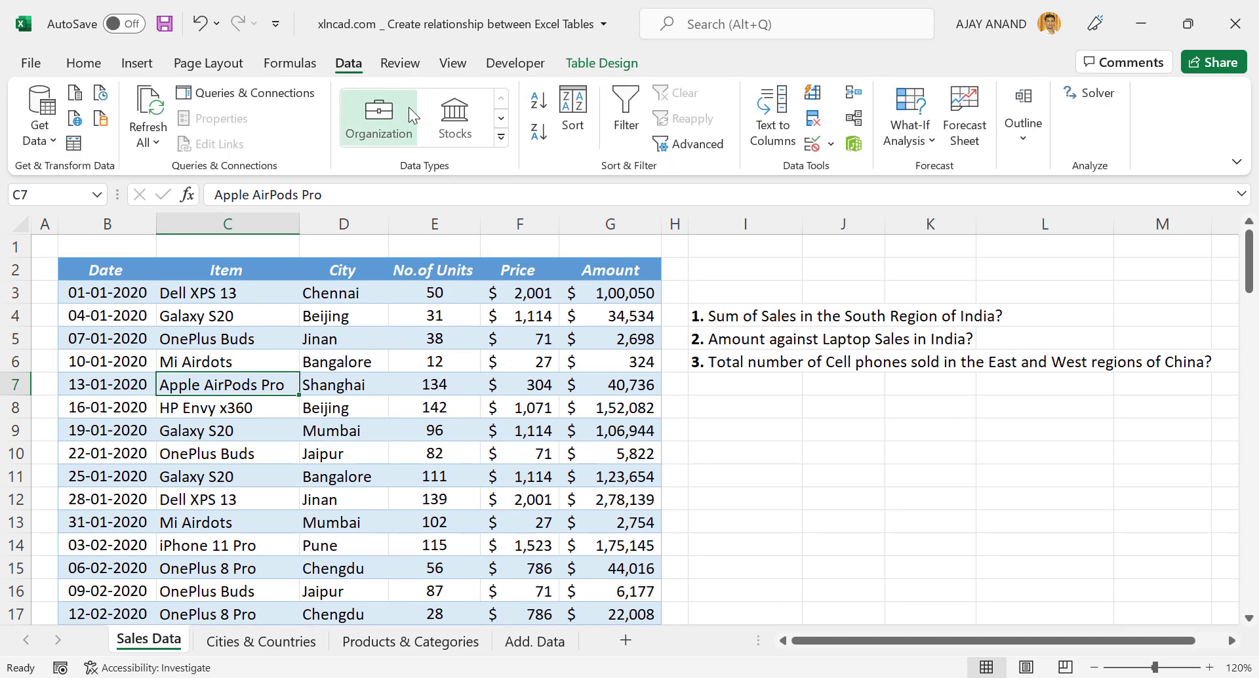
Step: Create a relationship from Sales_Data Item to Products Product, then close Manage Relationships
left_click(853, 121)
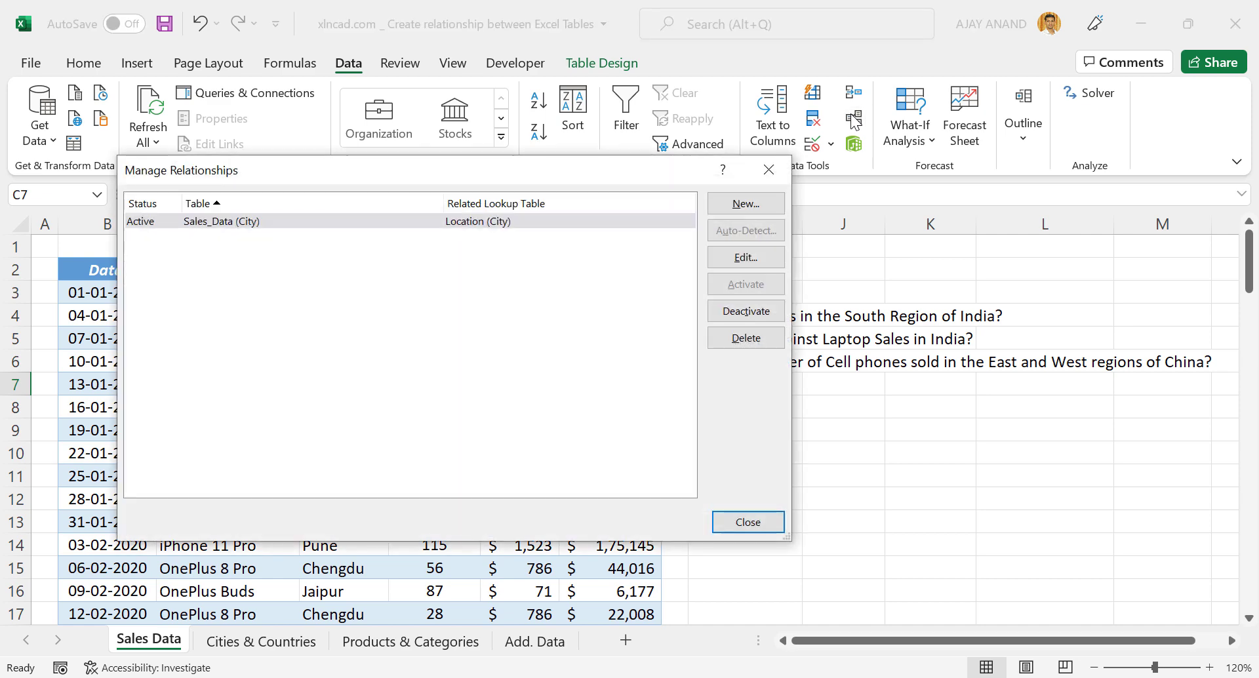
left_click(755, 207)
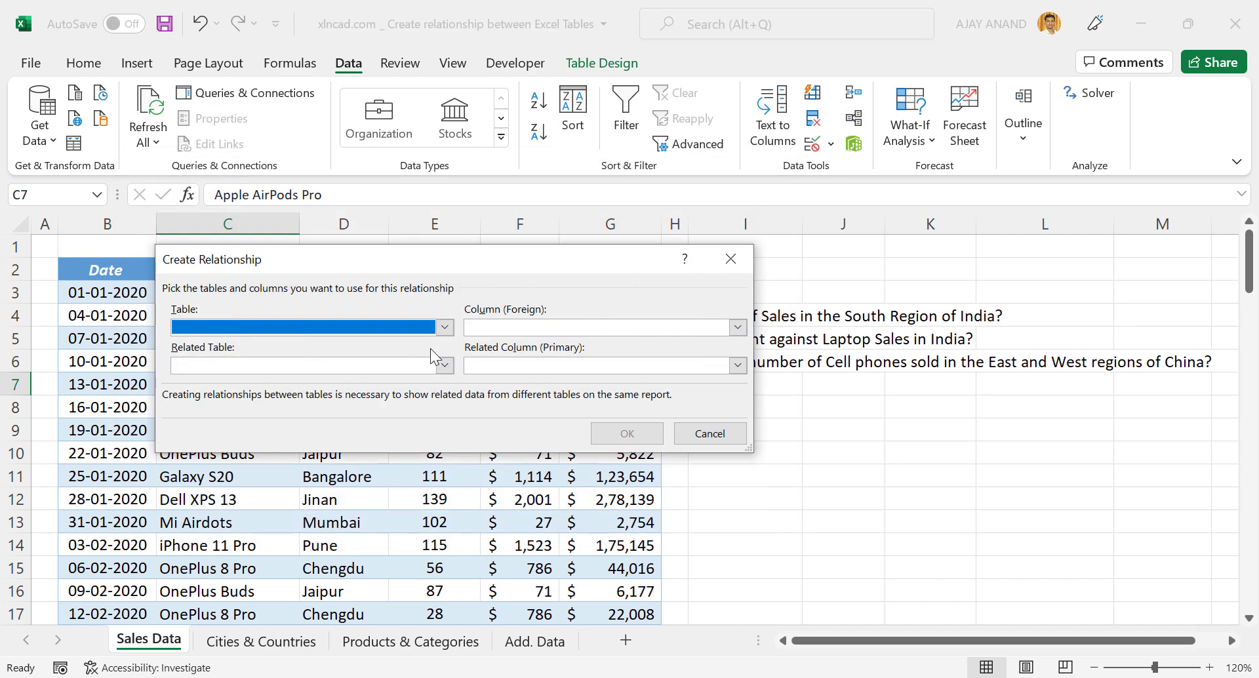
left_click(445, 327)
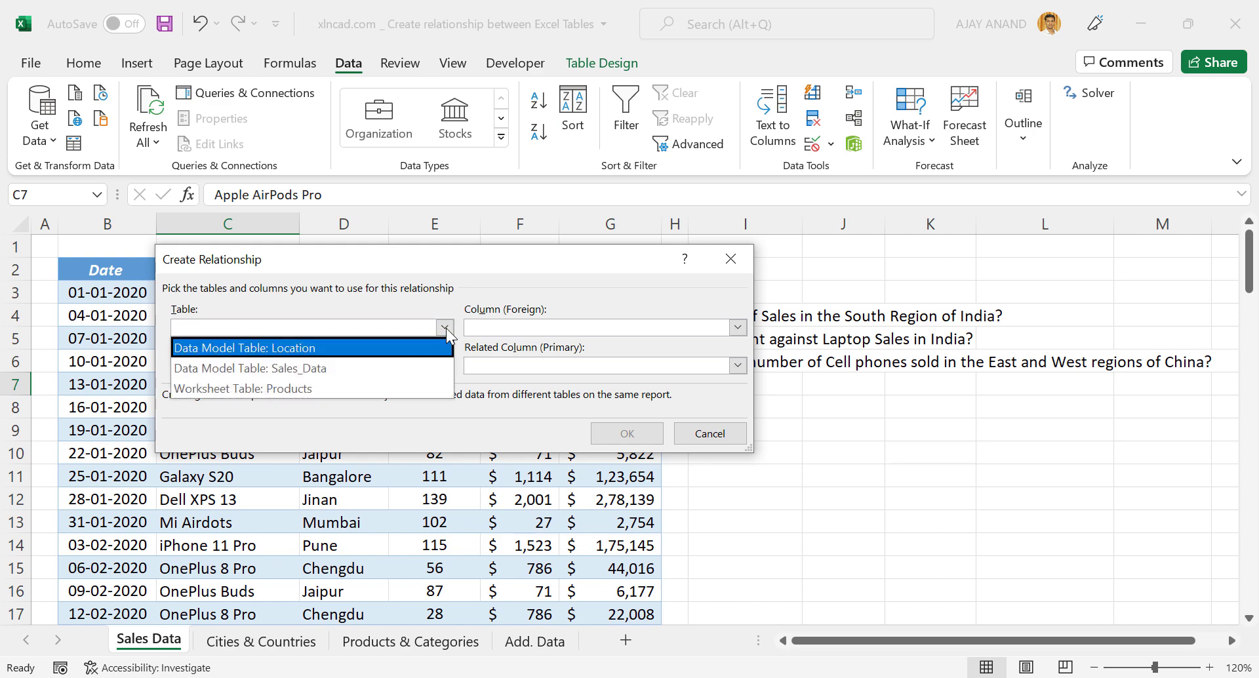
left_click(368, 367)
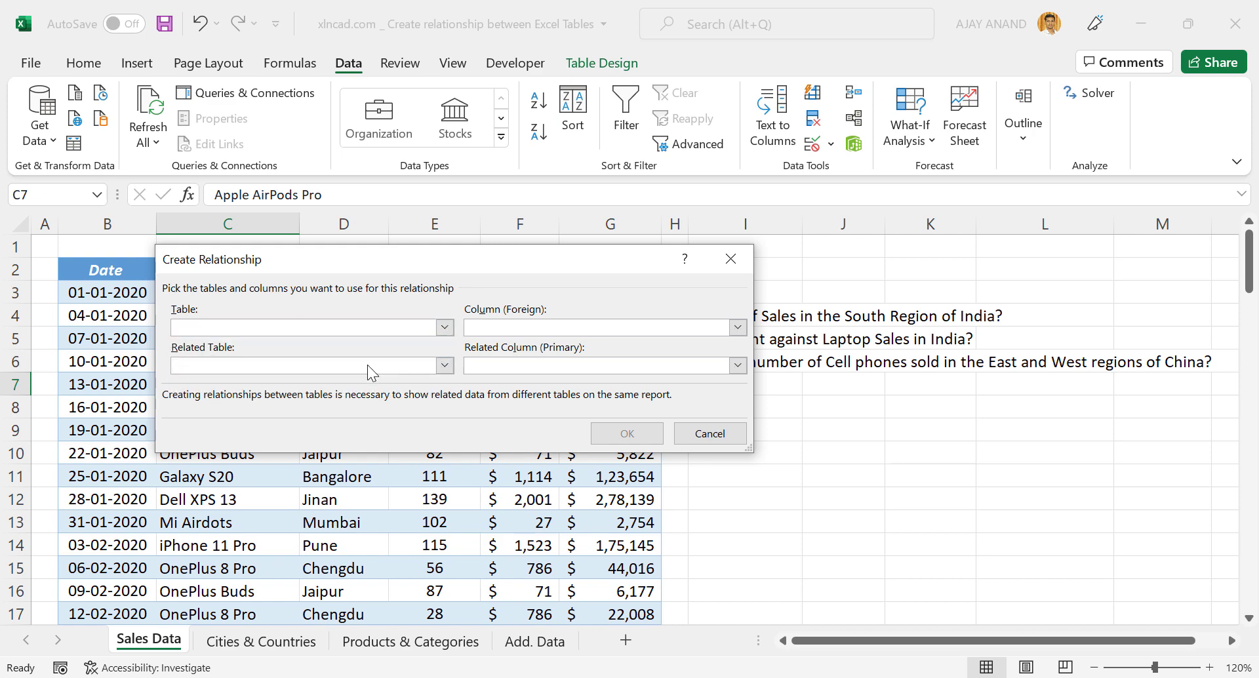
left_click(736, 329)
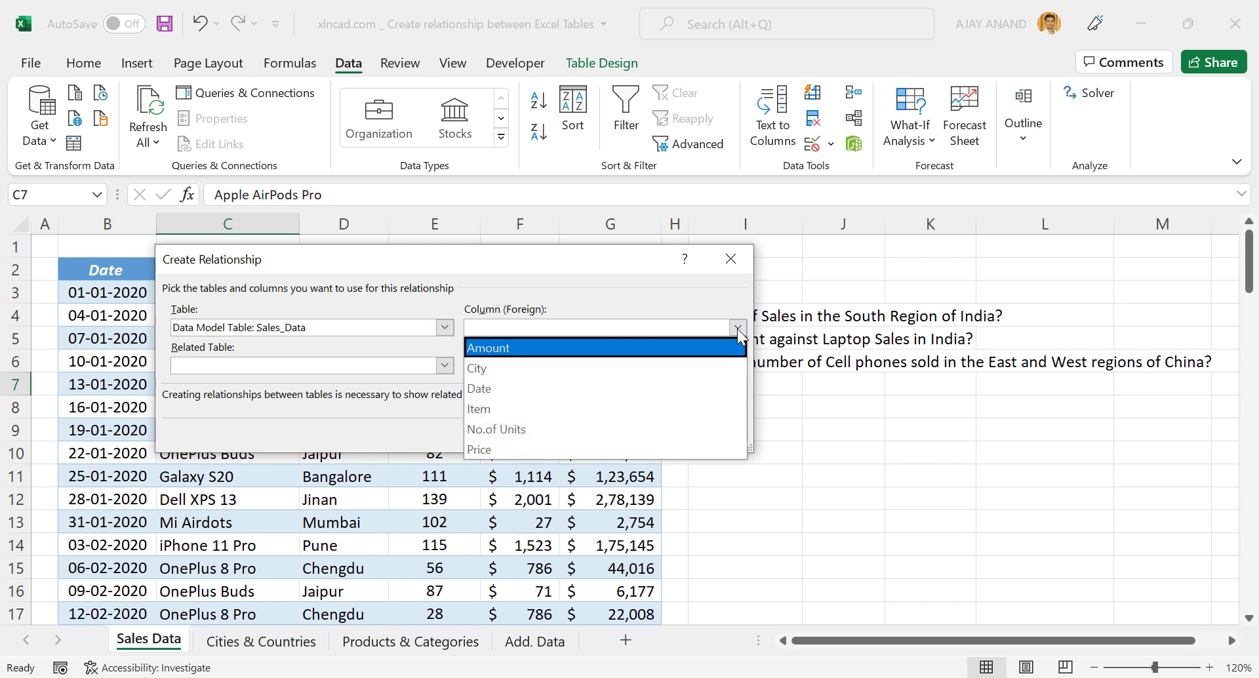
left_click(539, 401)
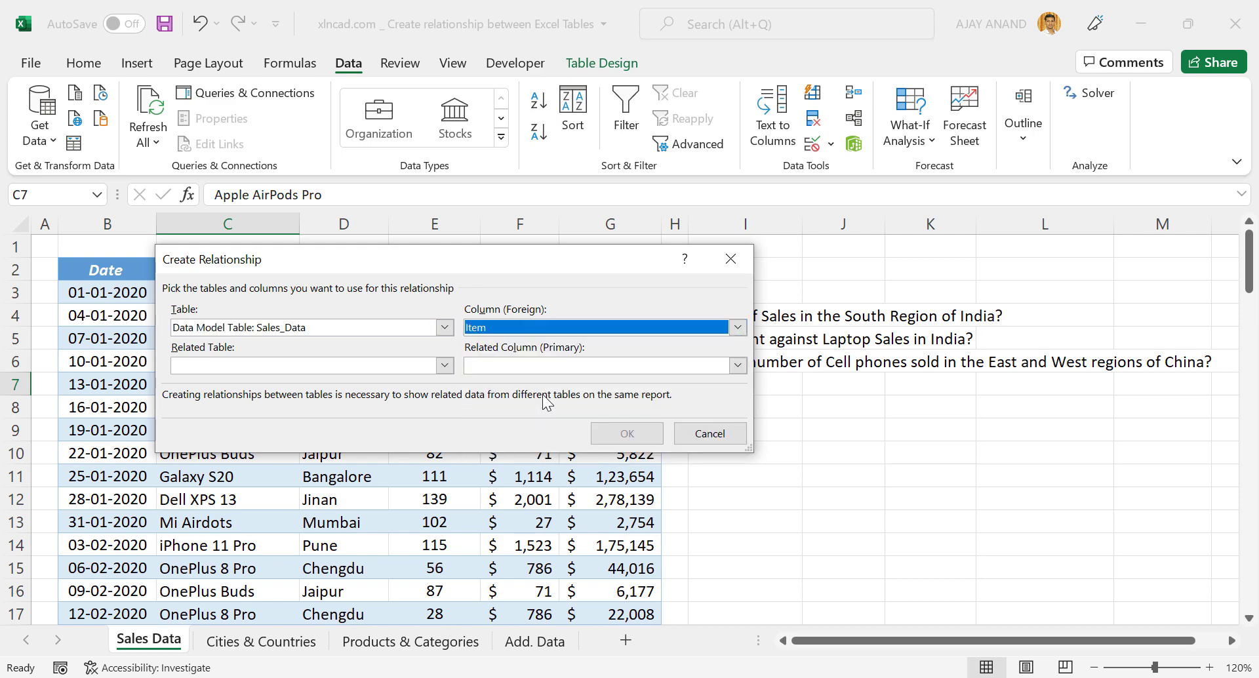
left_click(445, 365)
left_click(349, 425)
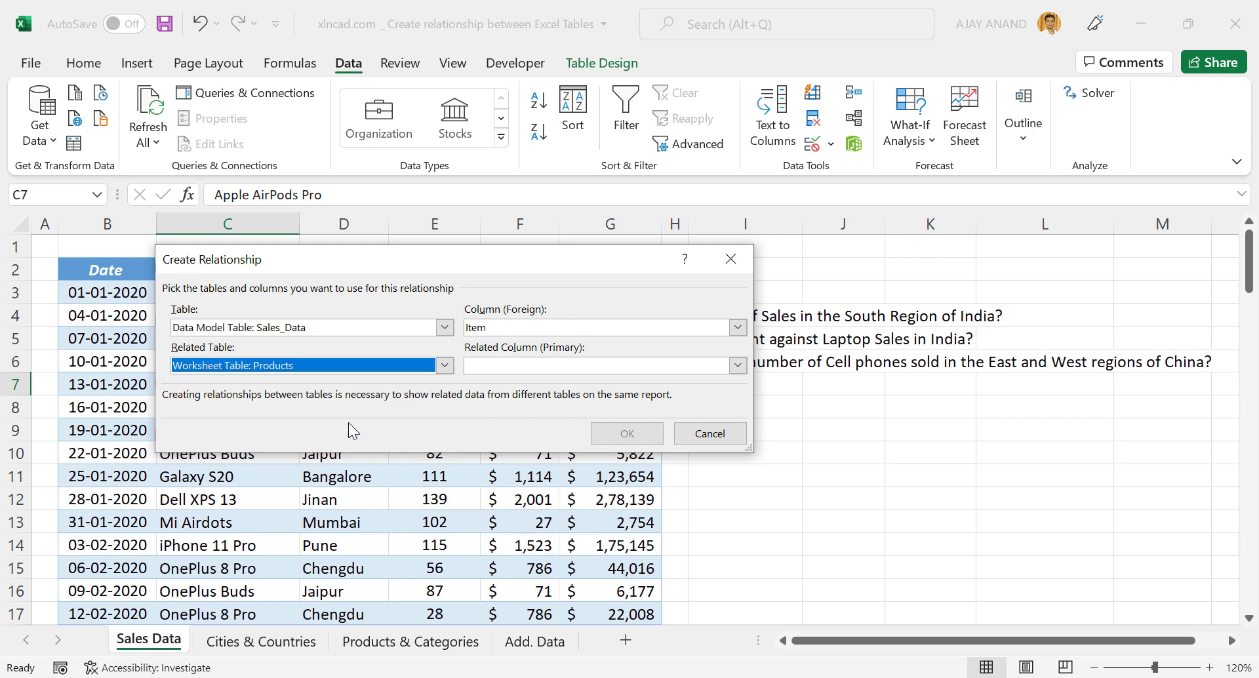
left_click(738, 366)
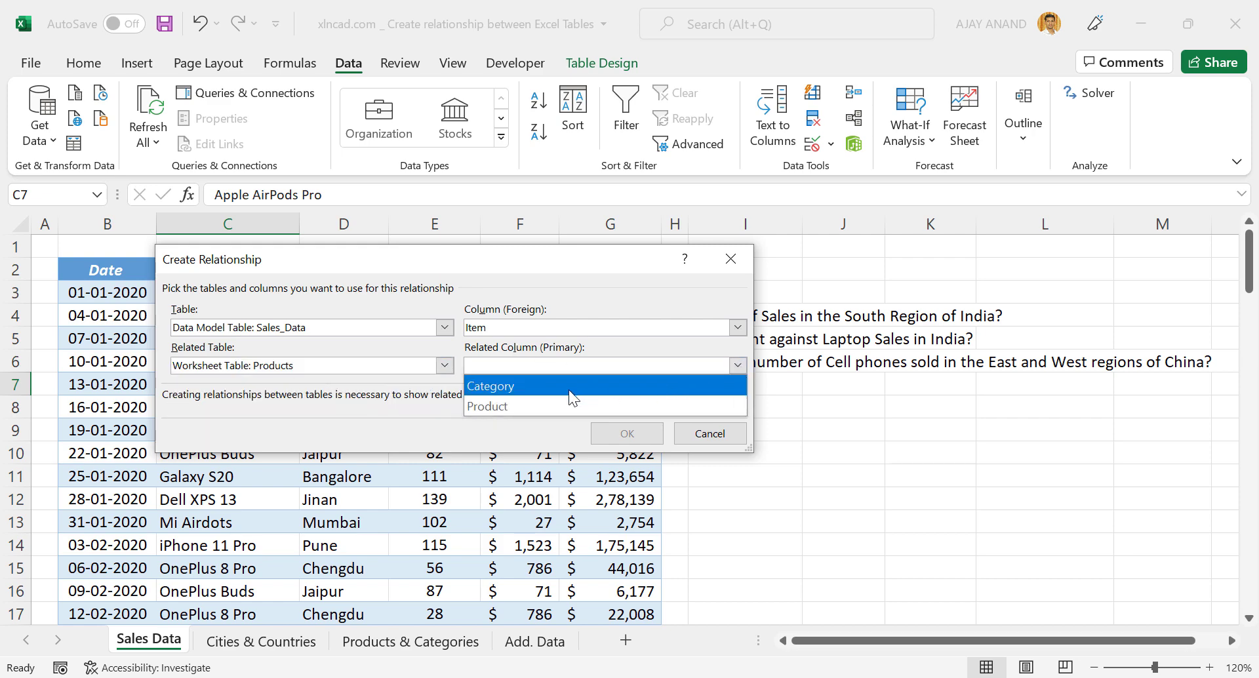
left_click(512, 407)
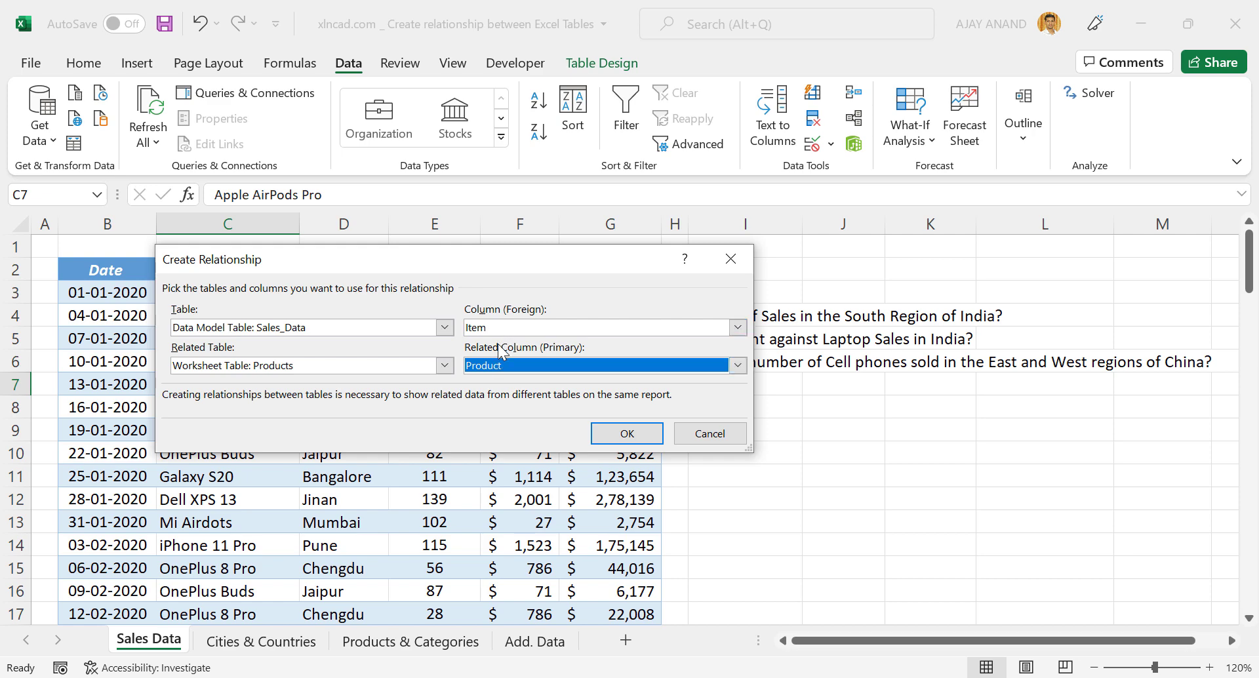
left_click(607, 442)
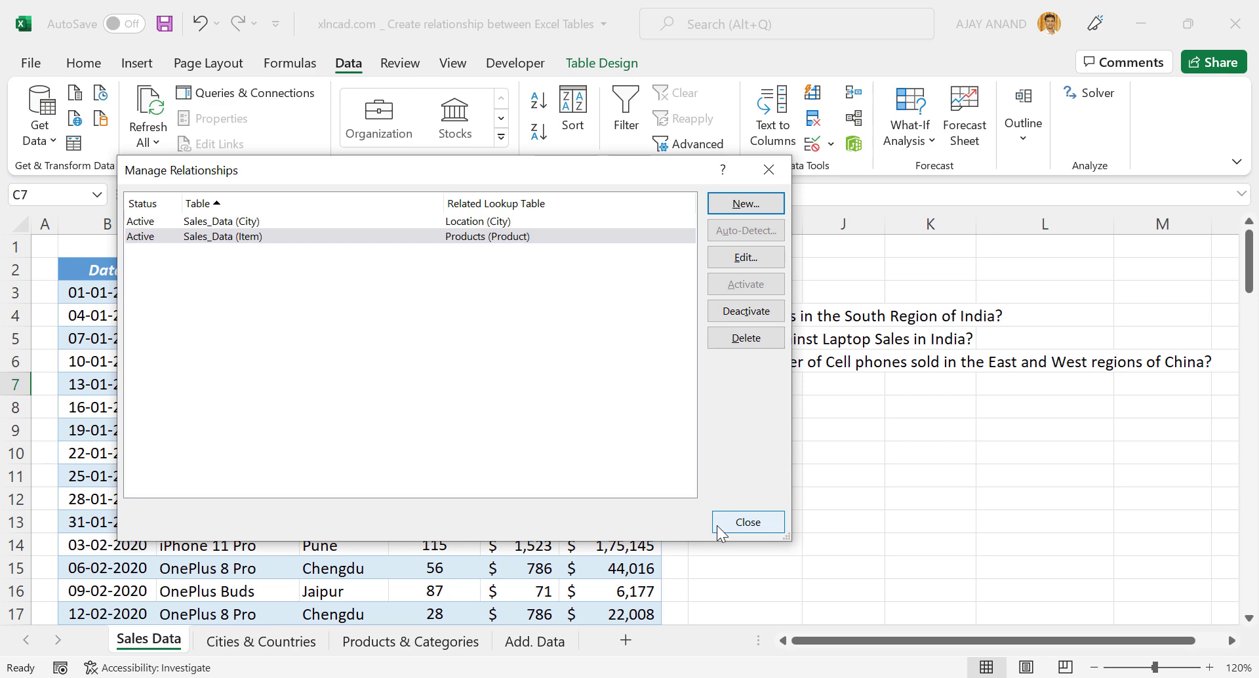
left_click(717, 526)
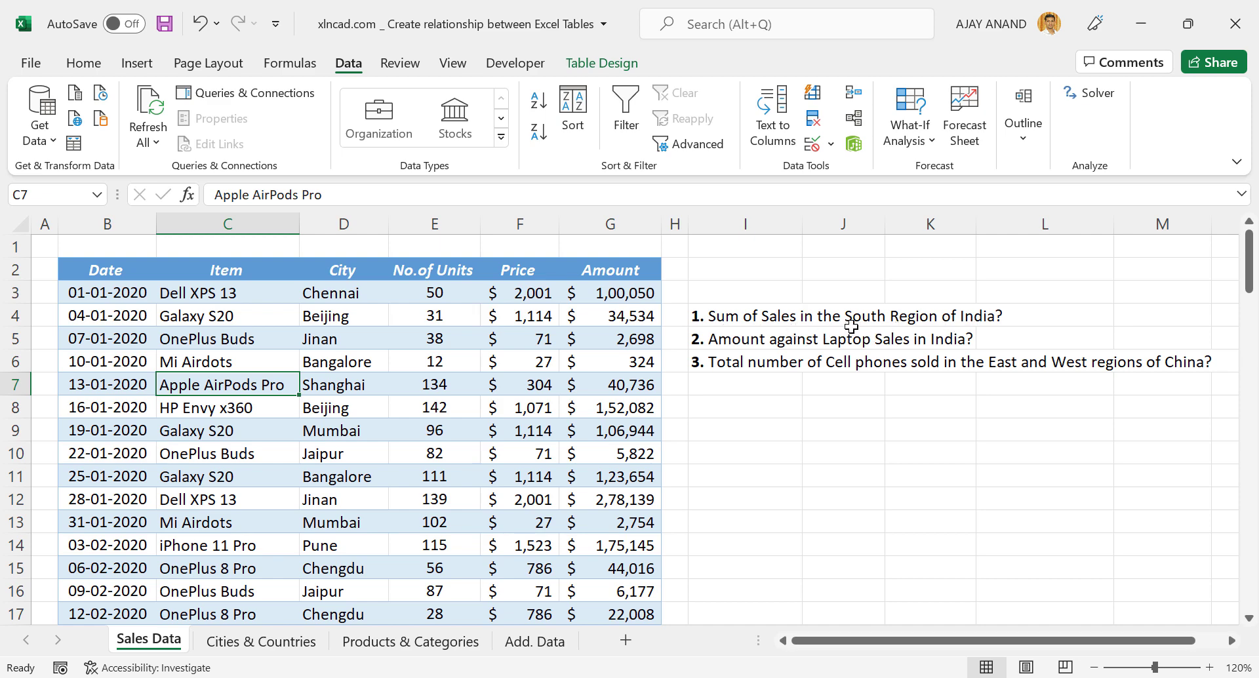
Step: Start an Insert PivotTable using the workbook's Data Model as its source
left_click(154, 64)
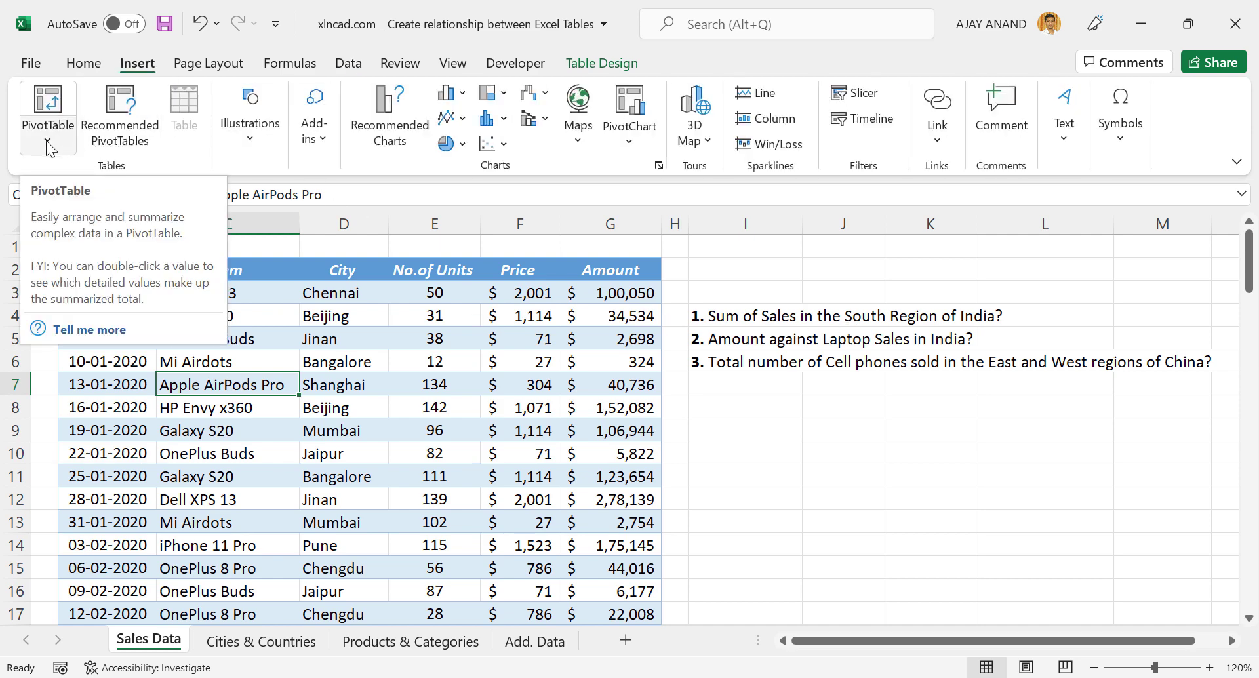
left_click(46, 140)
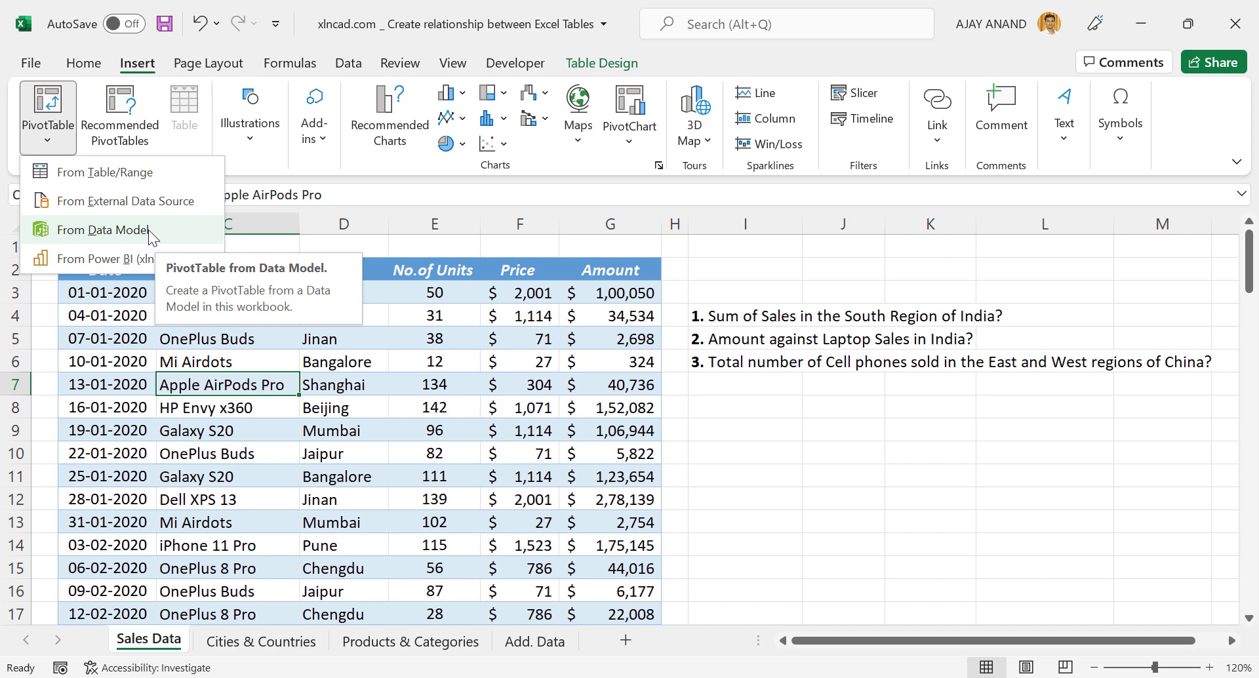
left_click(151, 229)
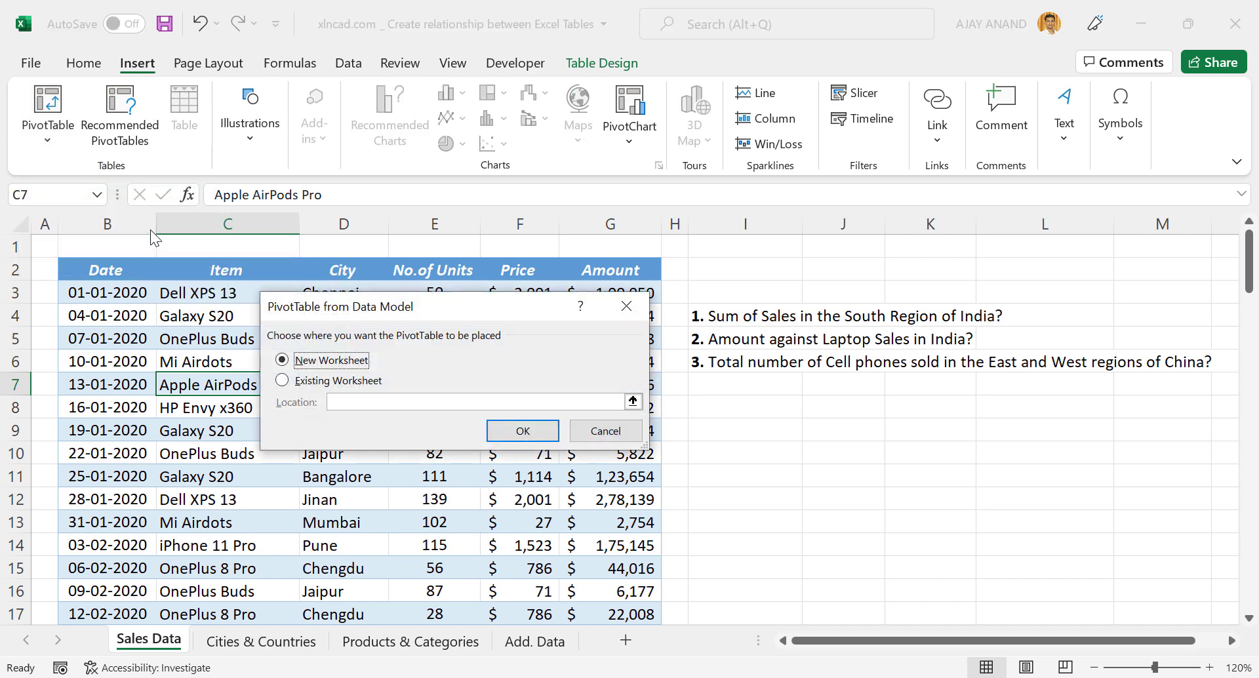
Step: Create the PivotTable on a new worksheet with Location's Country in Rows
left_click(515, 434)
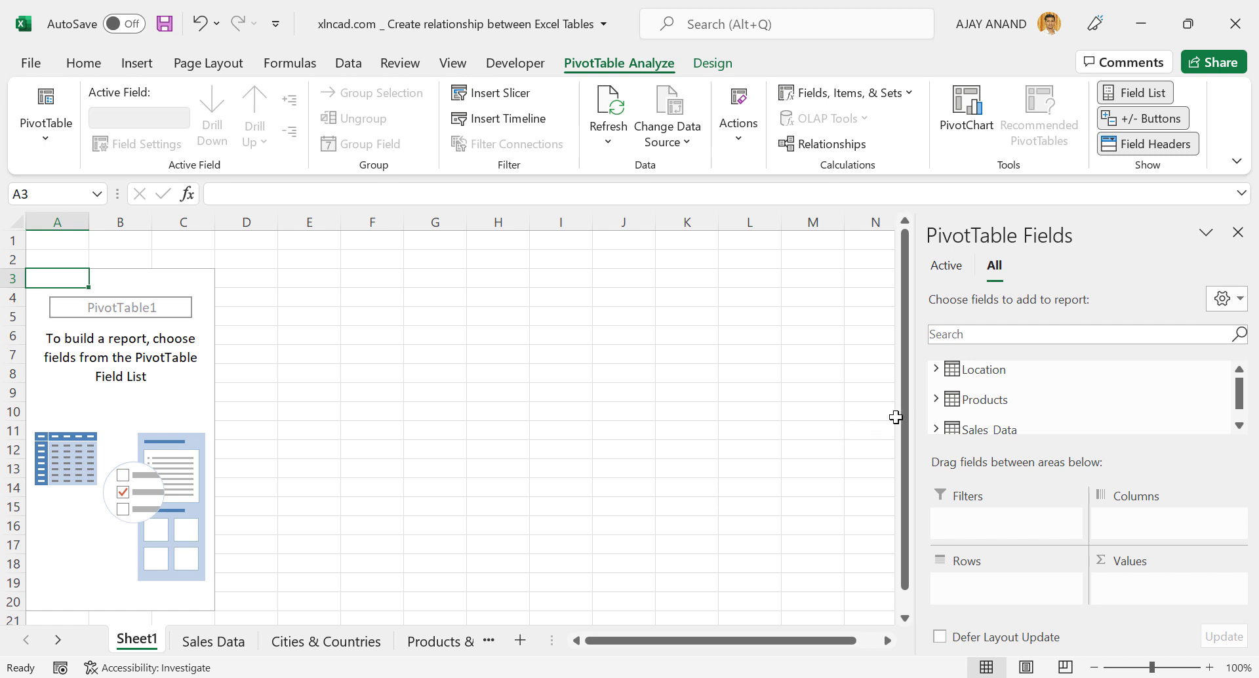
mouse_move(973, 373)
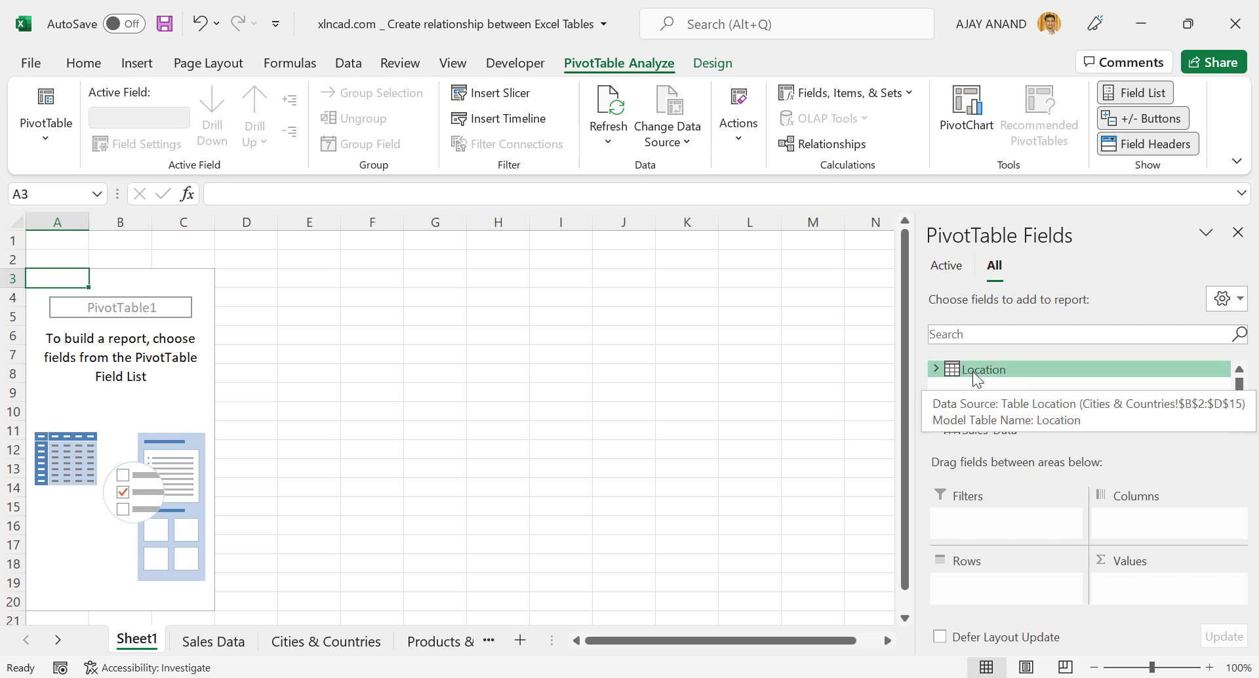
left_click(936, 368)
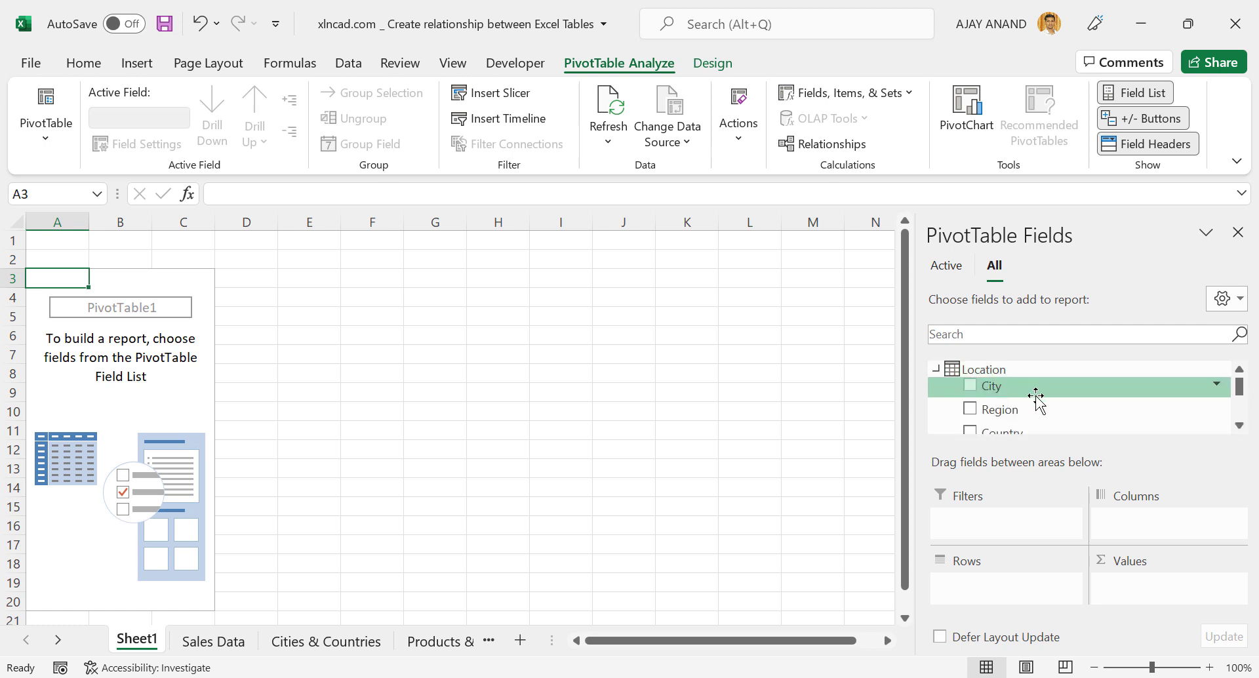
scroll(1035, 397, "down", 1)
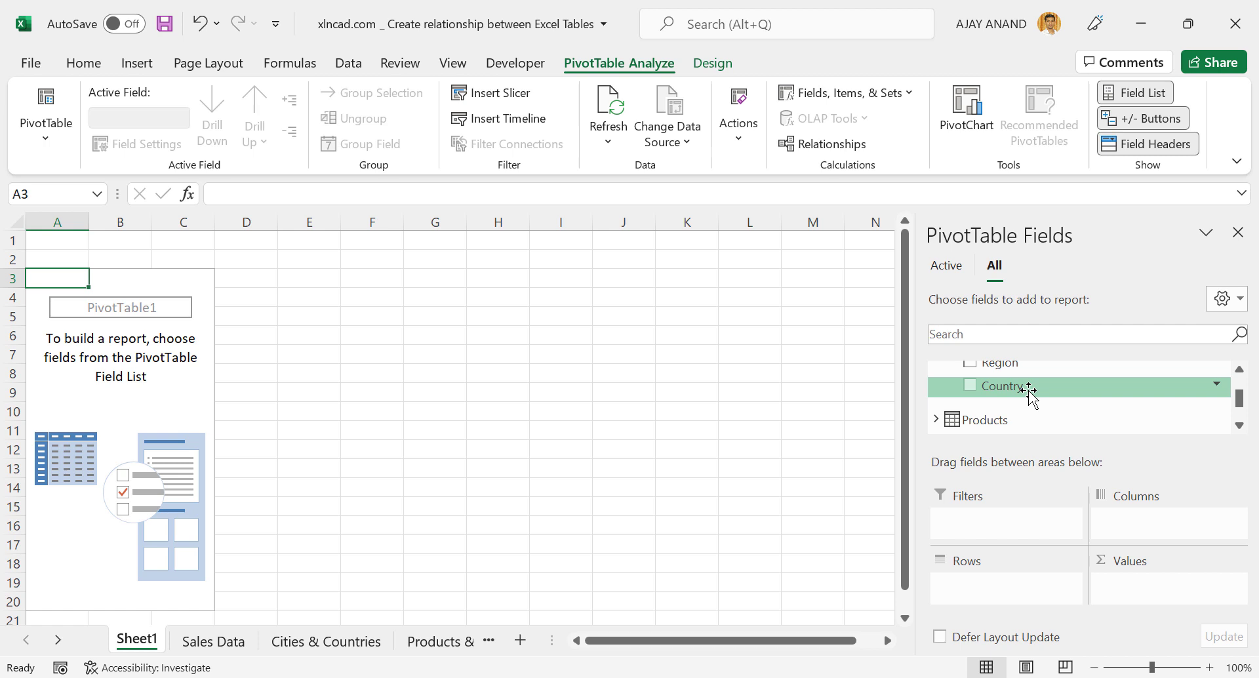
left_click_drag(1028, 390, 970, 594)
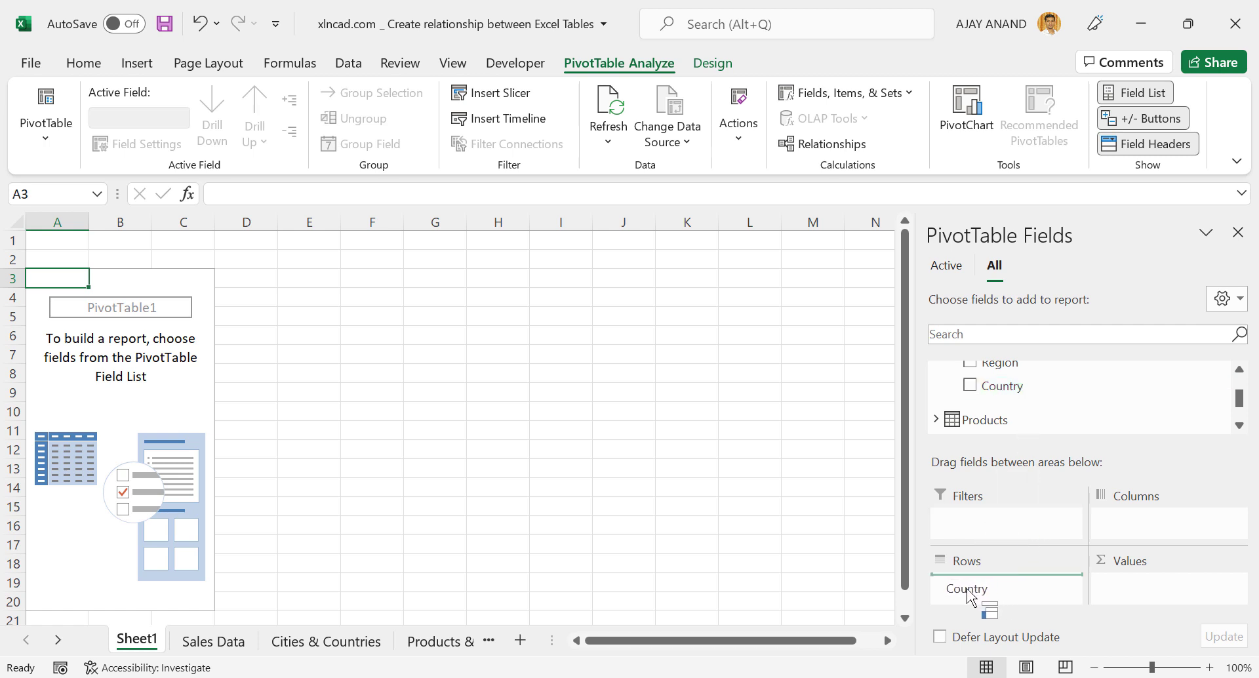
left_click_drag(971, 593, 971, 590)
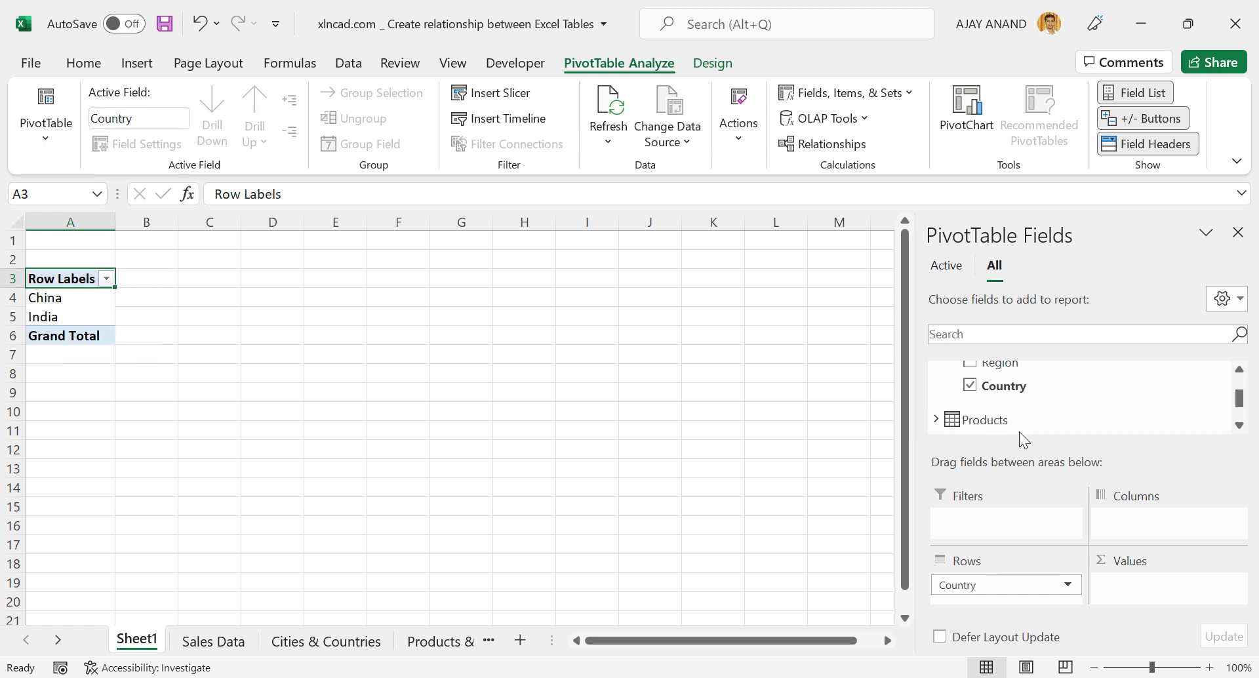
Step: Add Sales_Data's Amount to Values, giving China 1585131 and India 1875893
scroll(1024, 407, "down", 2)
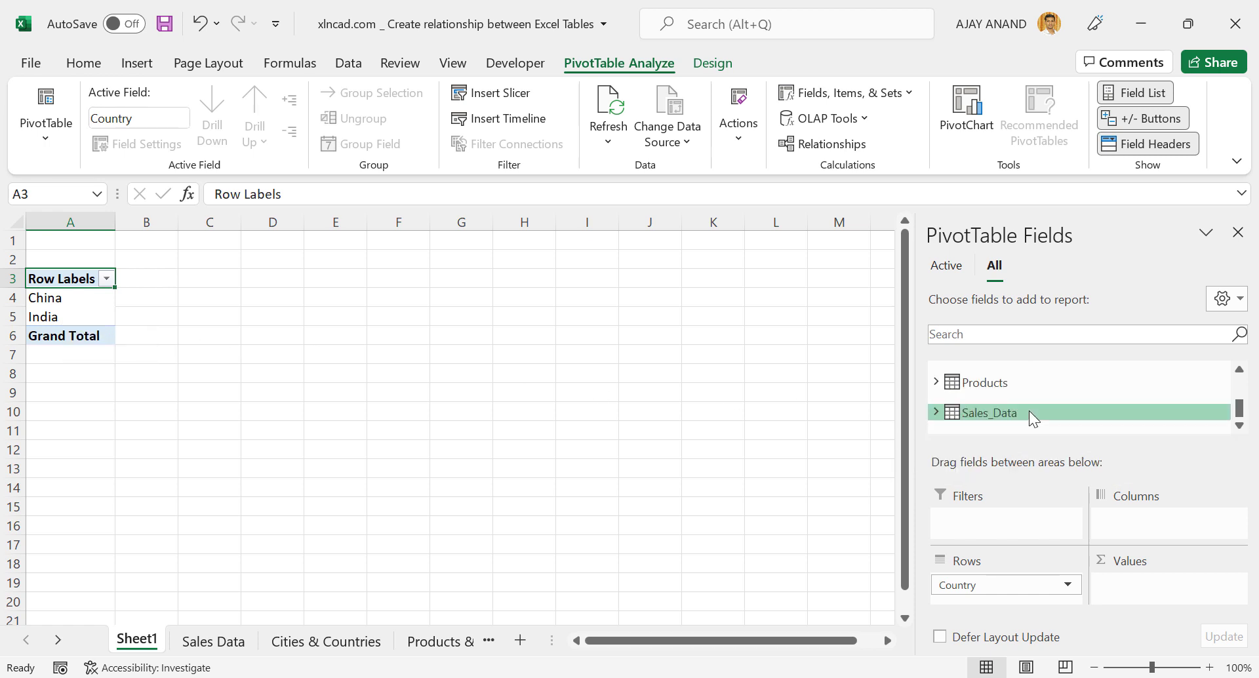
left_click(935, 412)
scroll(989, 407, "down", 3)
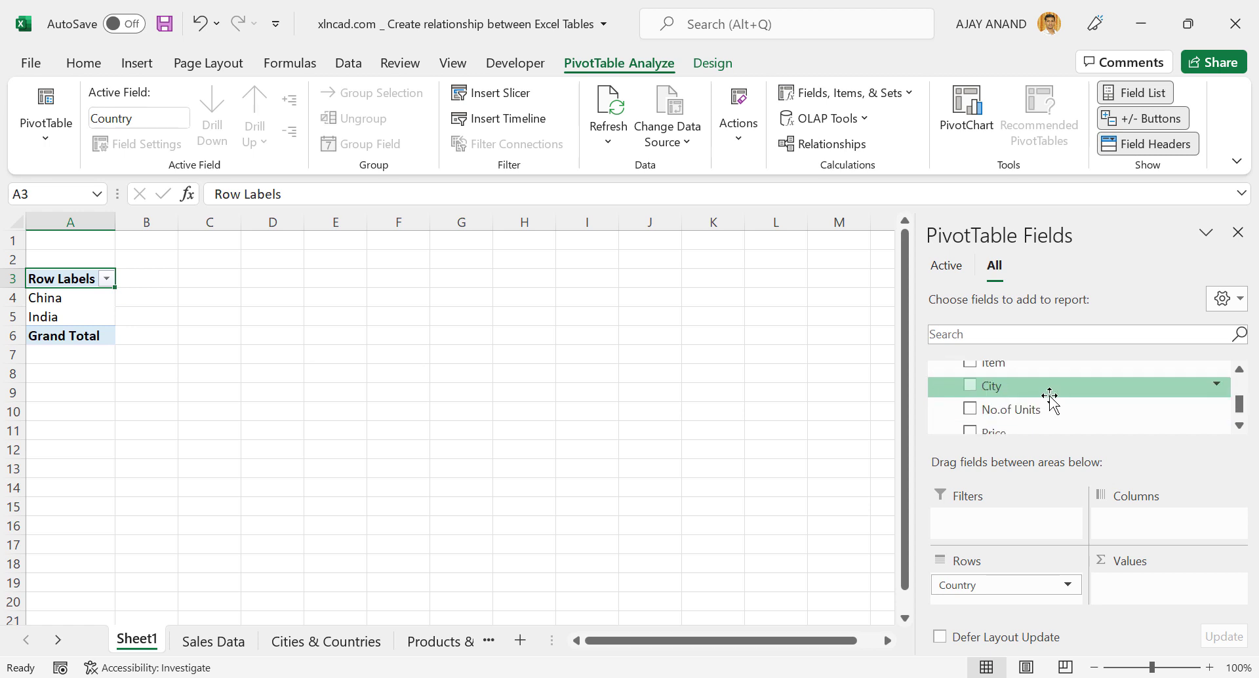
scroll(1051, 407, "down", 2)
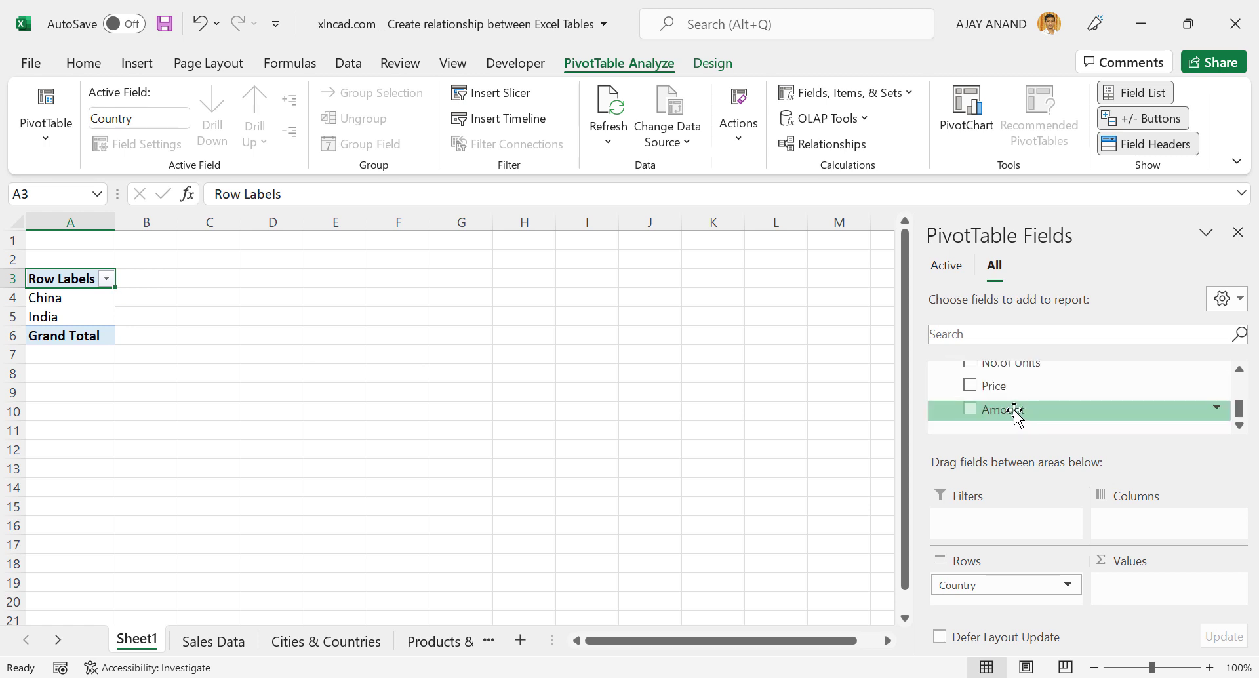
left_click_drag(1014, 411, 1135, 591)
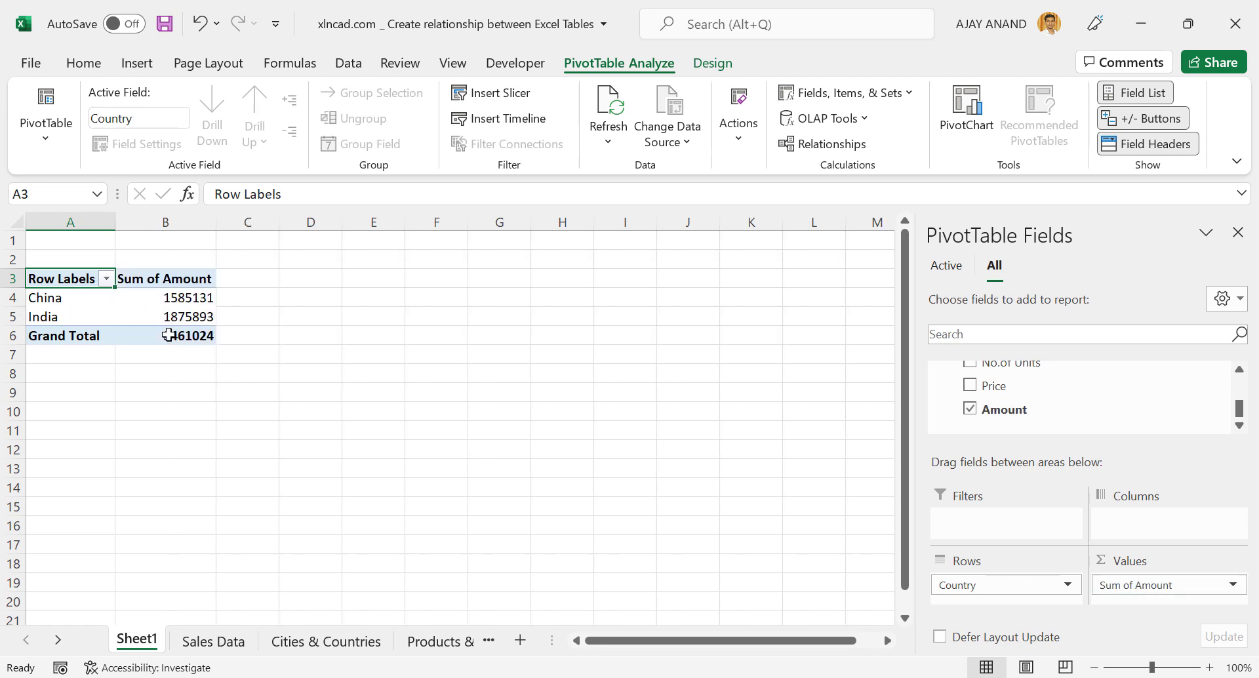
Step: Format the Sum of Amount values as Number with 1000 separators and 0 decimals (e.g. 15,85,131)
right_click(165, 299)
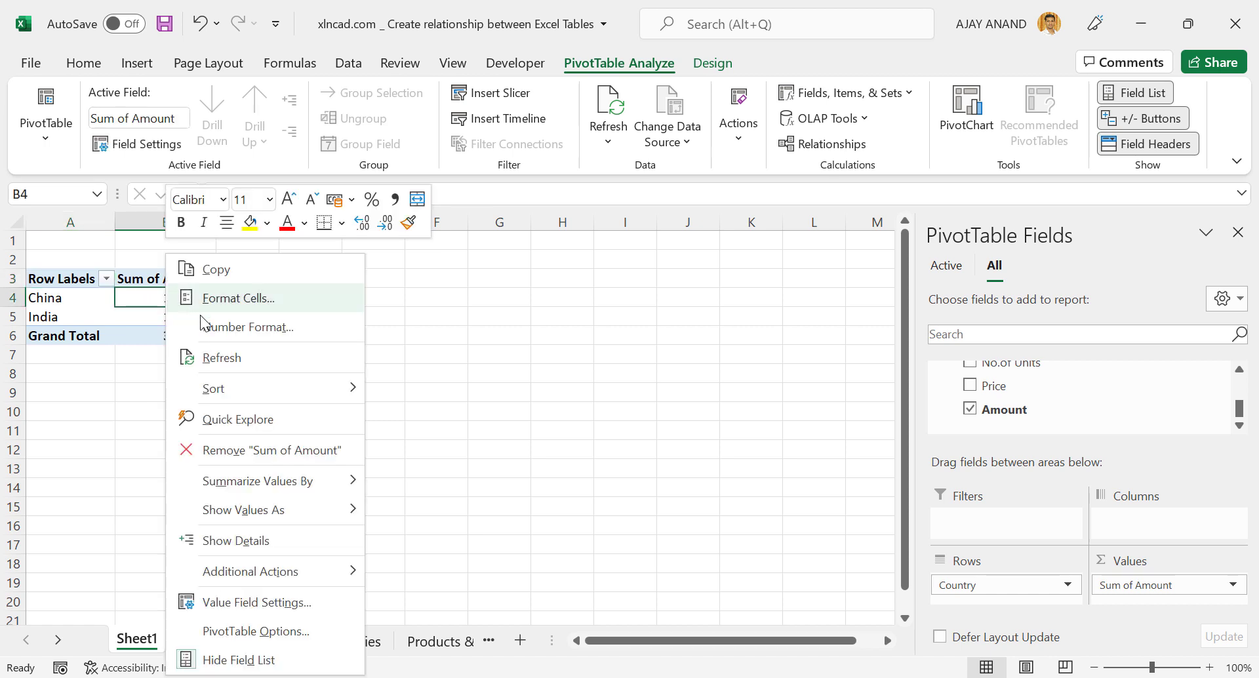
left_click(235, 326)
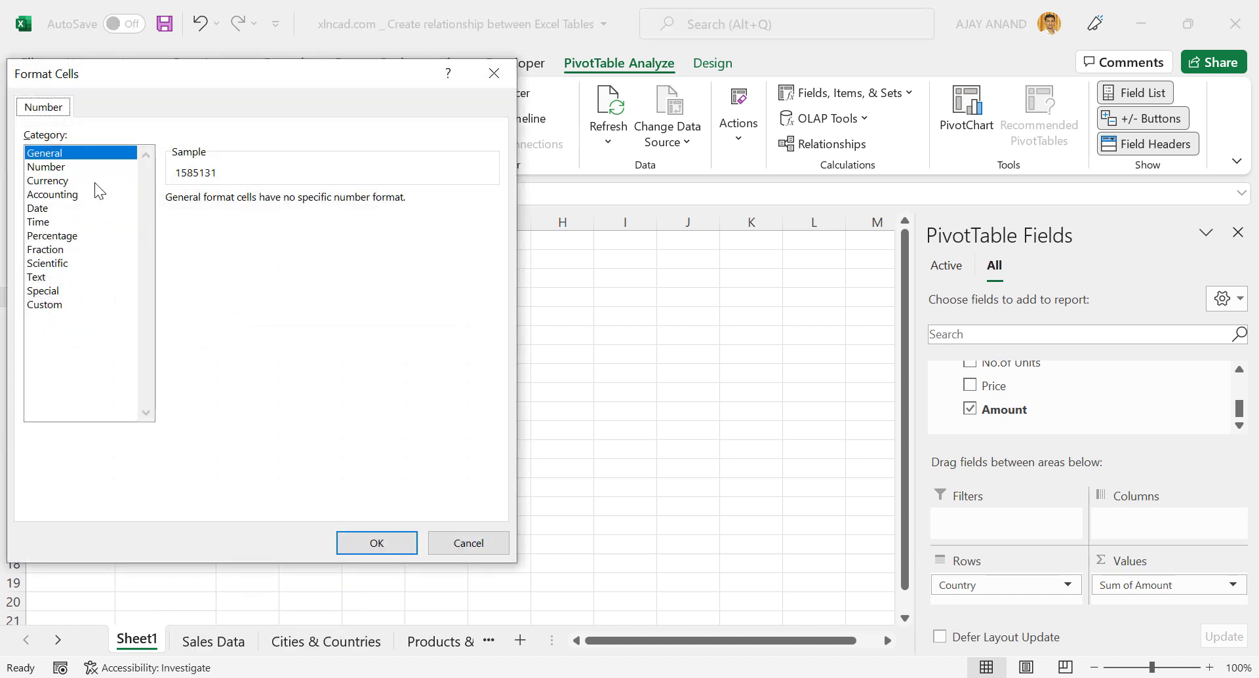
left_click(89, 168)
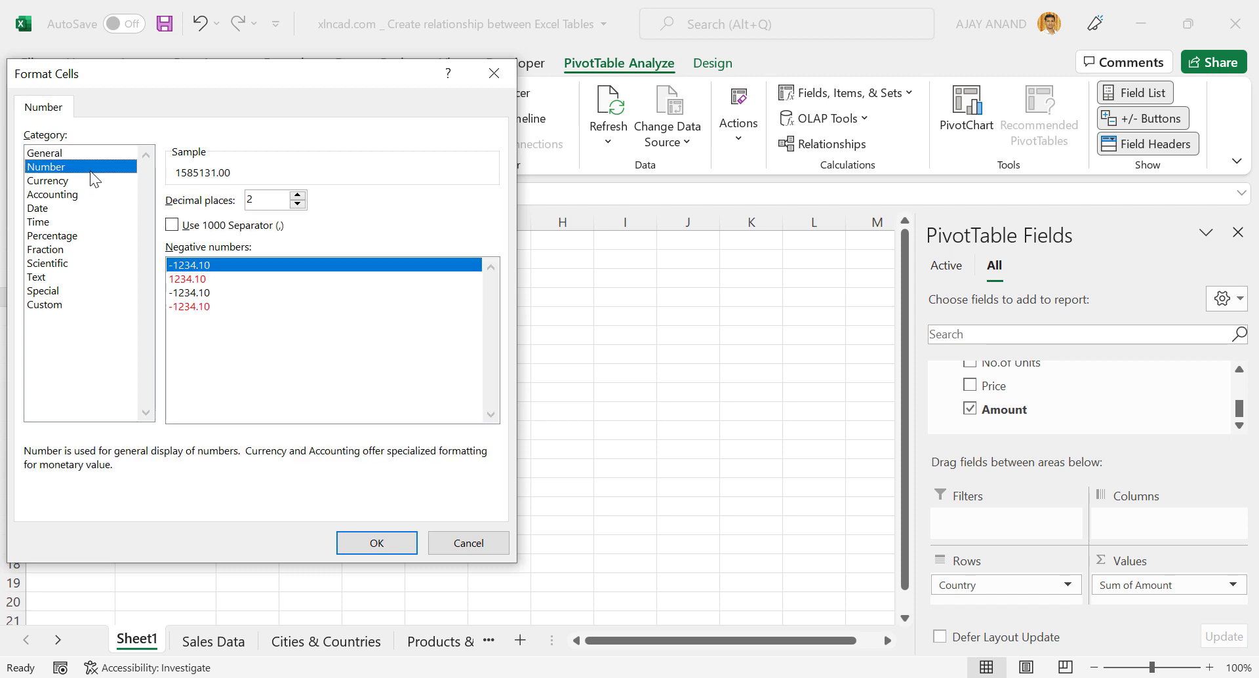
left_click(175, 226)
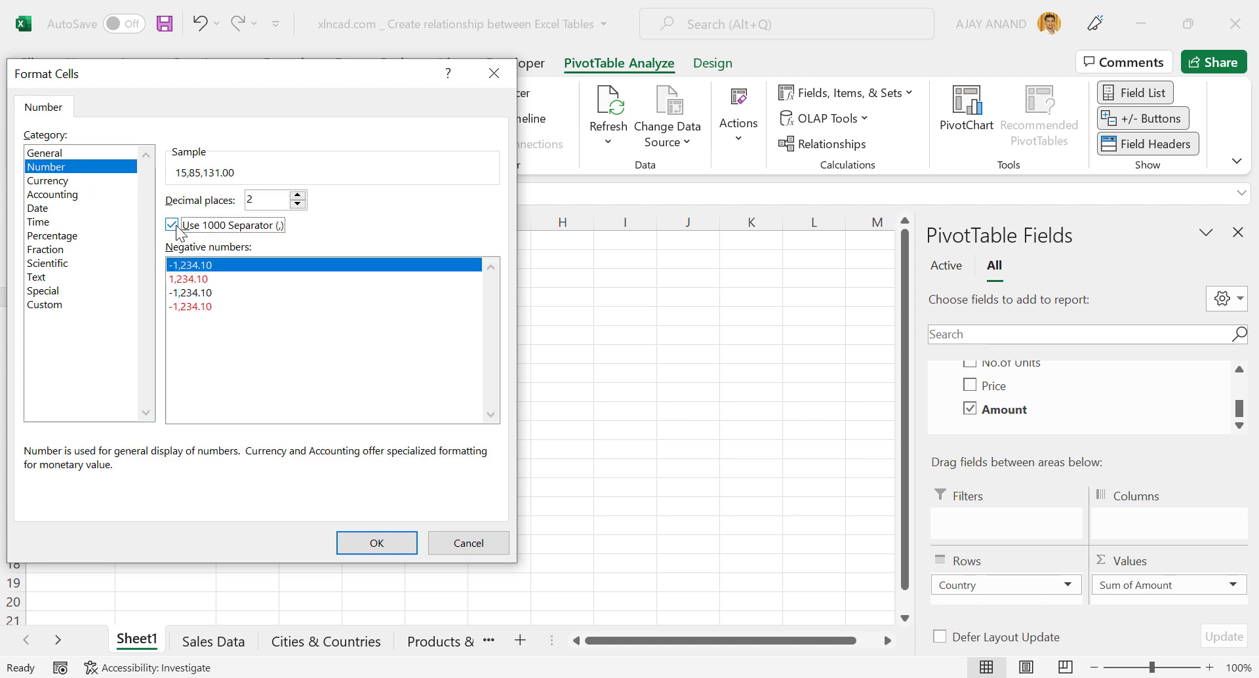
left_click(297, 204)
left_click(297, 205)
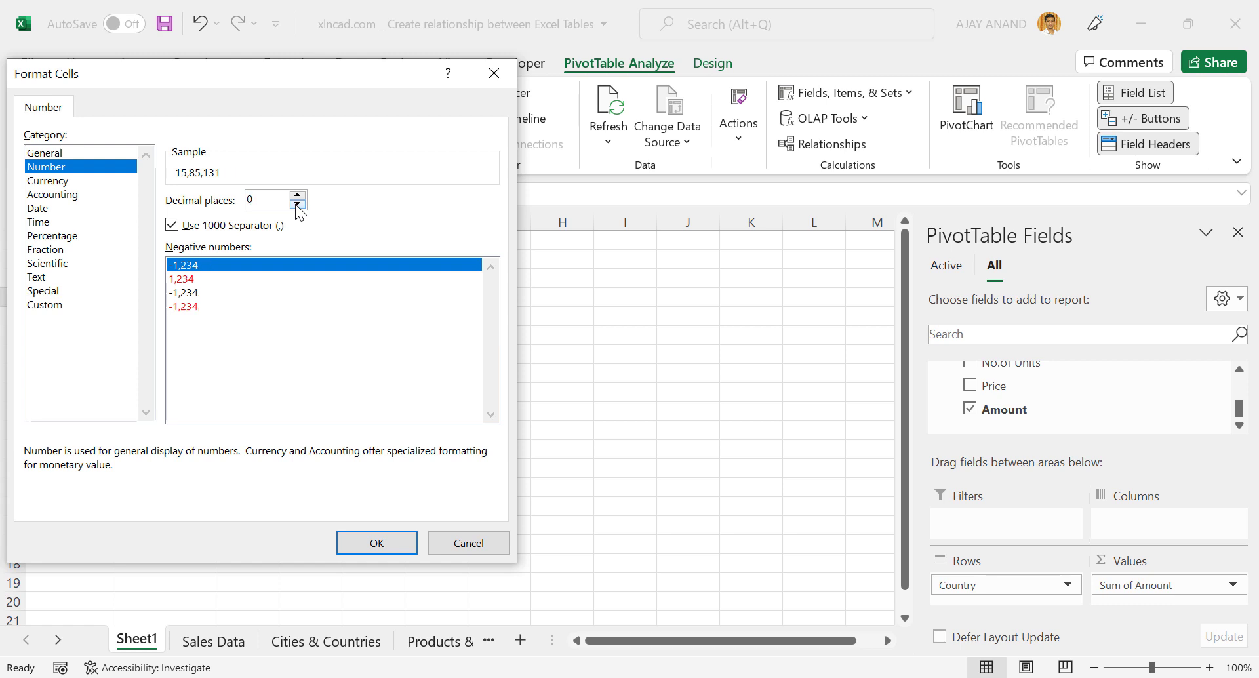
left_click(349, 544)
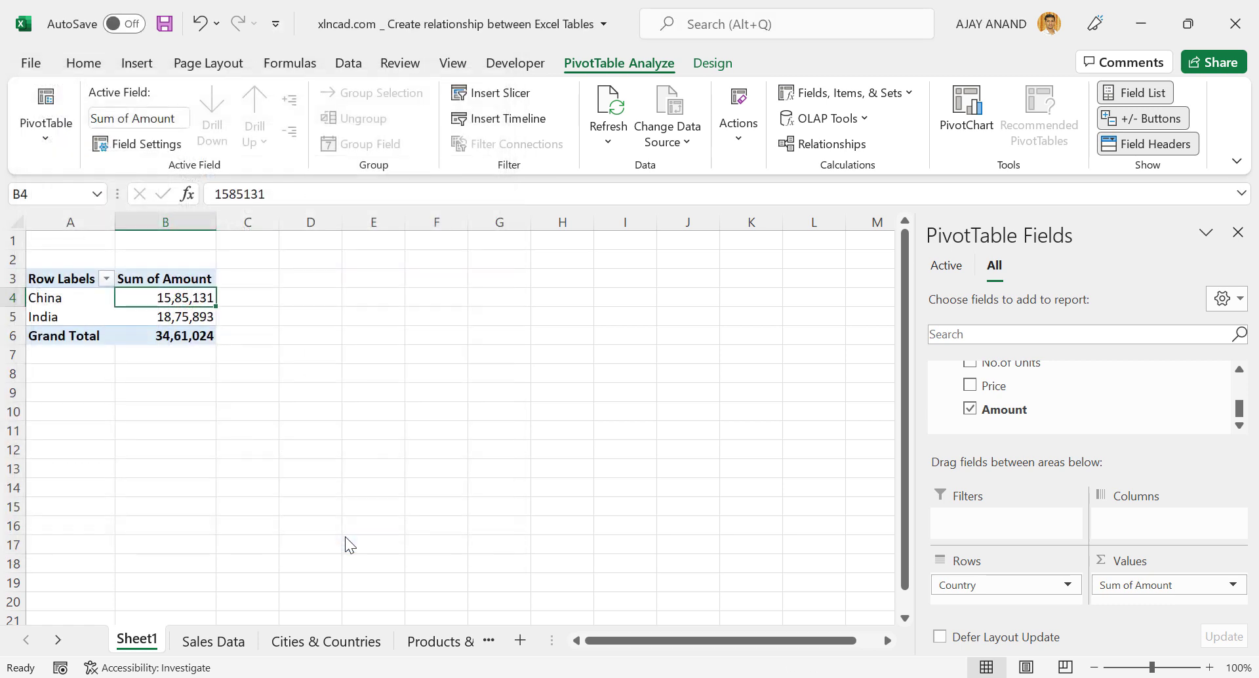
Step: Add Region as a report filter and restrict the pivot to the South region only
mouse_move(153, 319)
scroll(1047, 405, "up", 3)
scroll(1047, 405, "up", 2)
scroll(1046, 405, "up", 1)
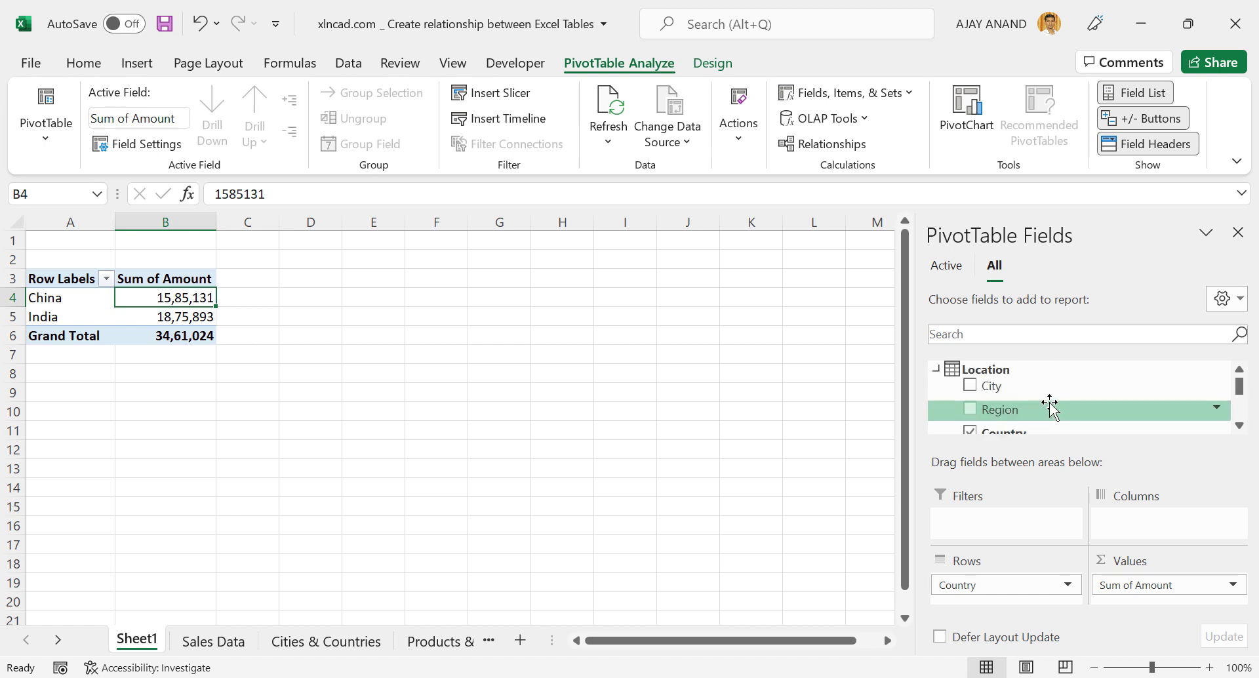
left_click_drag(1026, 412, 1013, 541)
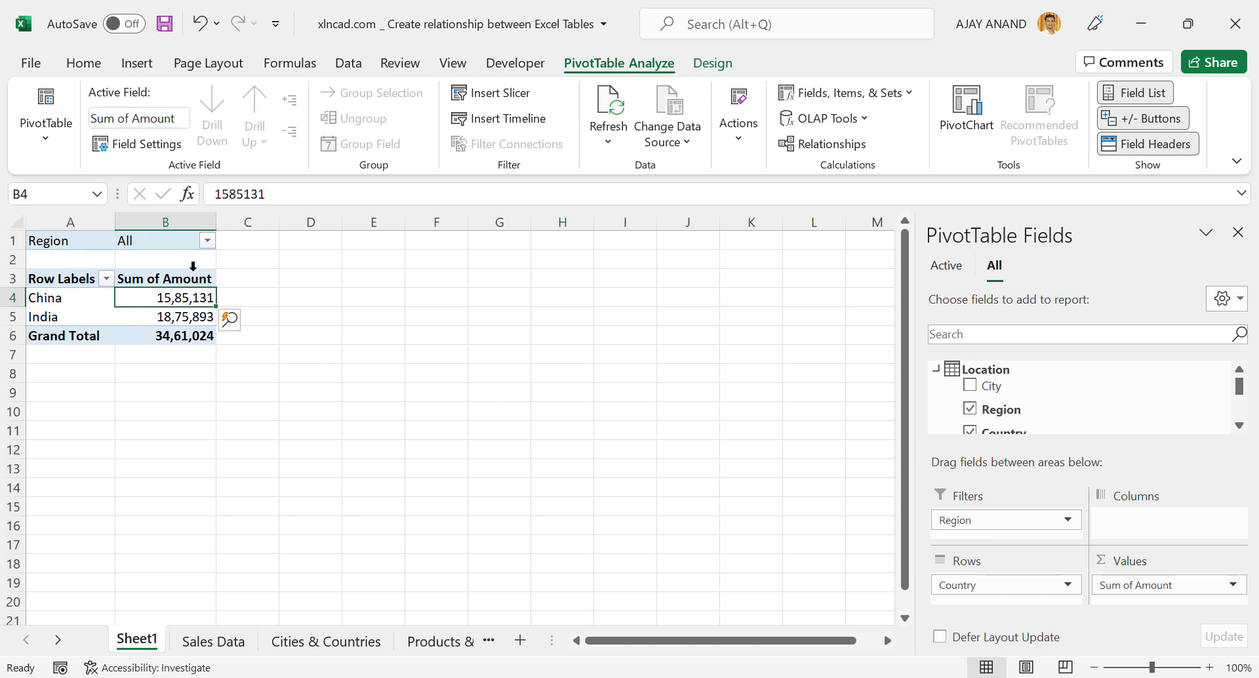
left_click(207, 241)
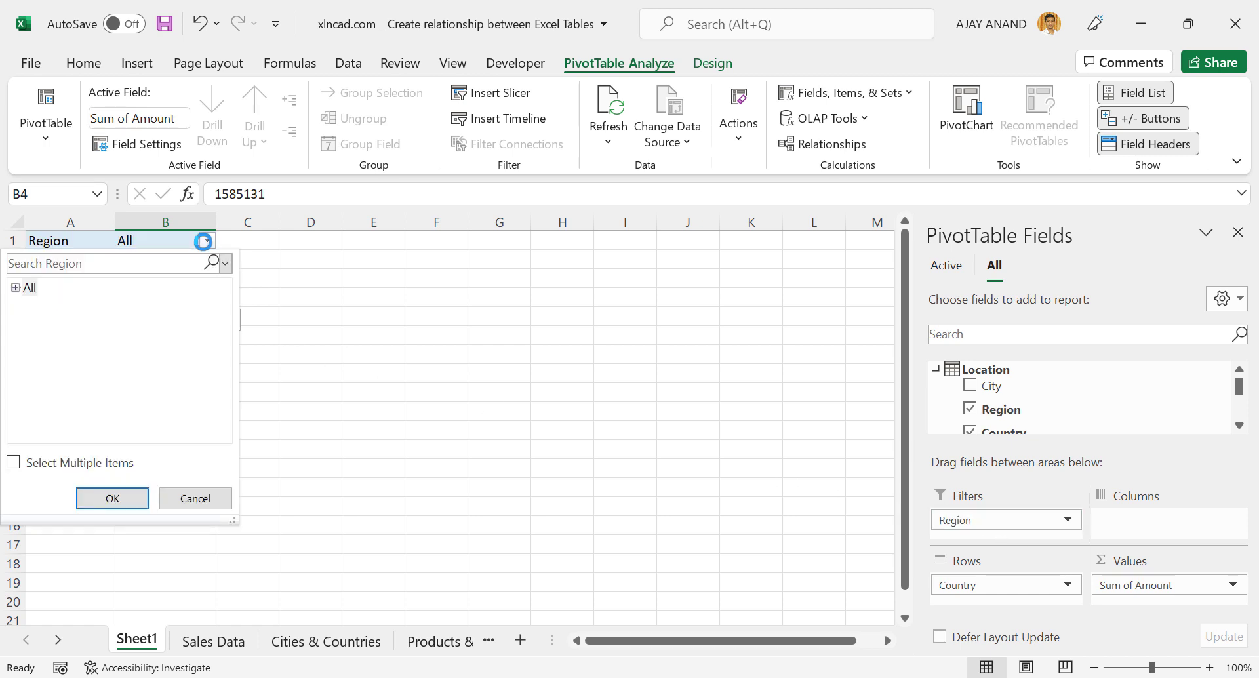
left_click(12, 463)
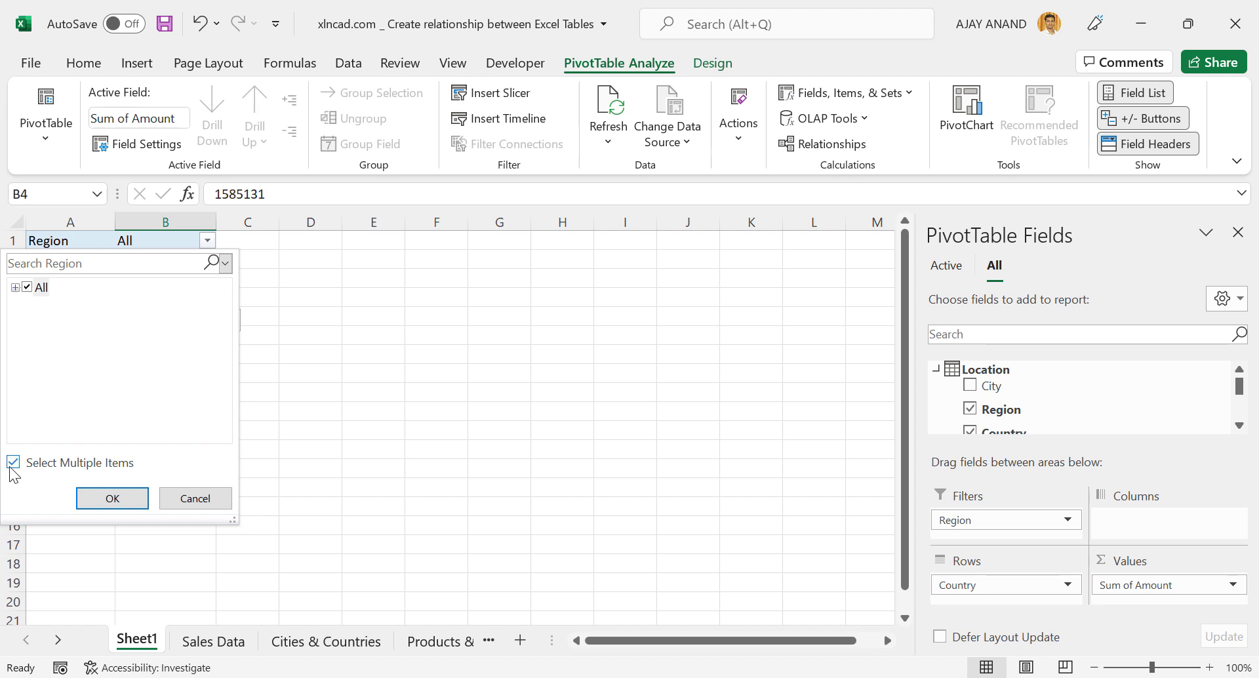
left_click(27, 287)
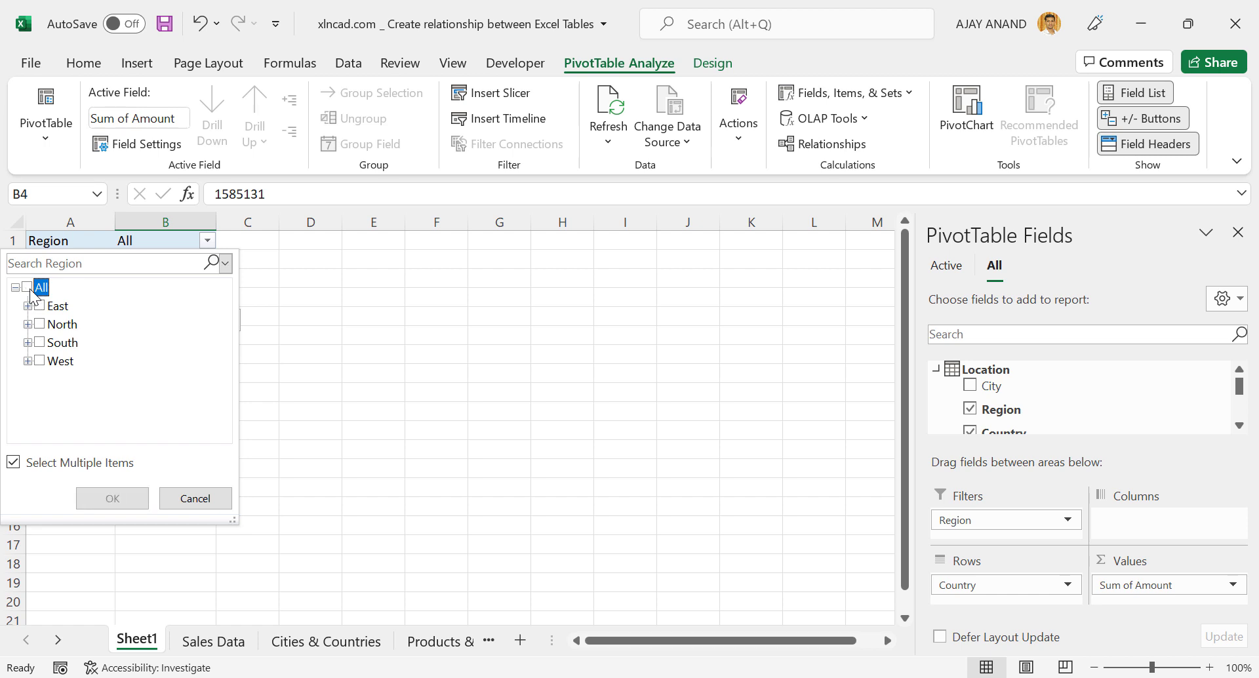
left_click(40, 343)
left_click(125, 500)
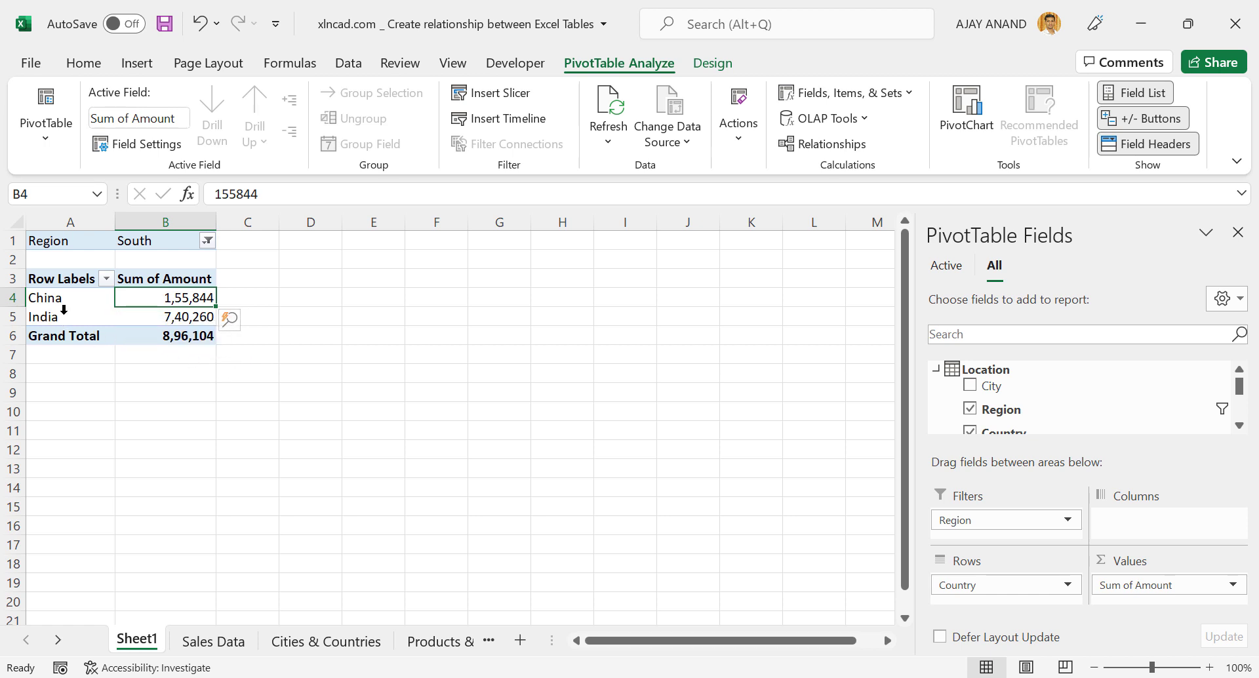
Step: Filter the country rows to India only (total 7,40,260), then view the Sales Data sheet
left_click(106, 279)
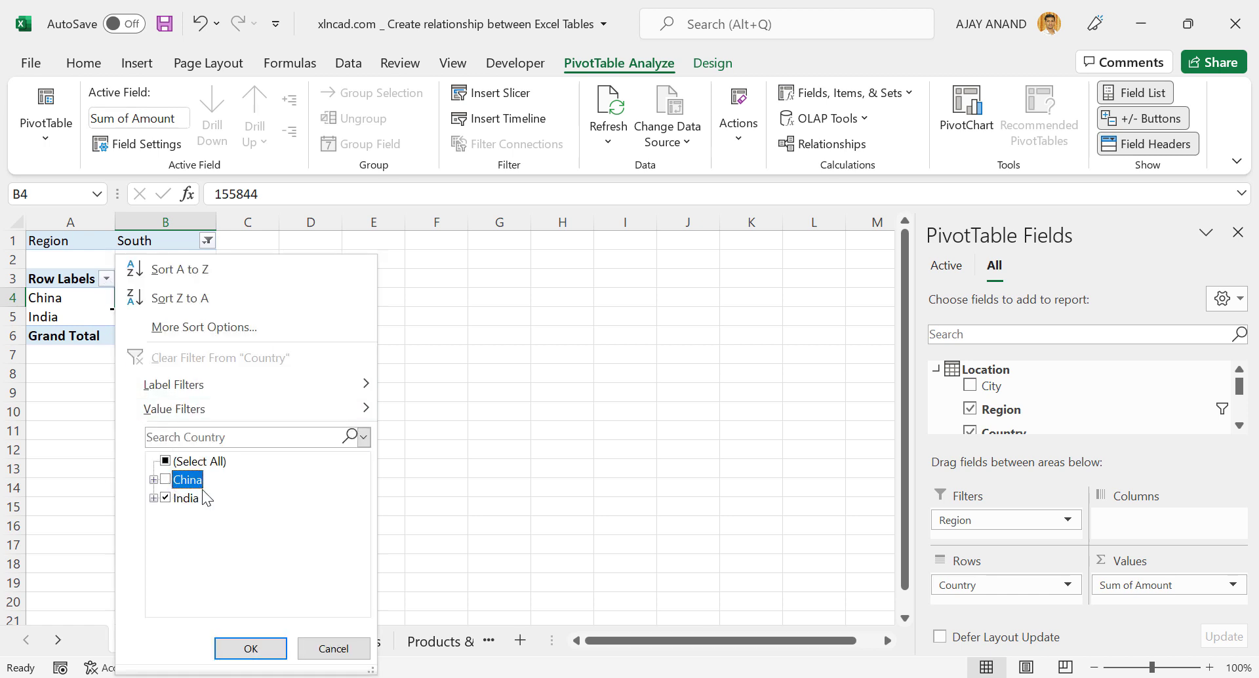
left_click(260, 650)
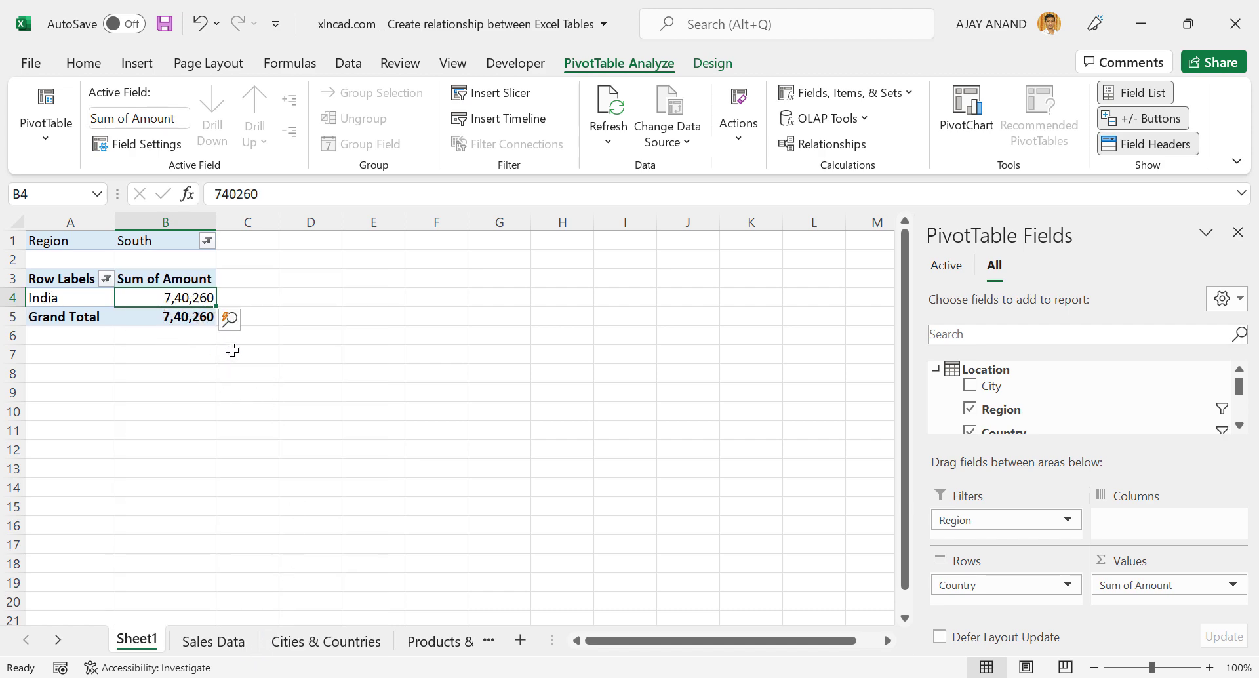
left_click(213, 640)
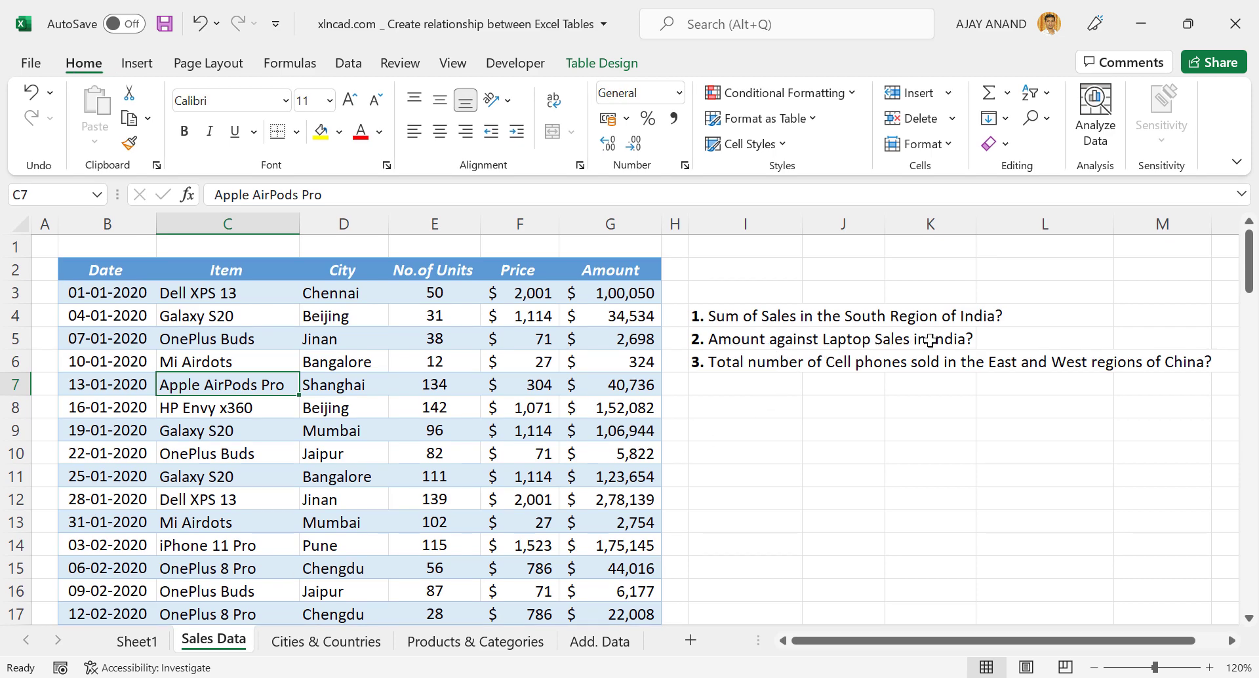
Step: Return to Sheet1 and select cell D2 for the next PivotTable
left_click(136, 641)
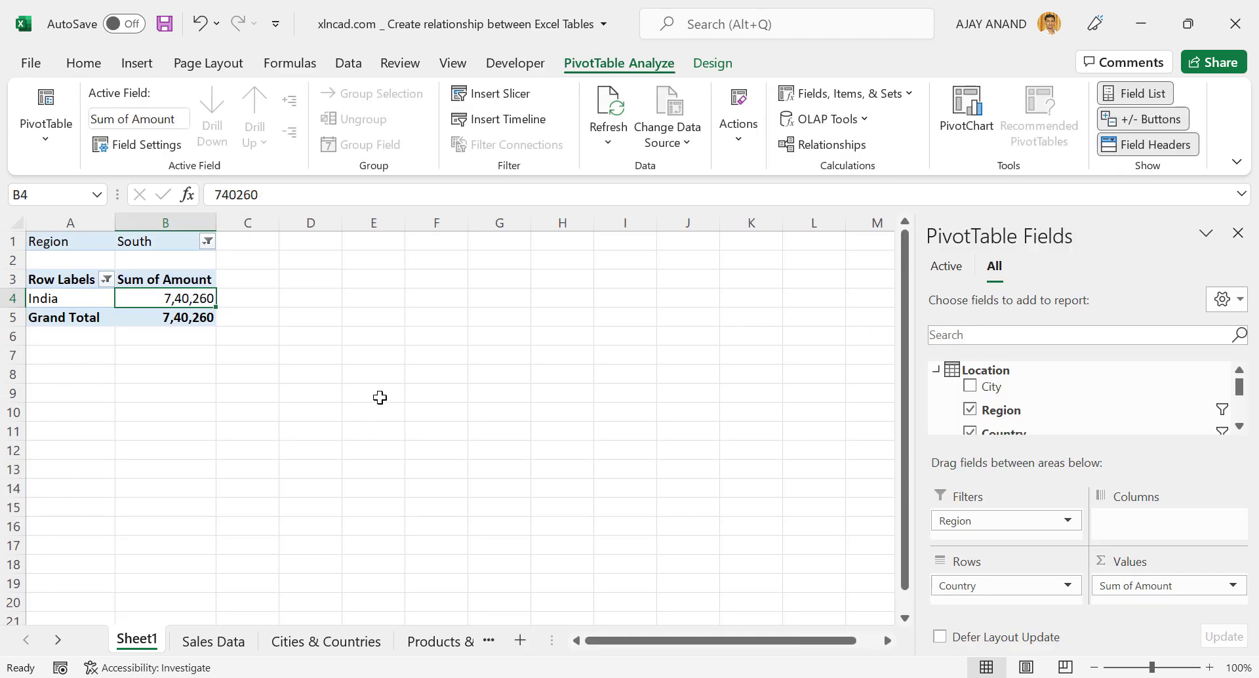
left_click(331, 264)
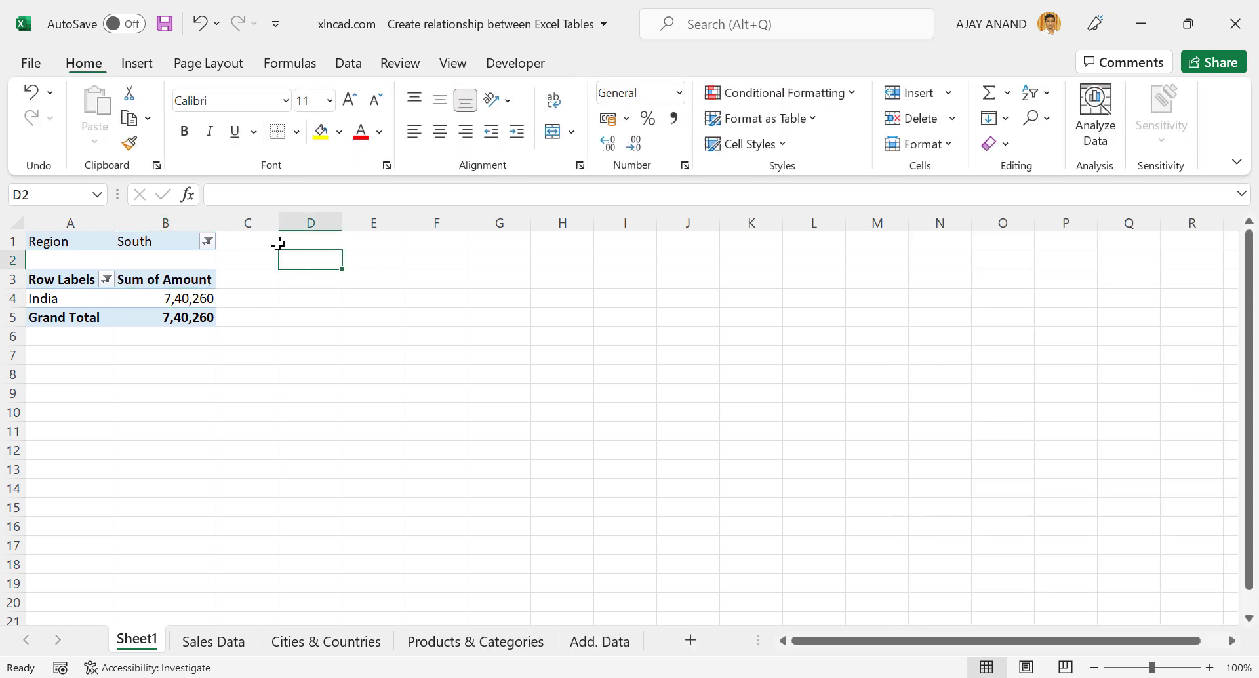
Step: Insert a PivotTable from the Data Model placed at Sheet1!$D$2
left_click(139, 64)
left_click(52, 141)
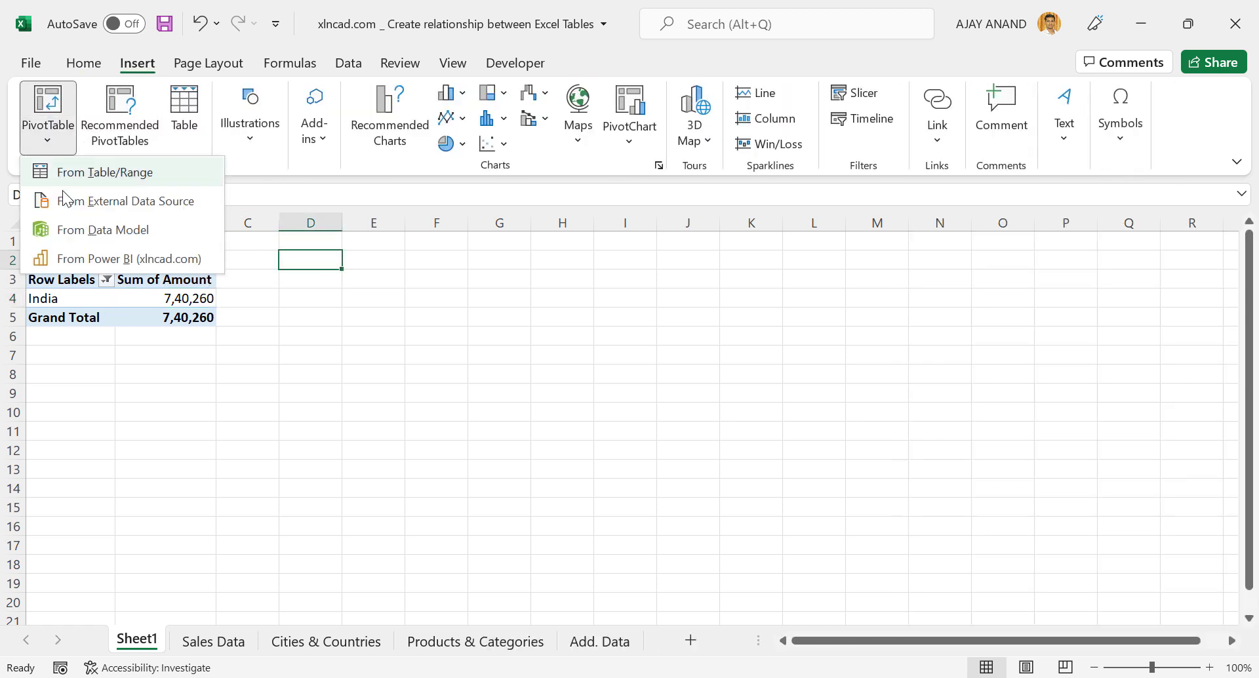
left_click(127, 237)
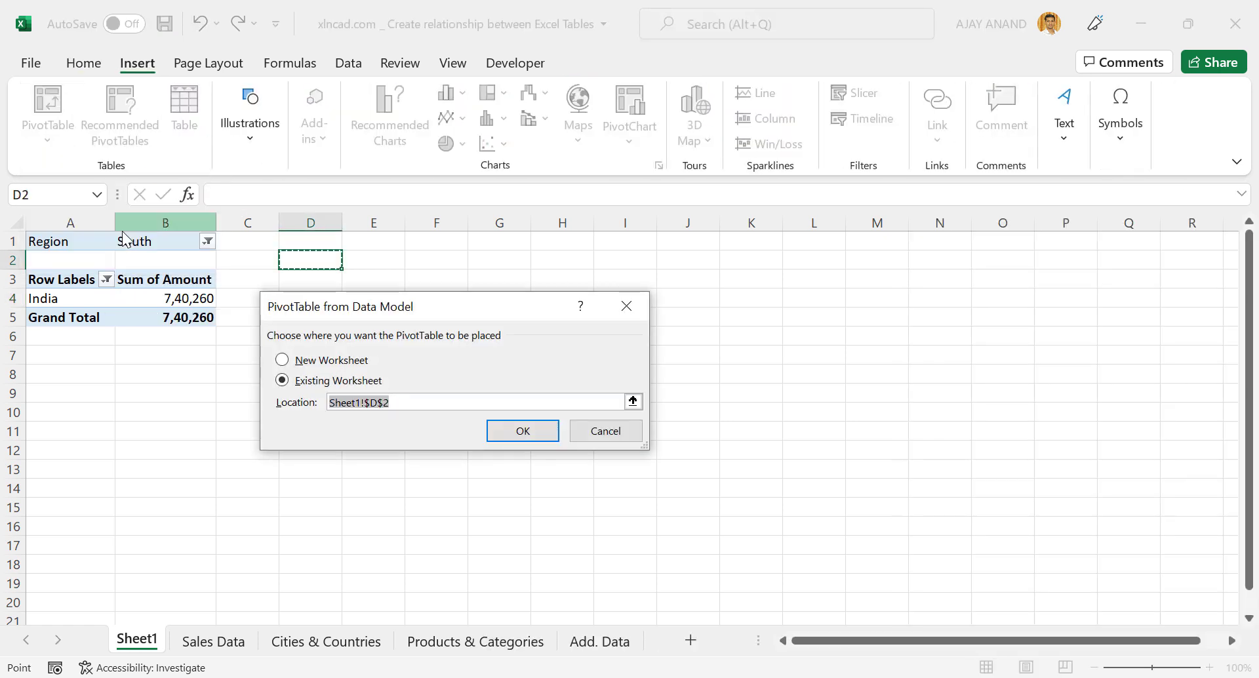
left_click(522, 430)
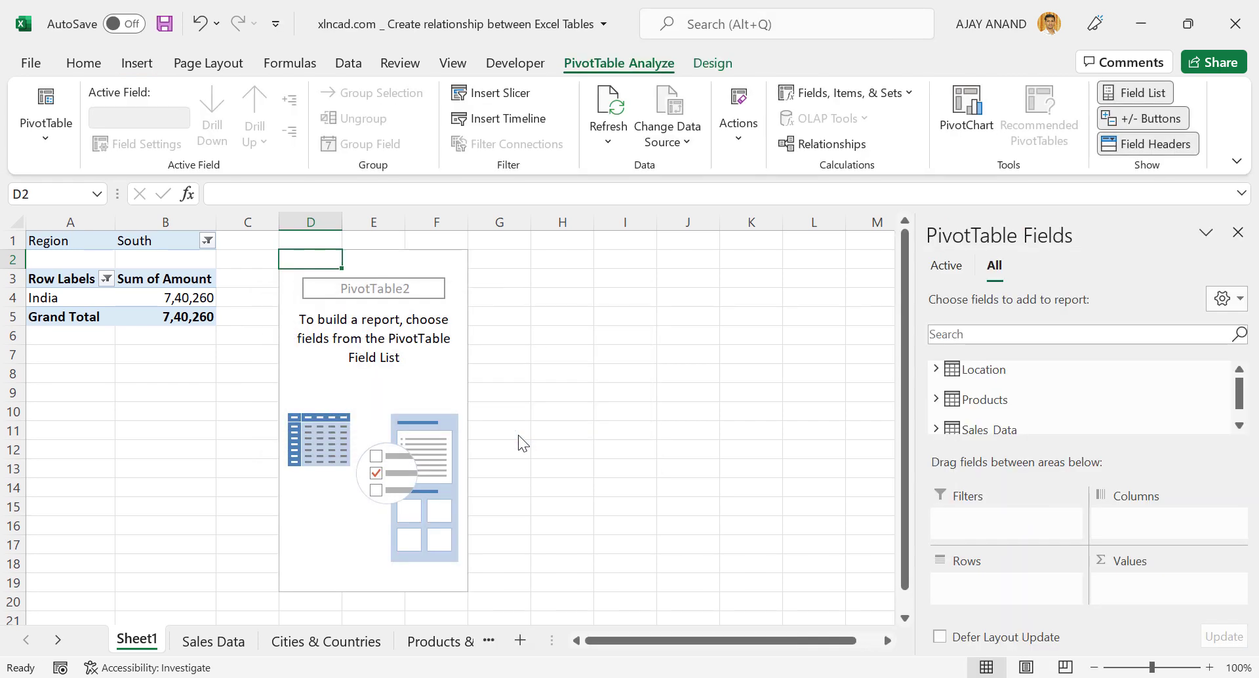
Step: Put Products Category in Rows and Sales_Data Amount in Values
left_click(937, 400)
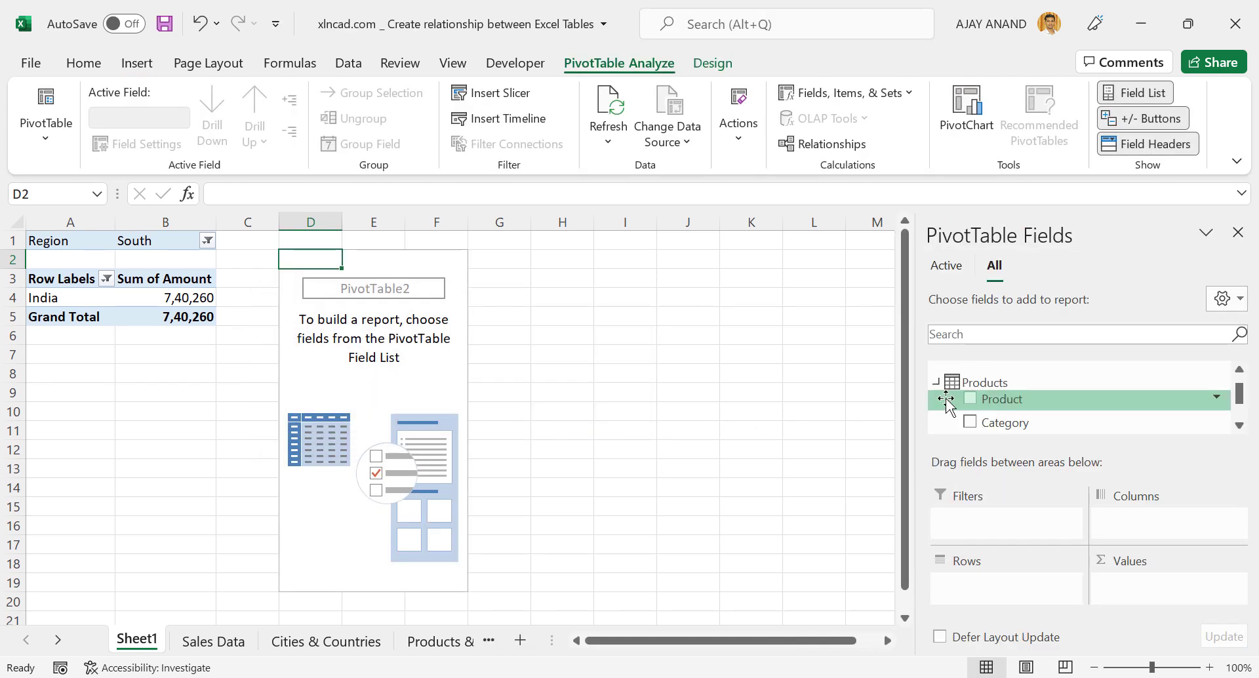
scroll(1038, 414, "down", 2)
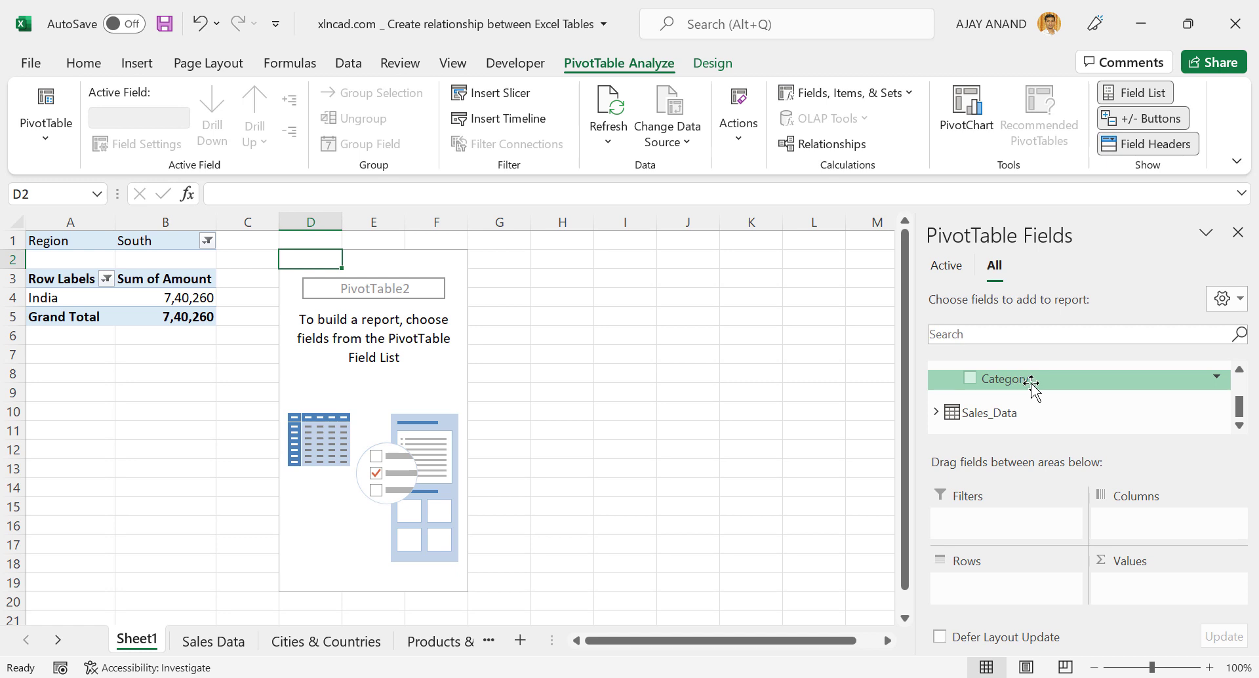
left_click_drag(1031, 385, 1003, 588)
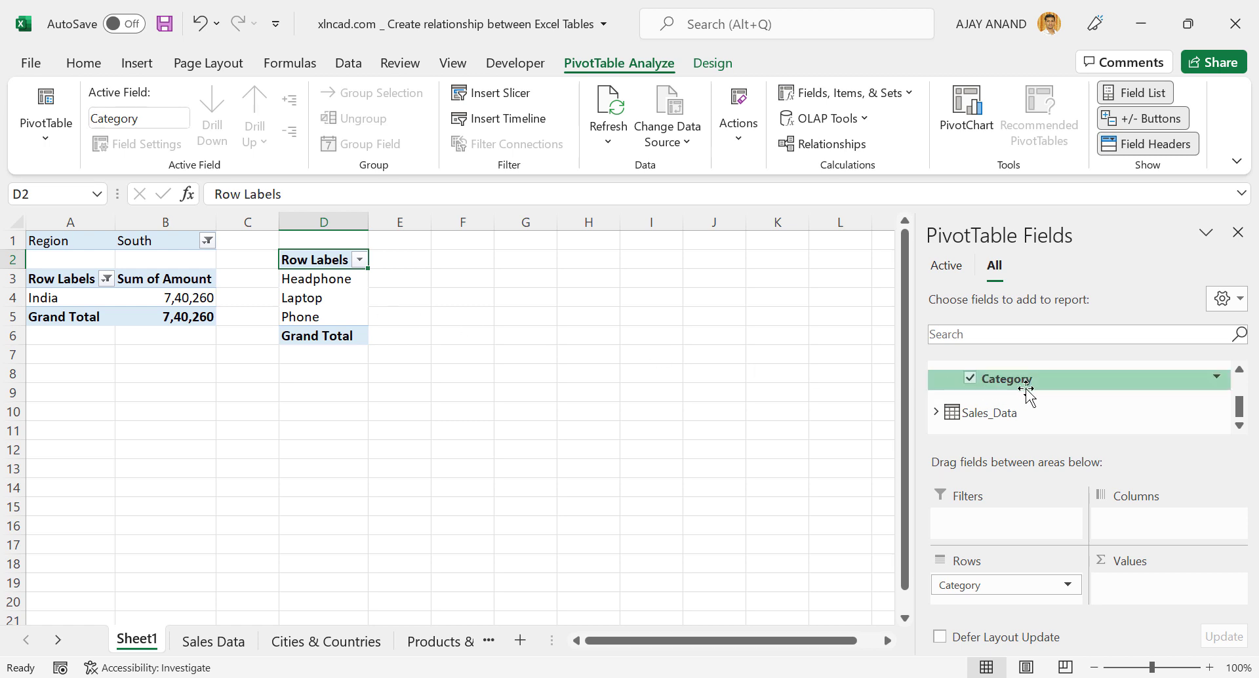
left_click(942, 414)
scroll(1022, 407, "down", 2)
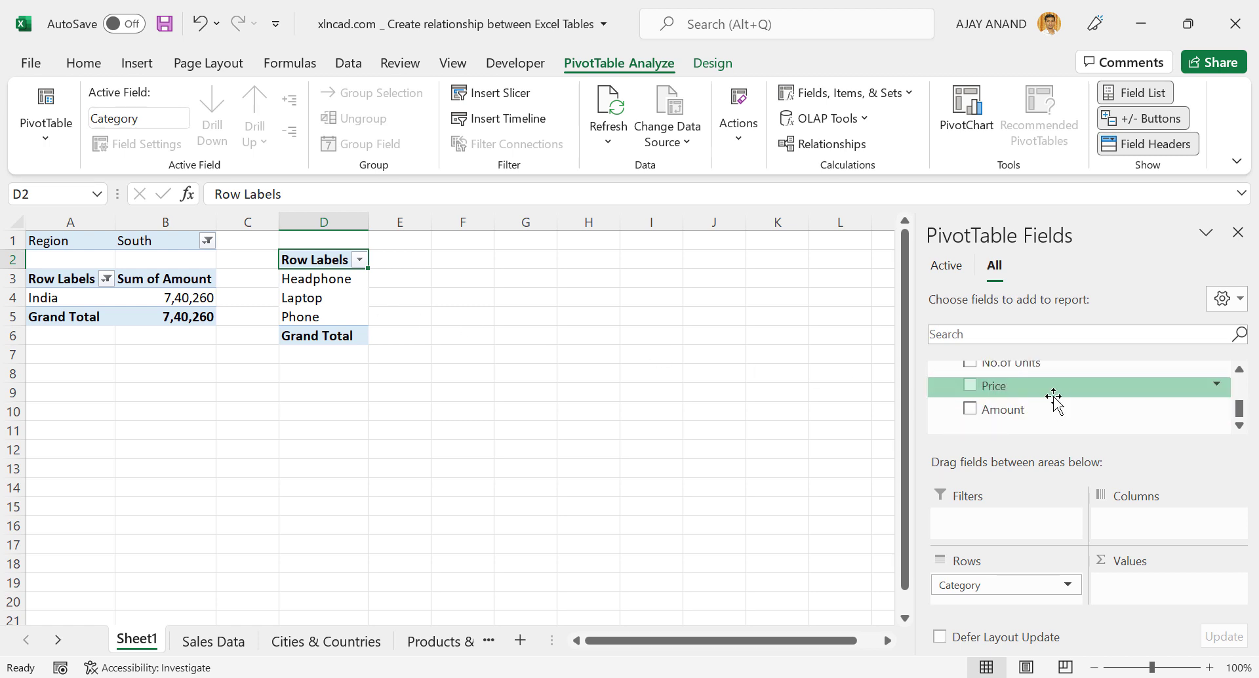
left_click_drag(1025, 412, 1128, 583)
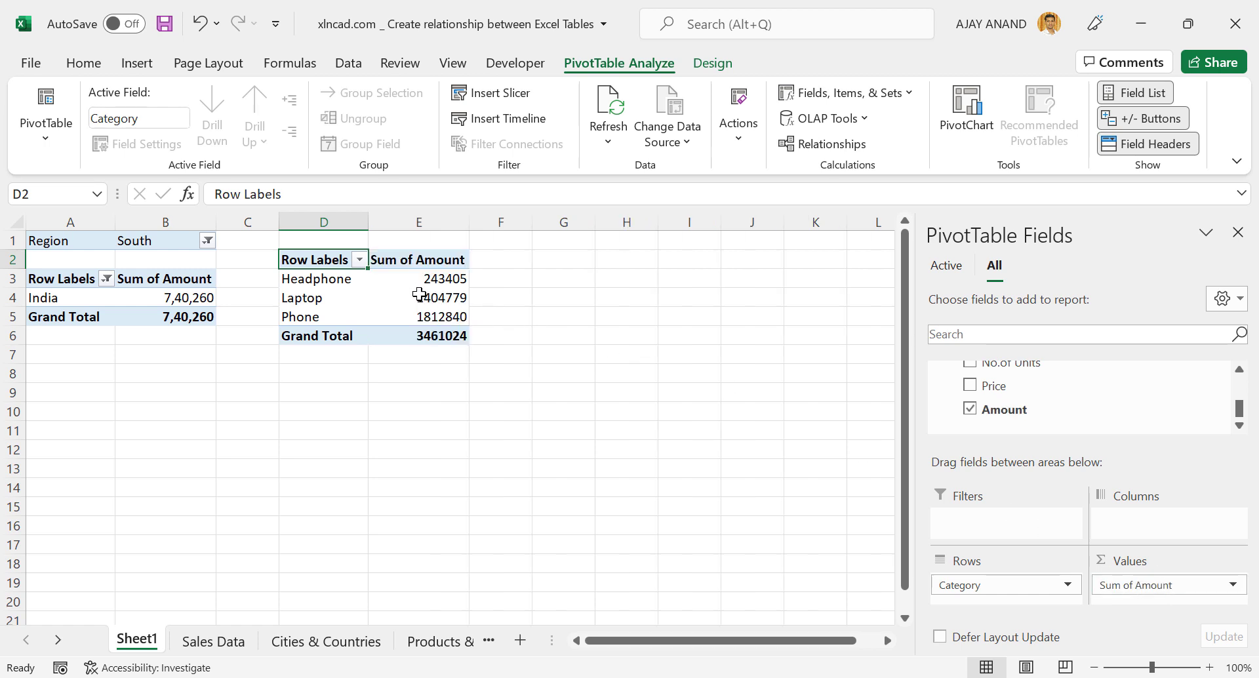
Step: Format the category amounts as Number with thousands separator and 0 decimals (Laptop 14,04,779)
mouse_move(425, 297)
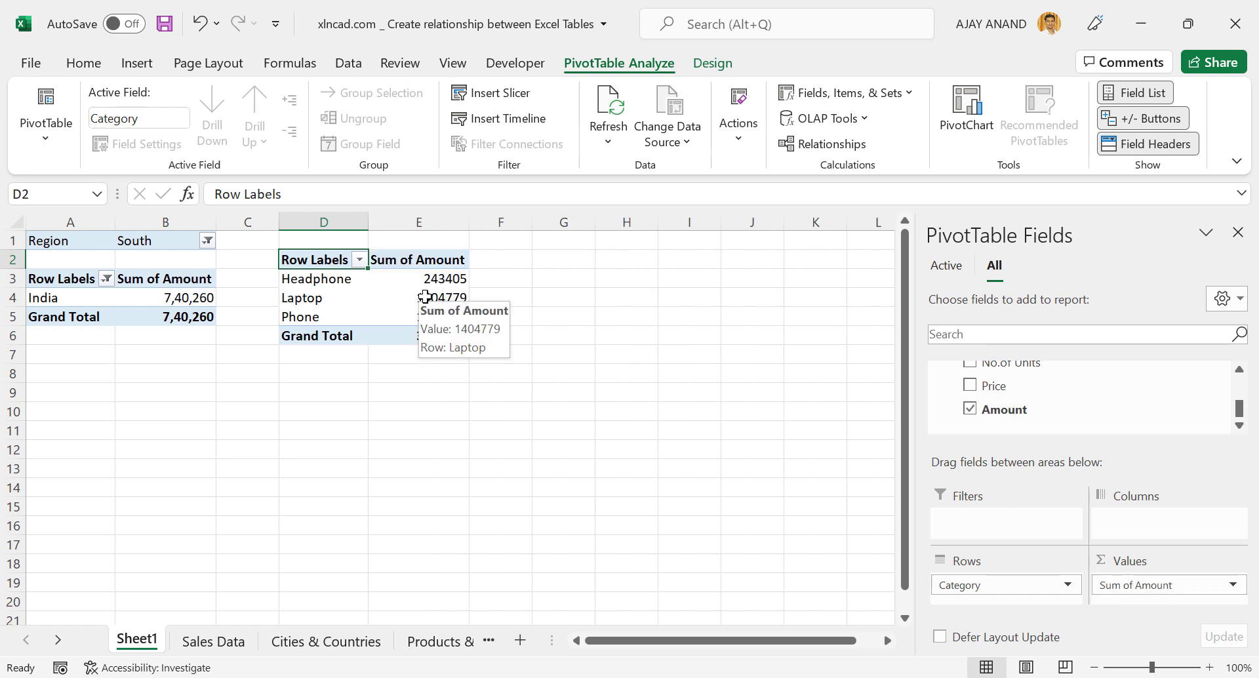
right_click(422, 298)
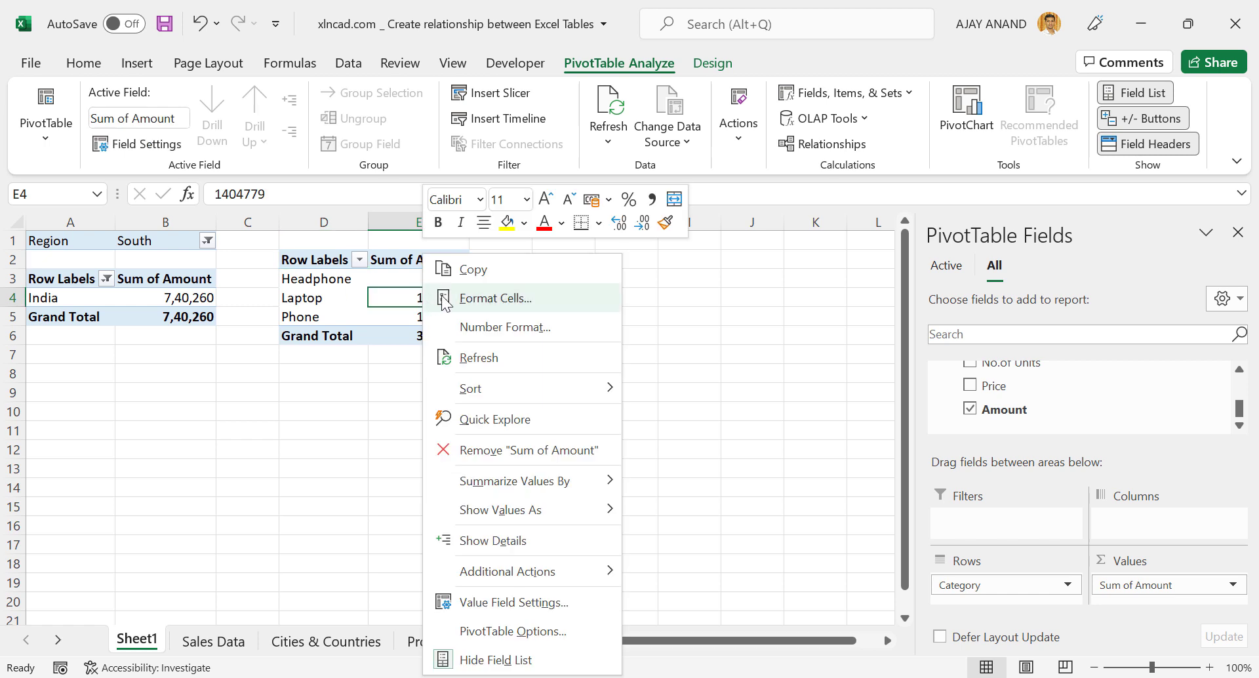
left_click(517, 327)
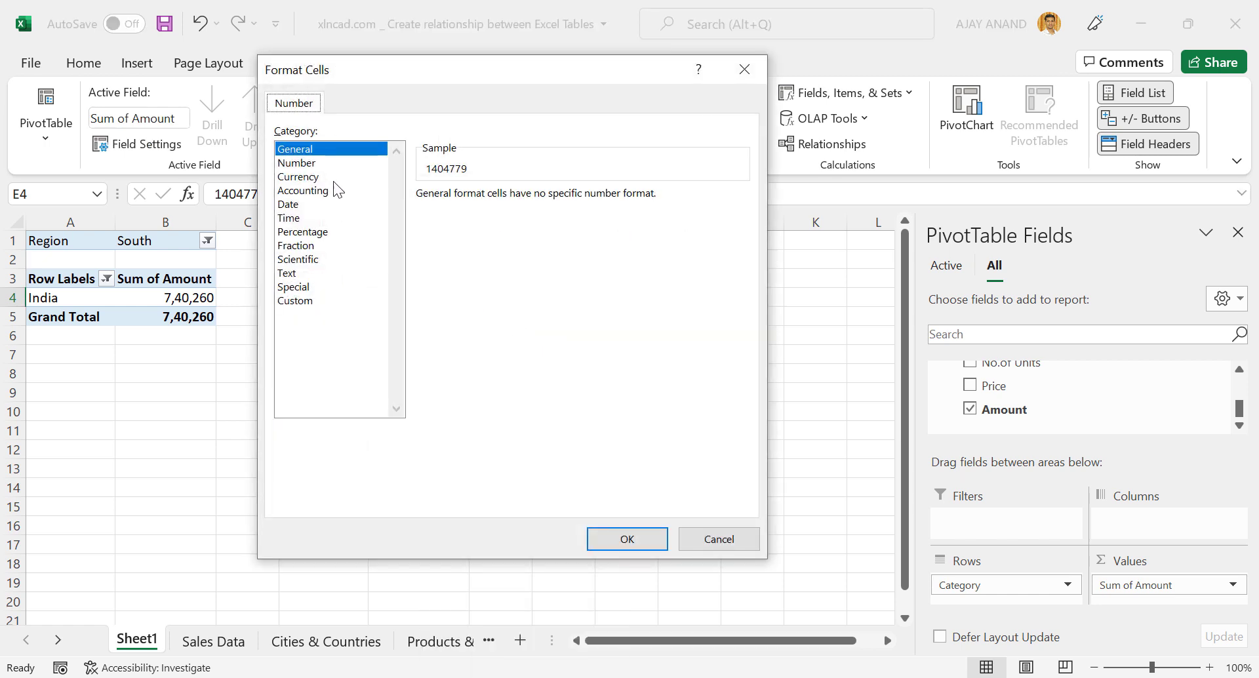
left_click(329, 164)
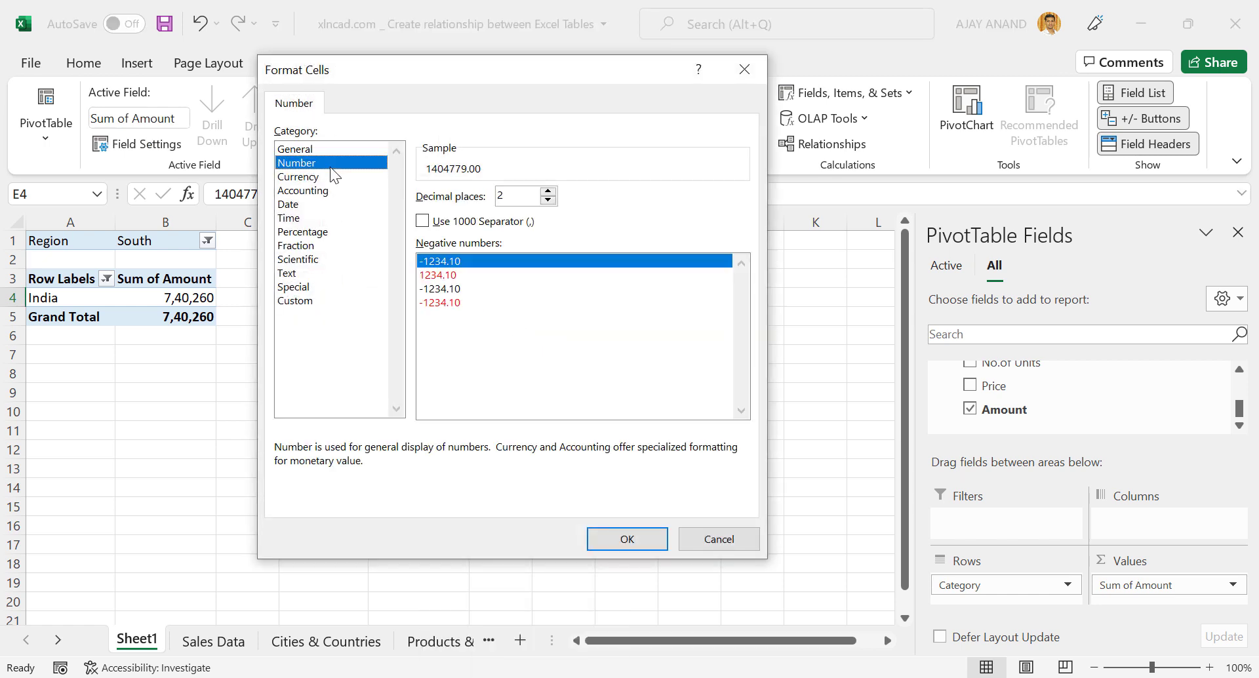
left_click(422, 221)
left_click(548, 200)
left_click(548, 200)
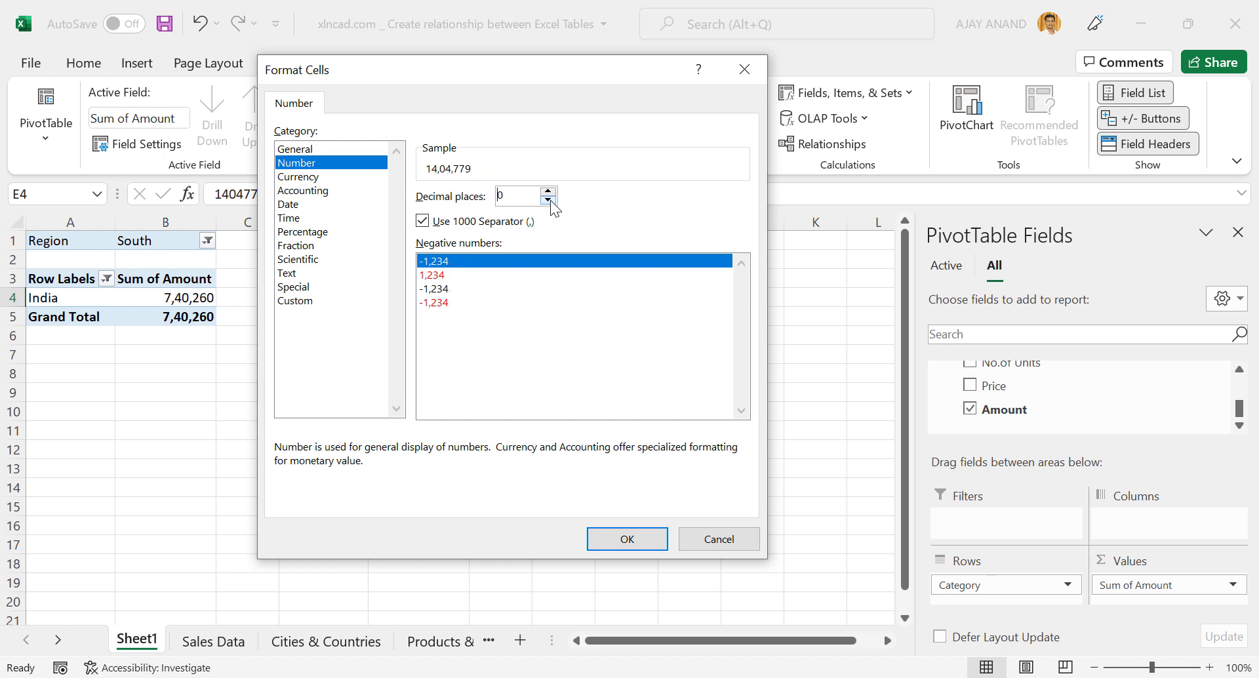
left_click(638, 536)
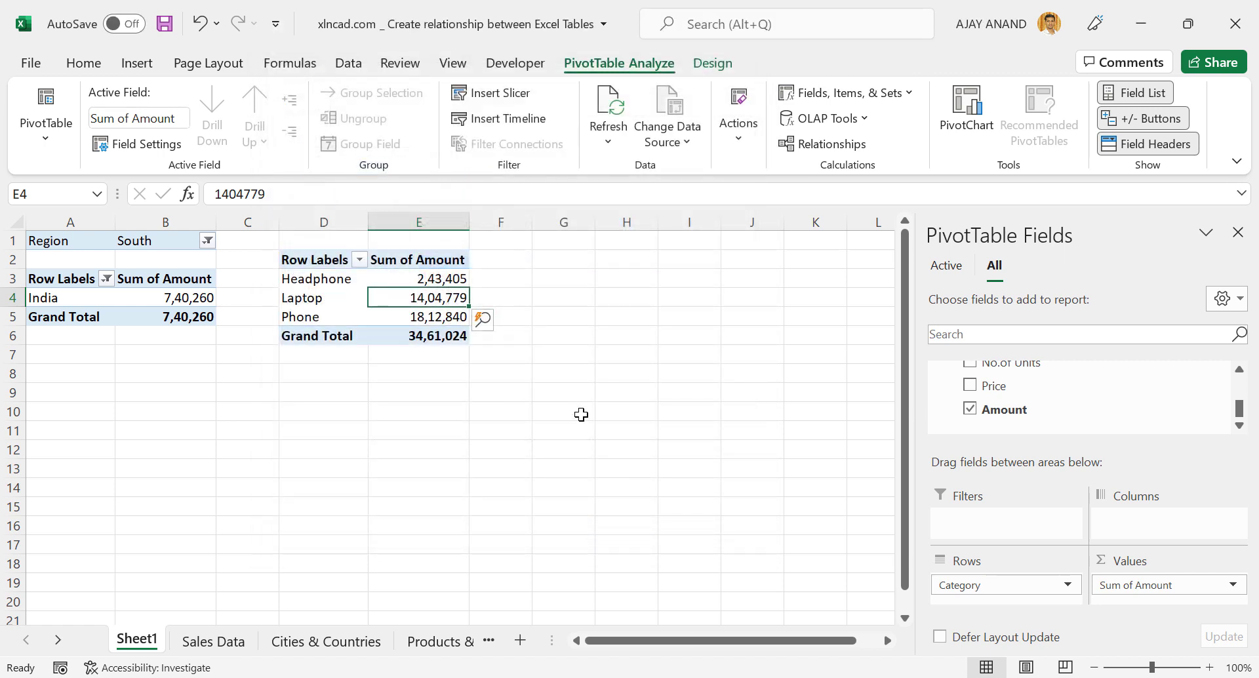
Step: Add Location Country as a report filter and set it to India only
scroll(1080, 413, "up", 3)
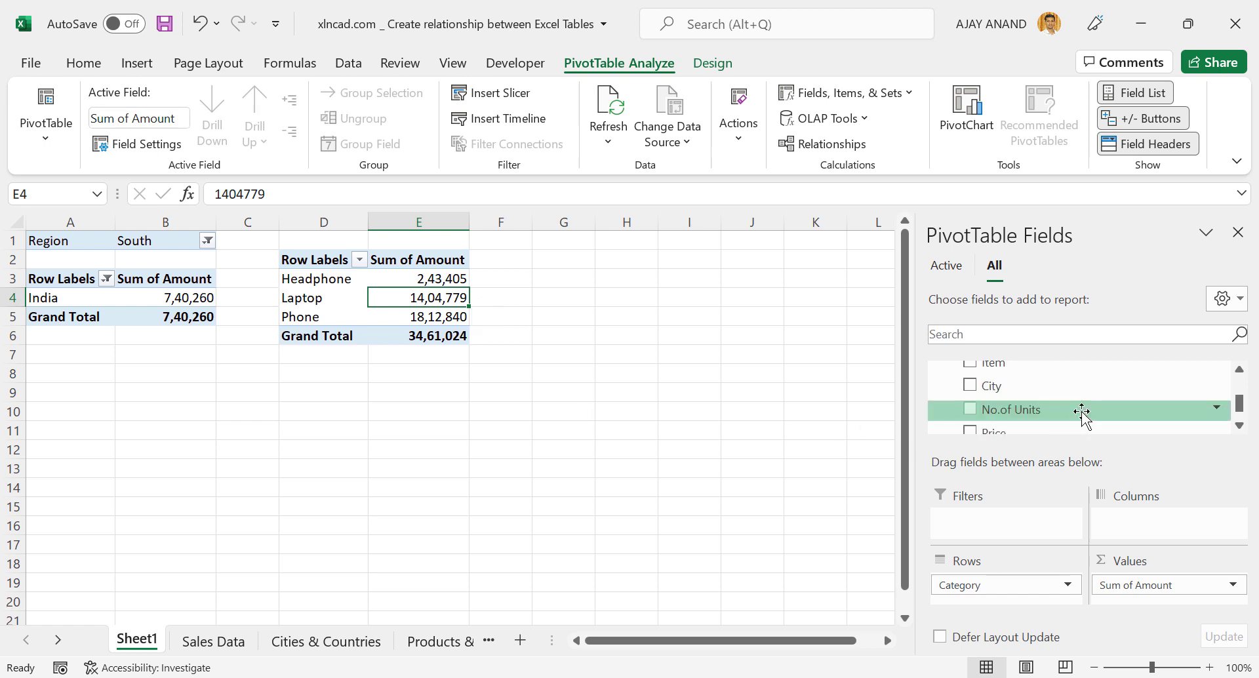
scroll(1081, 412, "up", 3)
left_click(936, 369)
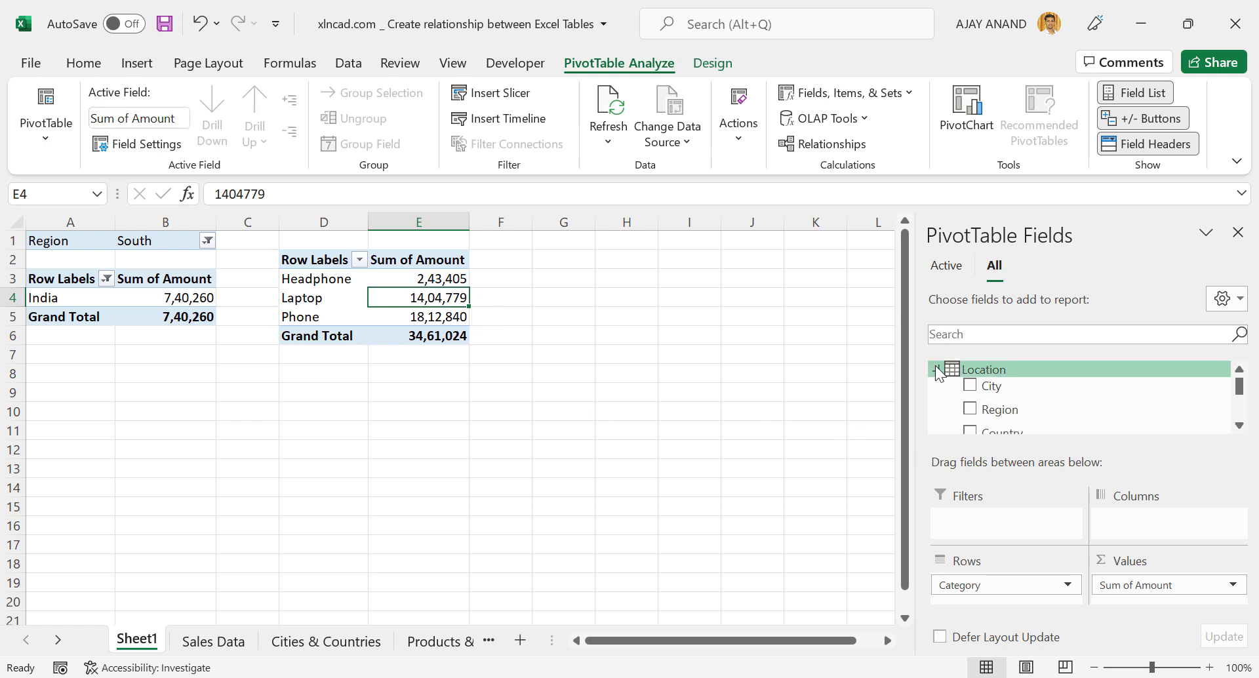
scroll(1062, 406, "down", 1)
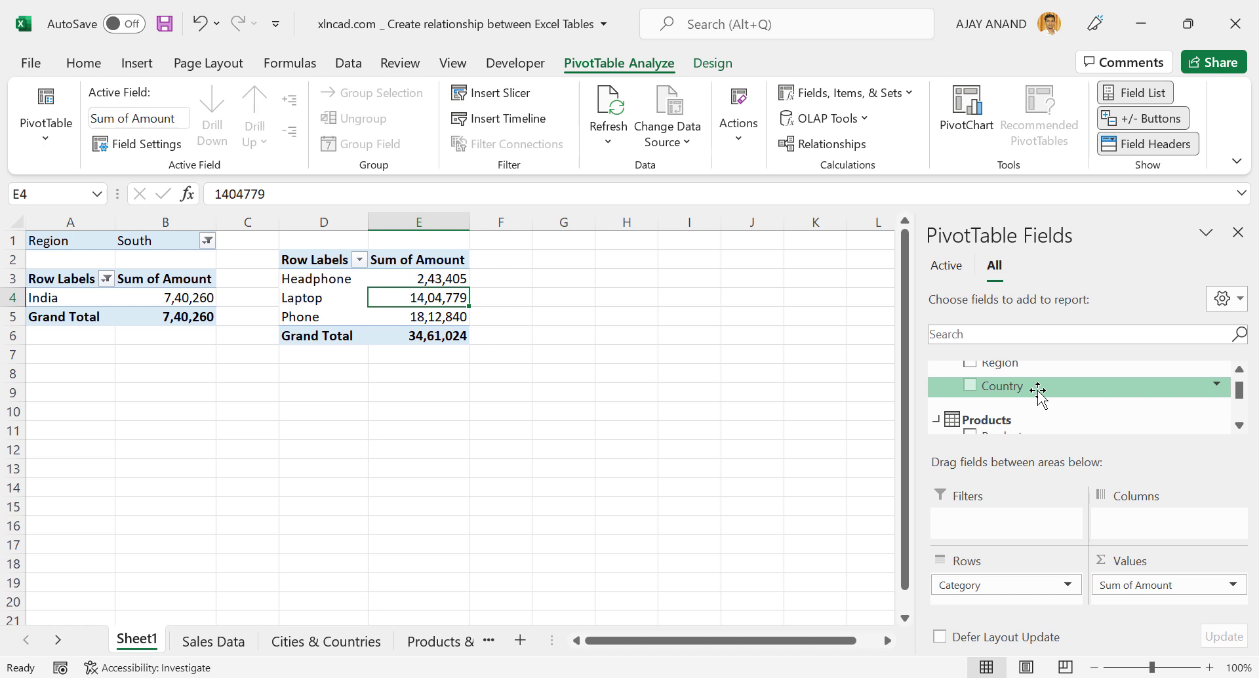
left_click_drag(1038, 390, 1017, 534)
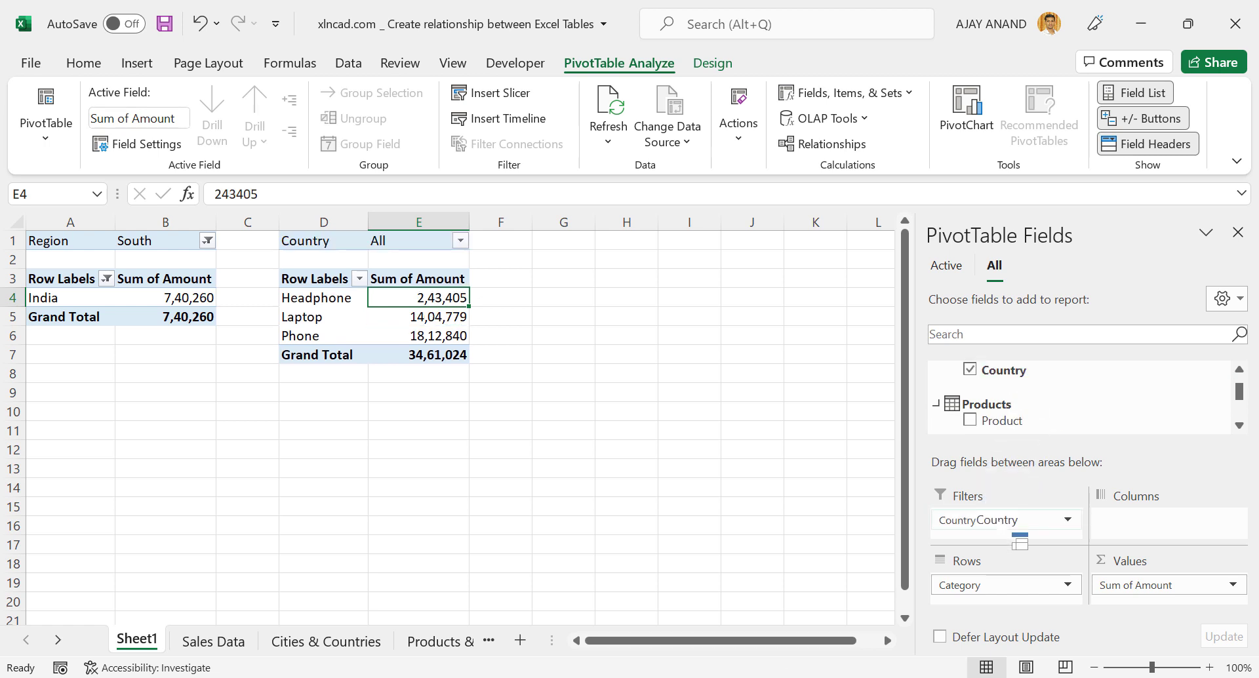
left_click(459, 240)
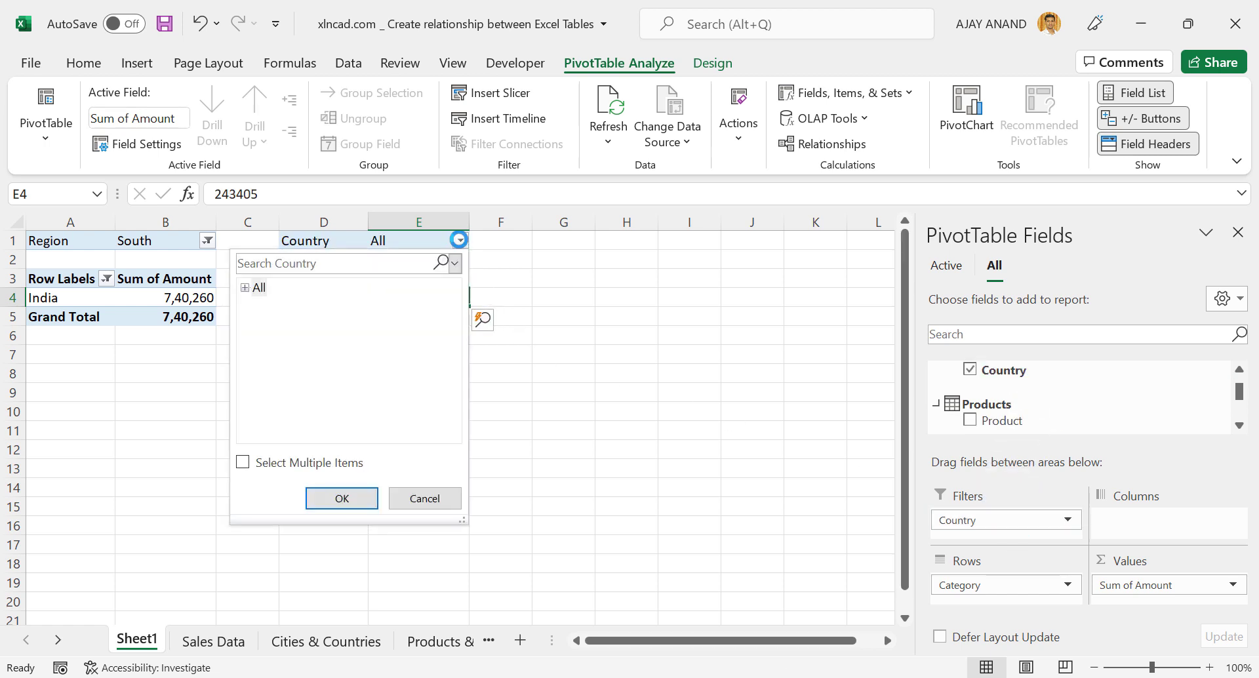
left_click(243, 463)
left_click(245, 288)
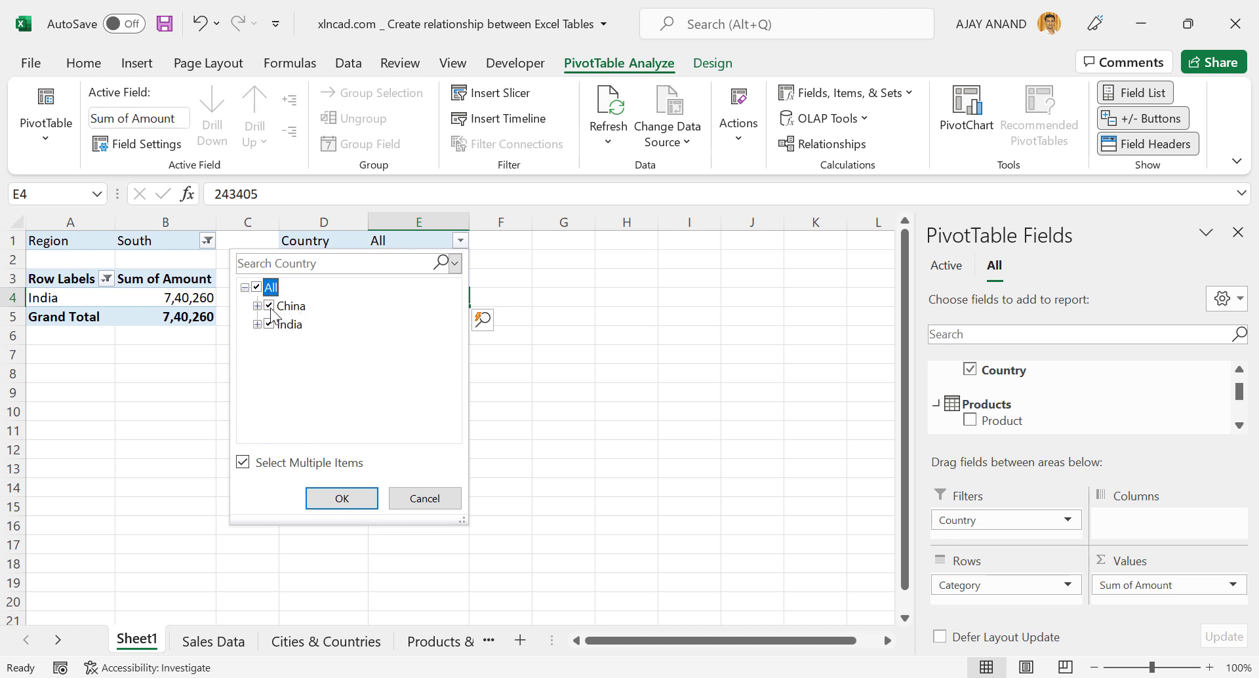
left_click(270, 306)
left_click(353, 500)
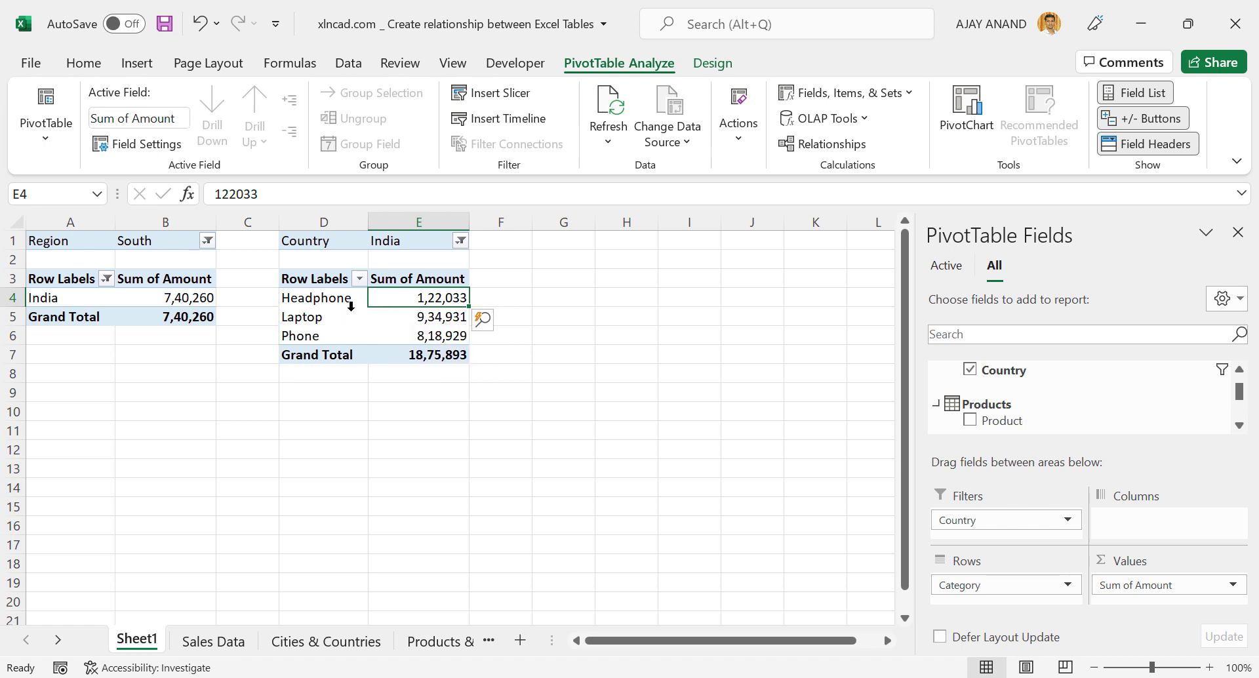
Step: Filter the category rows to Laptop only, leaving a total of 9,34,931
left_click(360, 278)
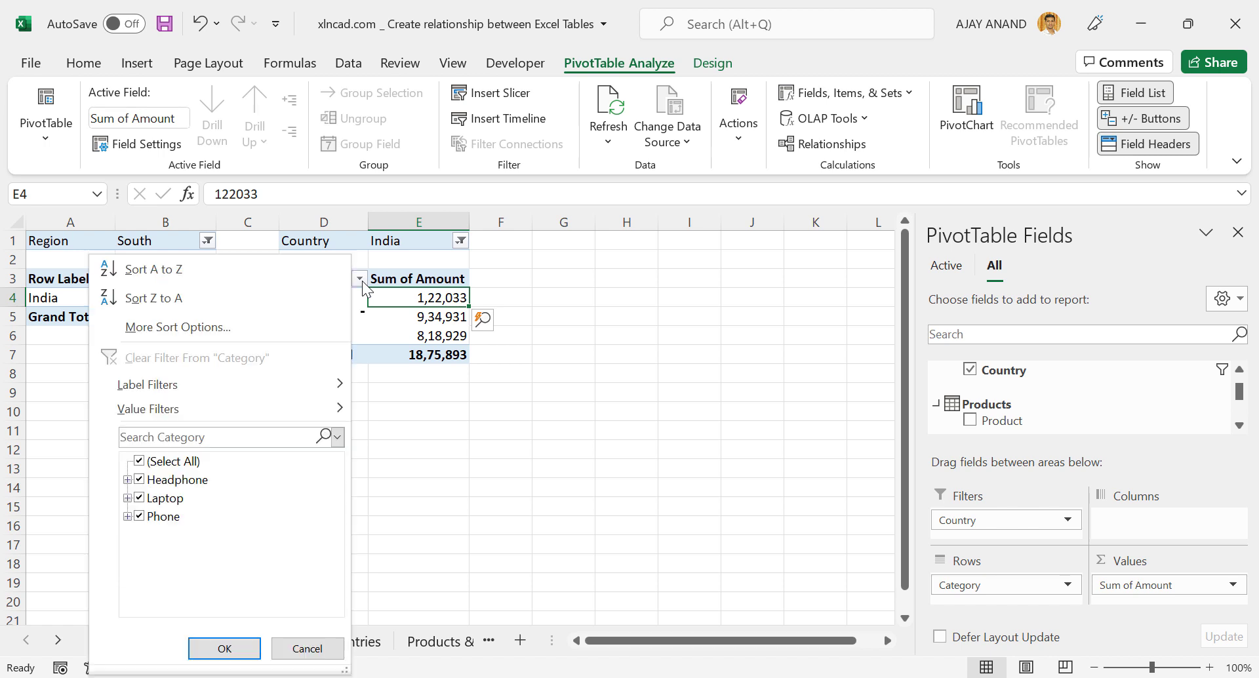
left_click(140, 479)
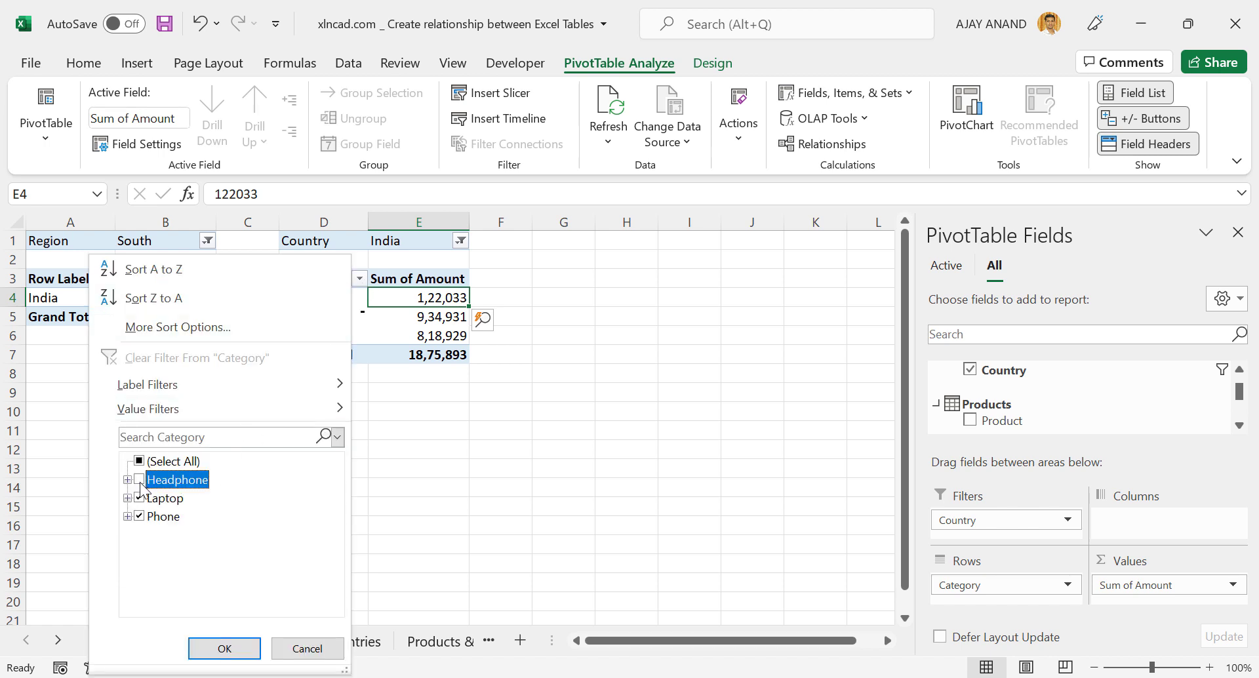
left_click(140, 517)
left_click(224, 648)
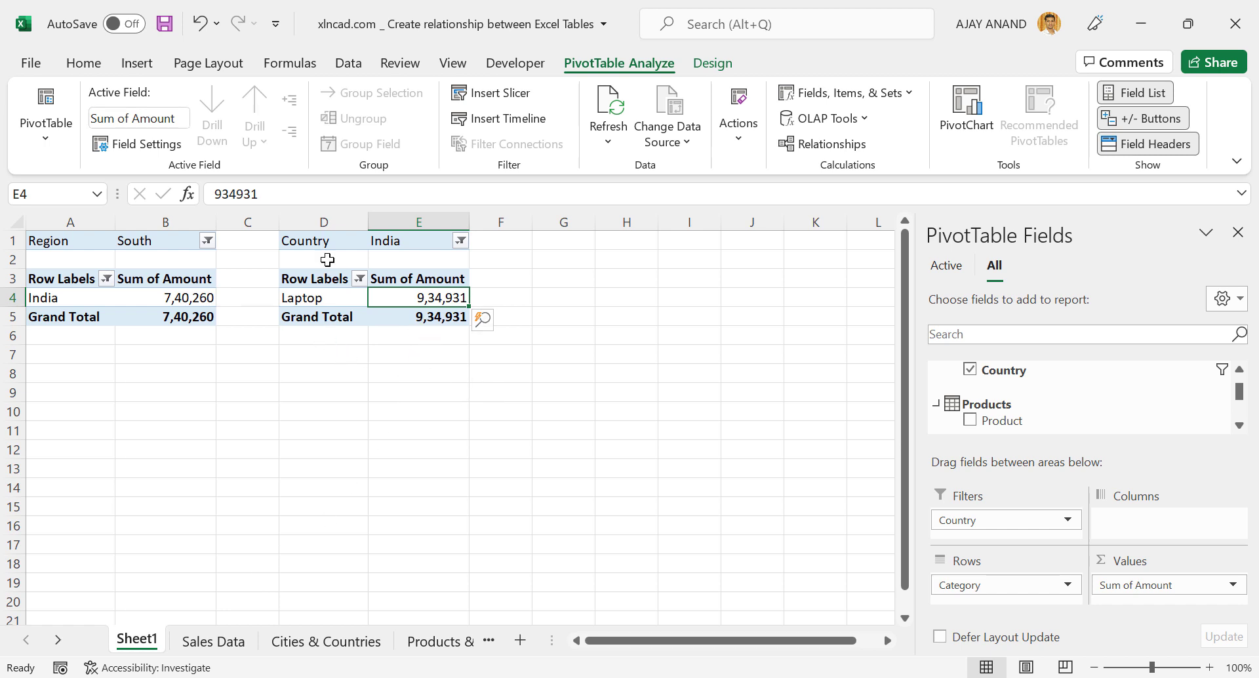
Step: Apply Light Blue Pivot Style Medium 6 to the India laptop PivotTable
left_click(704, 61)
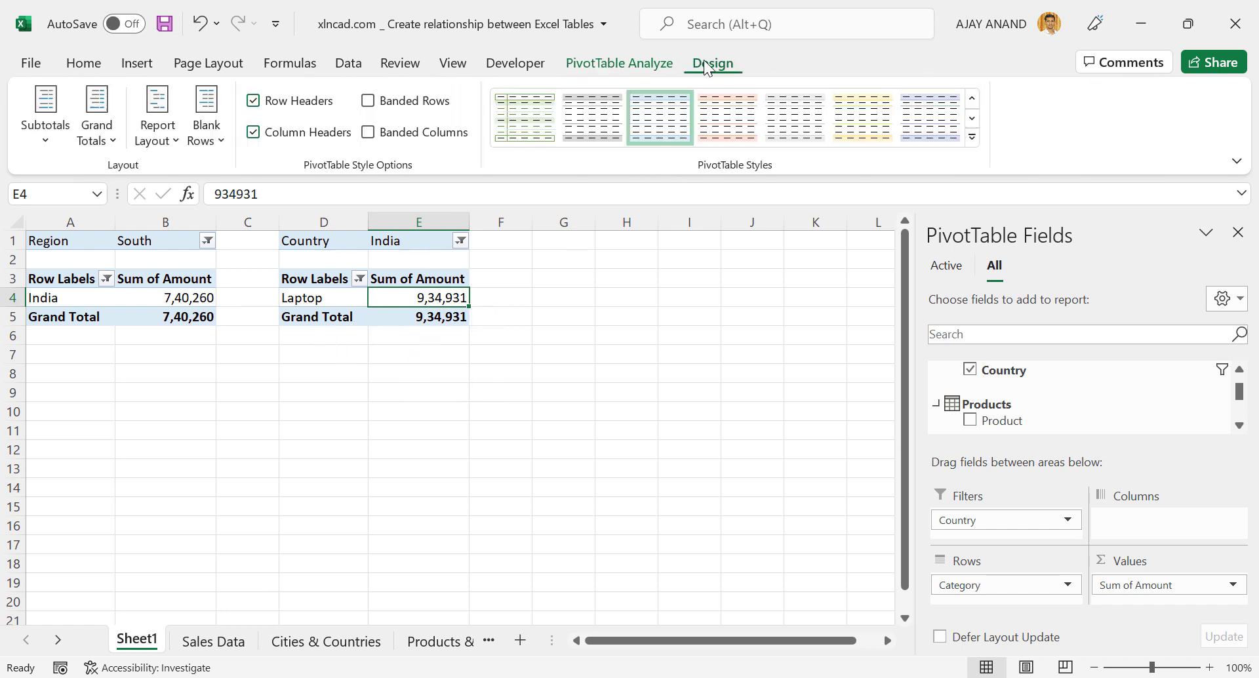
left_click(972, 137)
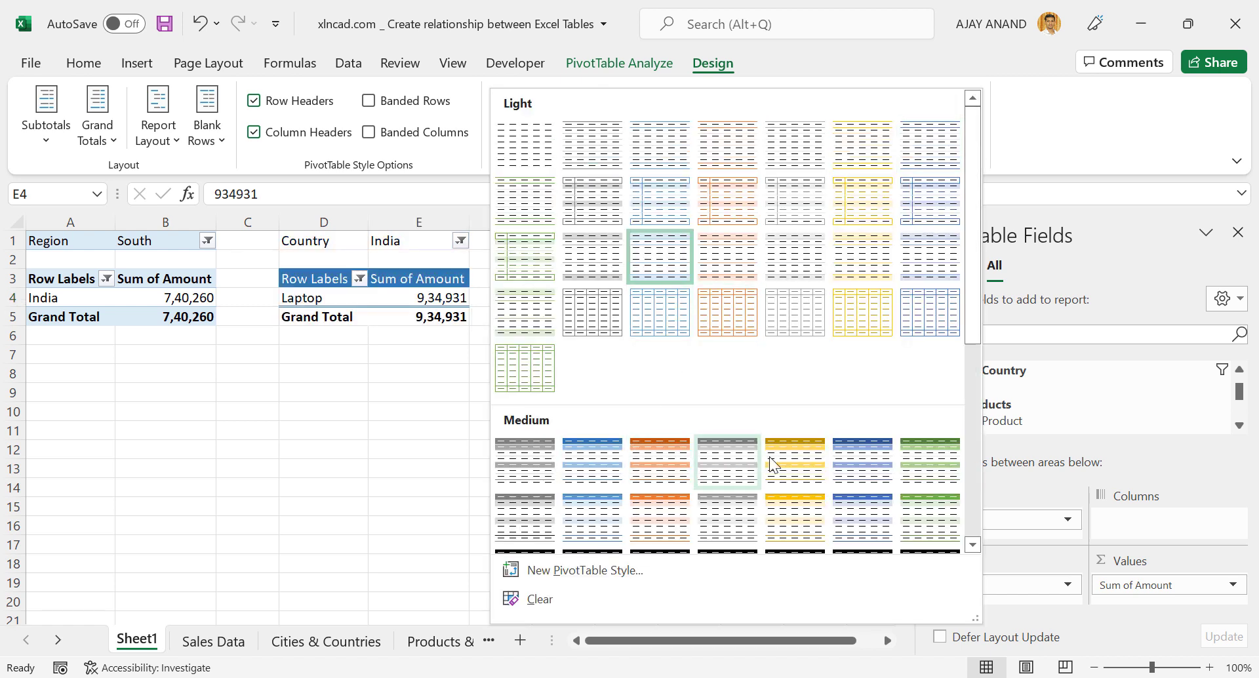
left_click(863, 462)
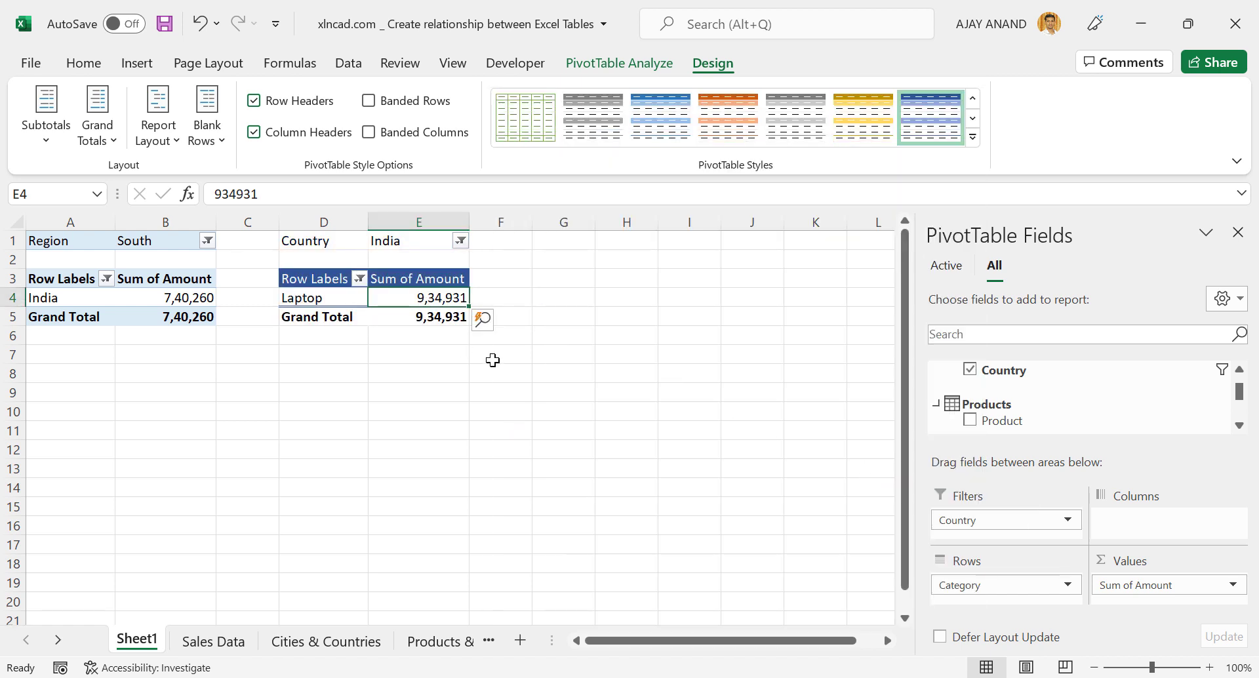
Step: Check the Sales Data sheet, then return to Sheet1 and select cell G3
left_click(212, 641)
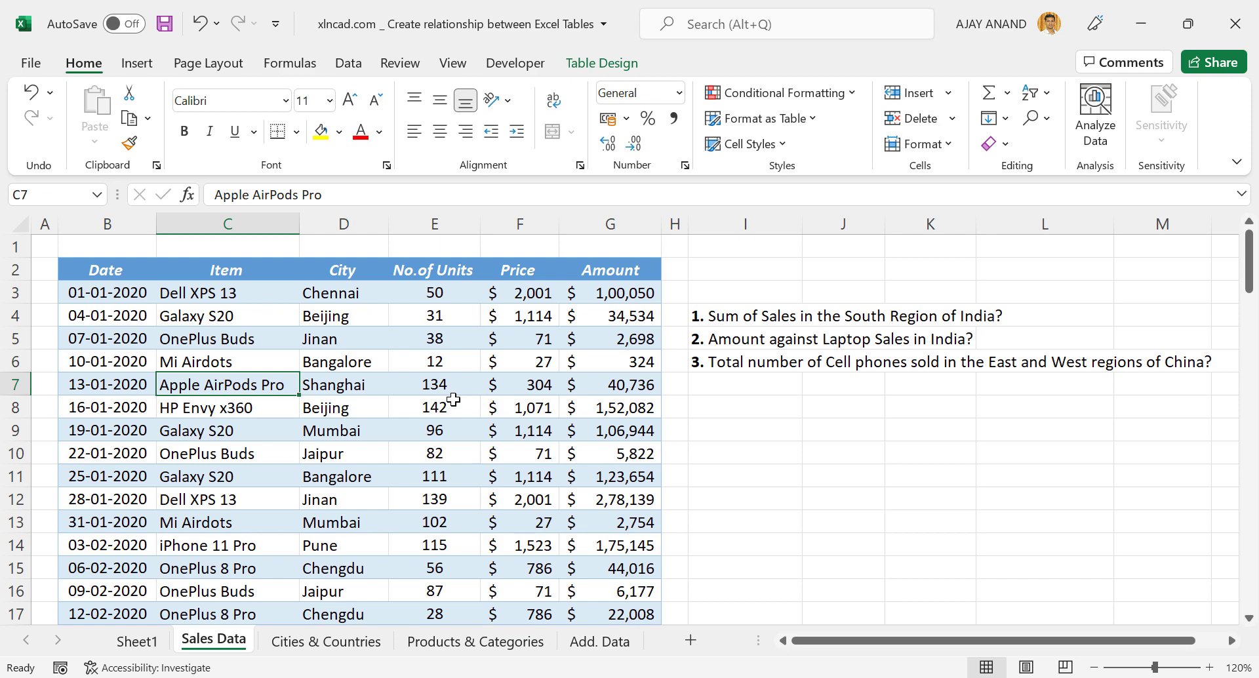
left_click(136, 641)
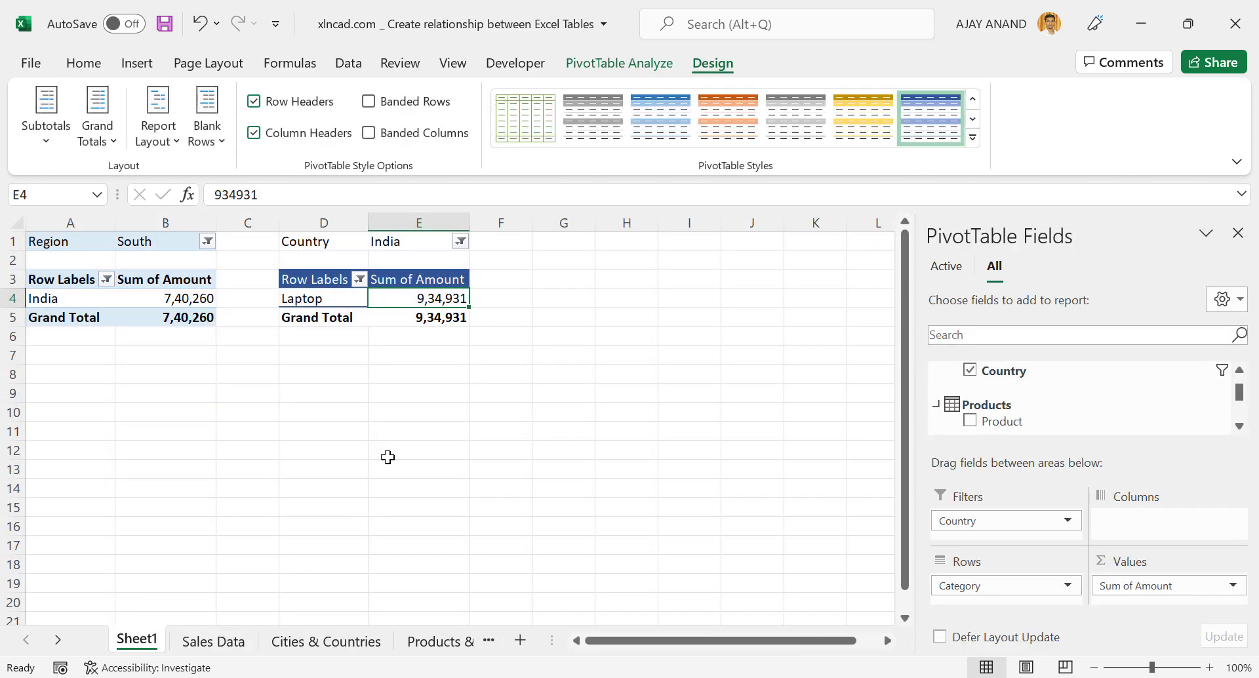
left_click(562, 278)
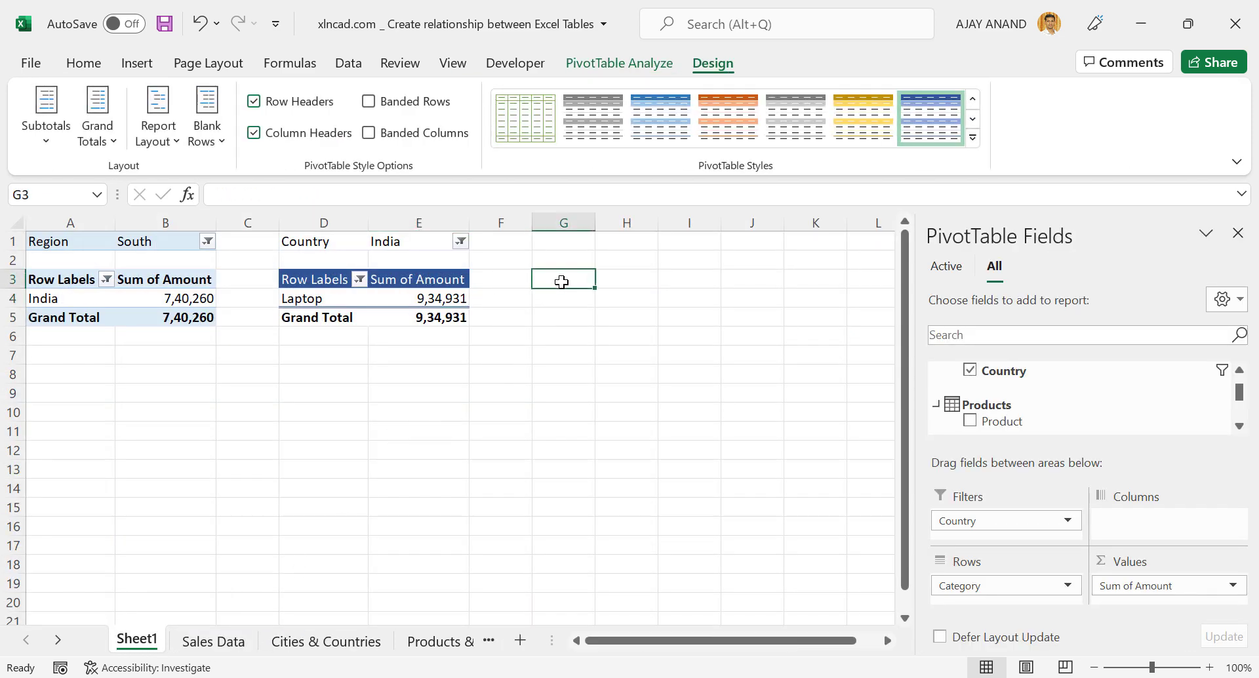
Step: Insert a third PivotTable from the Data Model at G3 on Sheet1
left_click(151, 71)
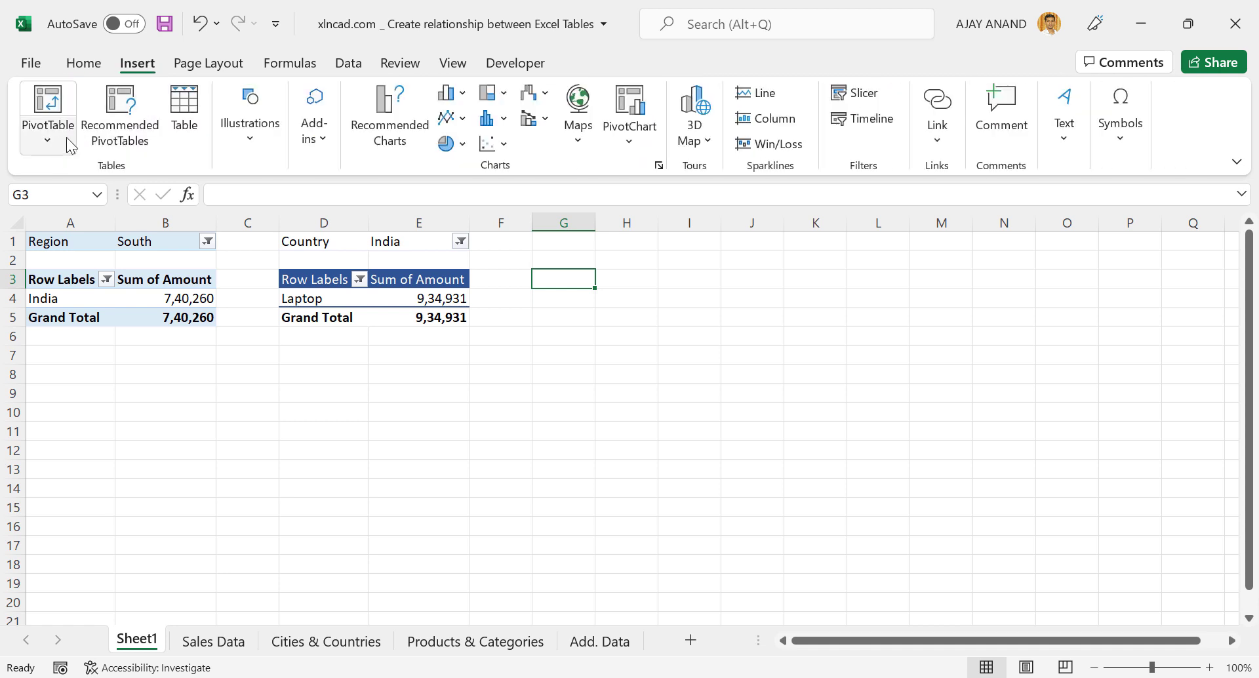
left_click(47, 139)
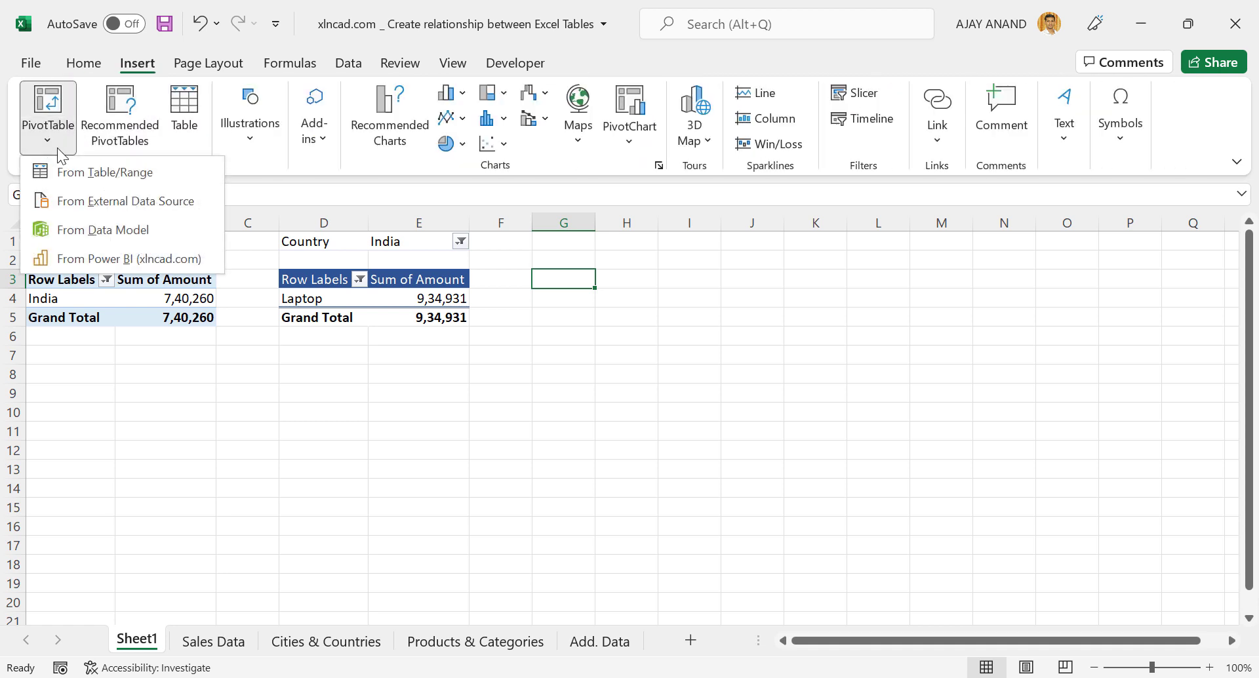
left_click(144, 230)
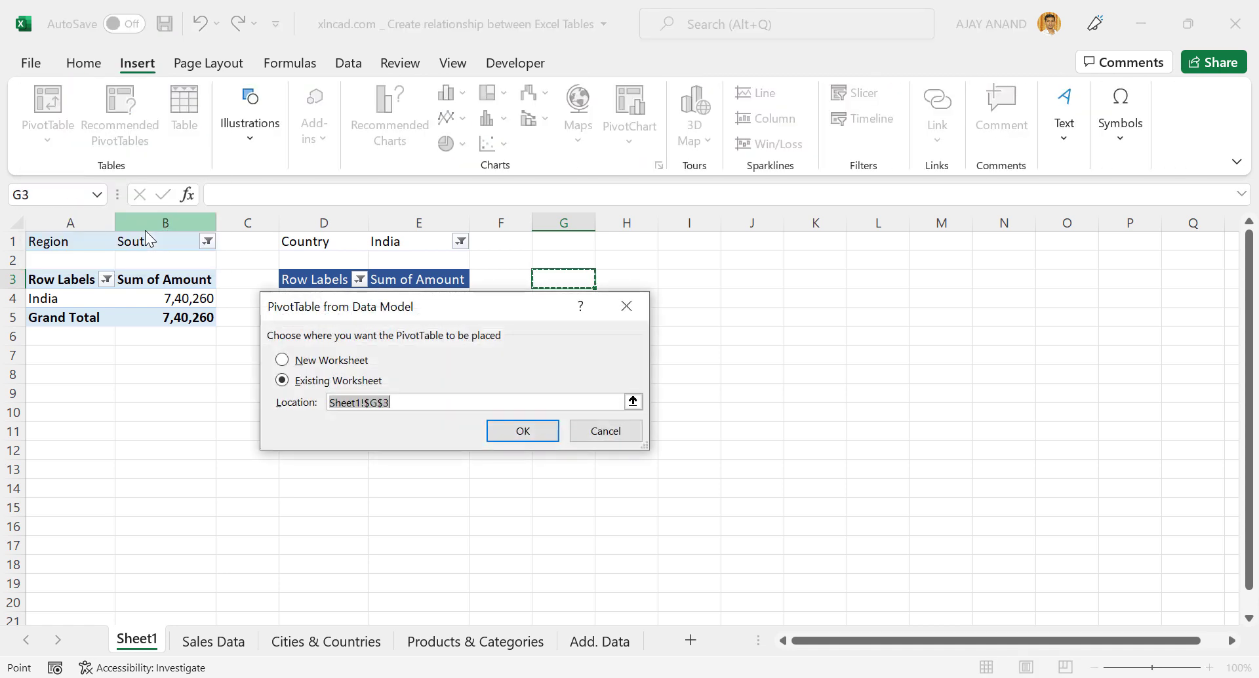
left_click(501, 437)
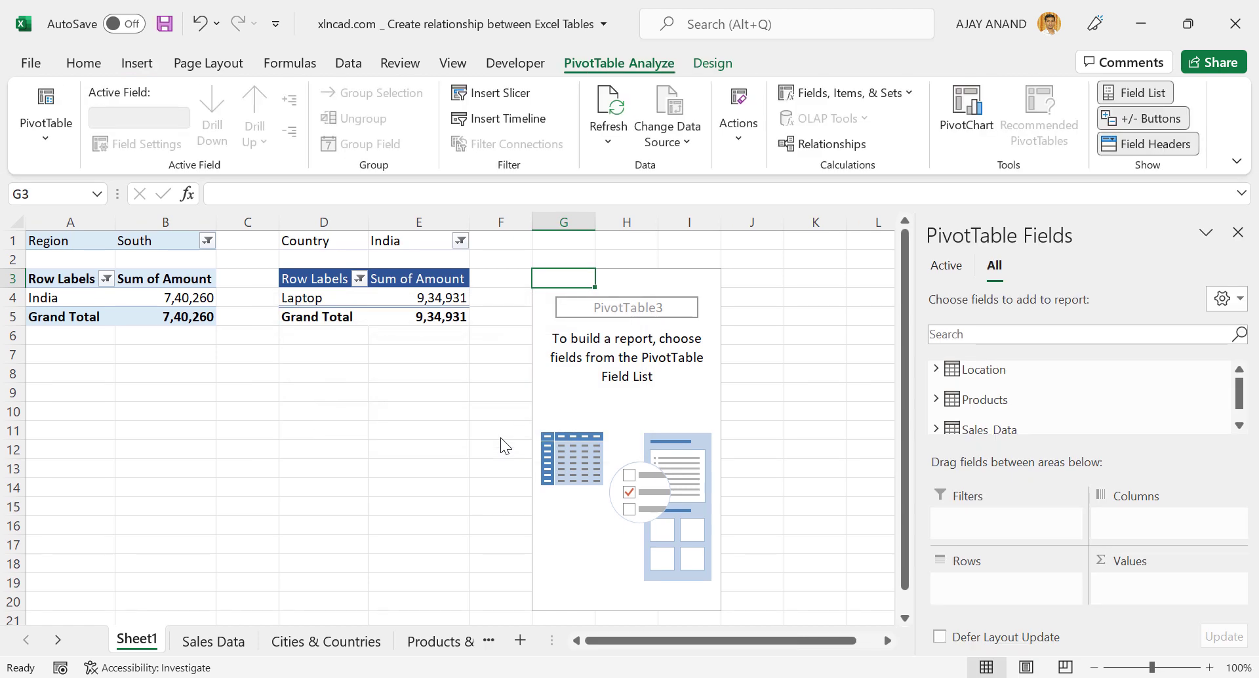
Step: Put Category in Rows and sum No.of Units in Values
left_click(937, 401)
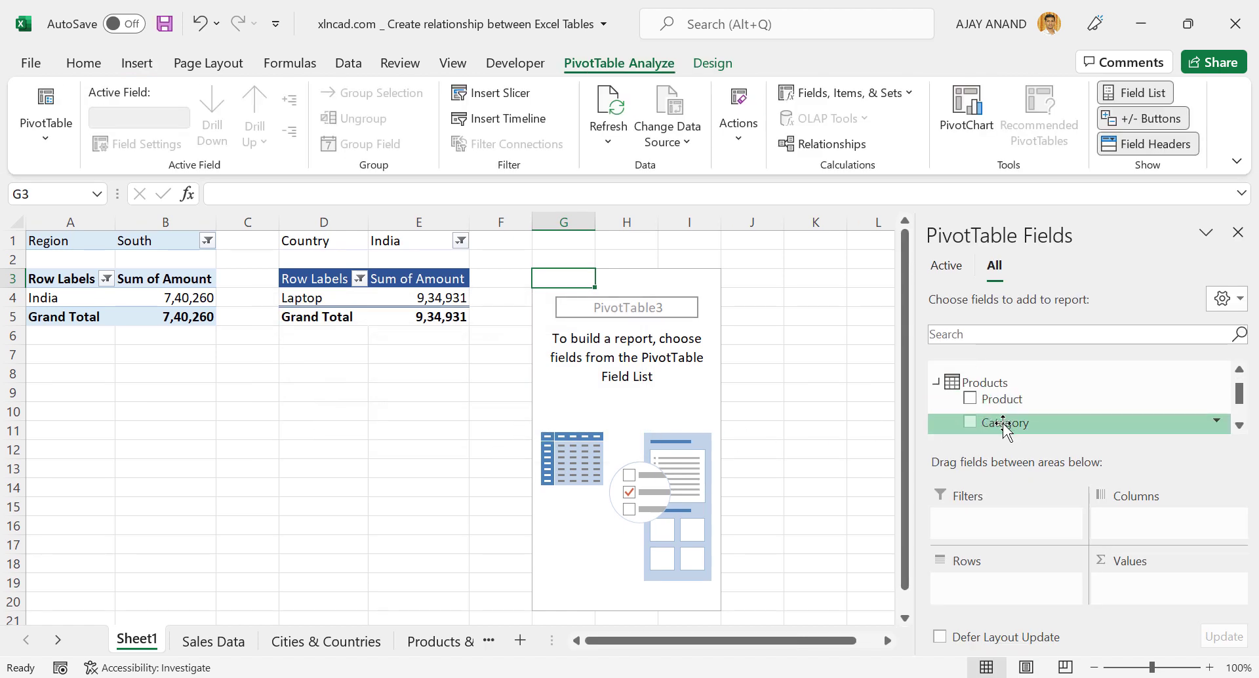
left_click_drag(1003, 422, 977, 585)
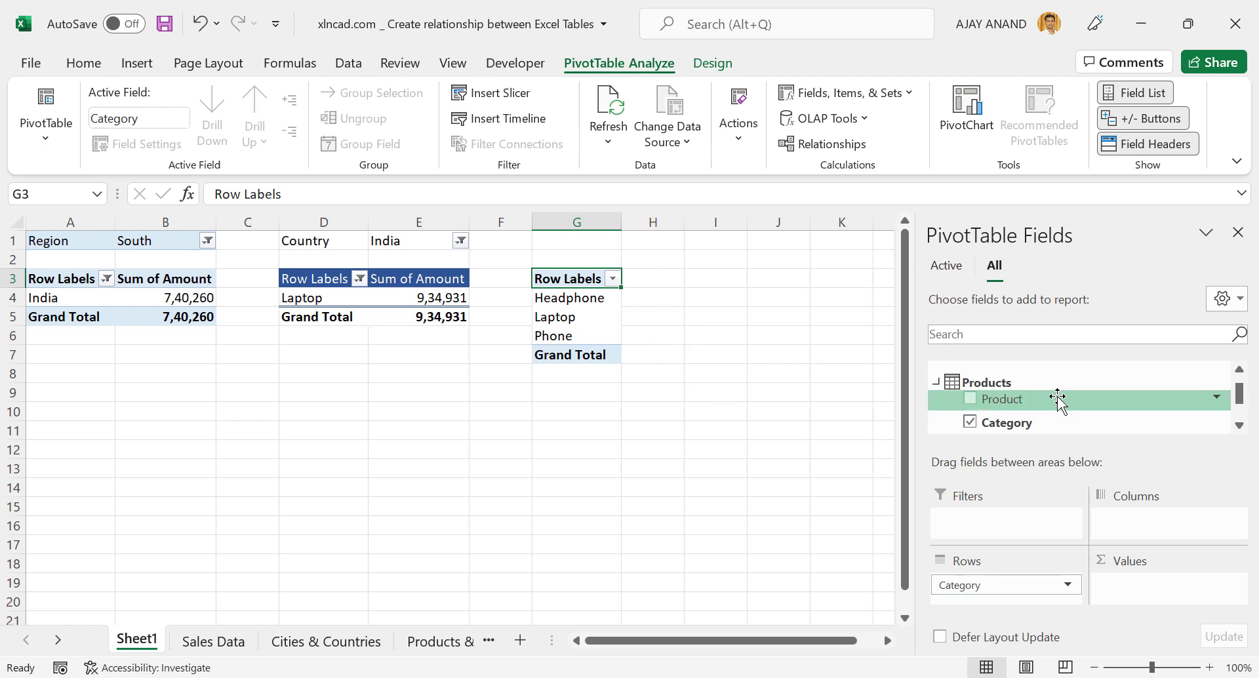
scroll(1057, 397, "down", 2)
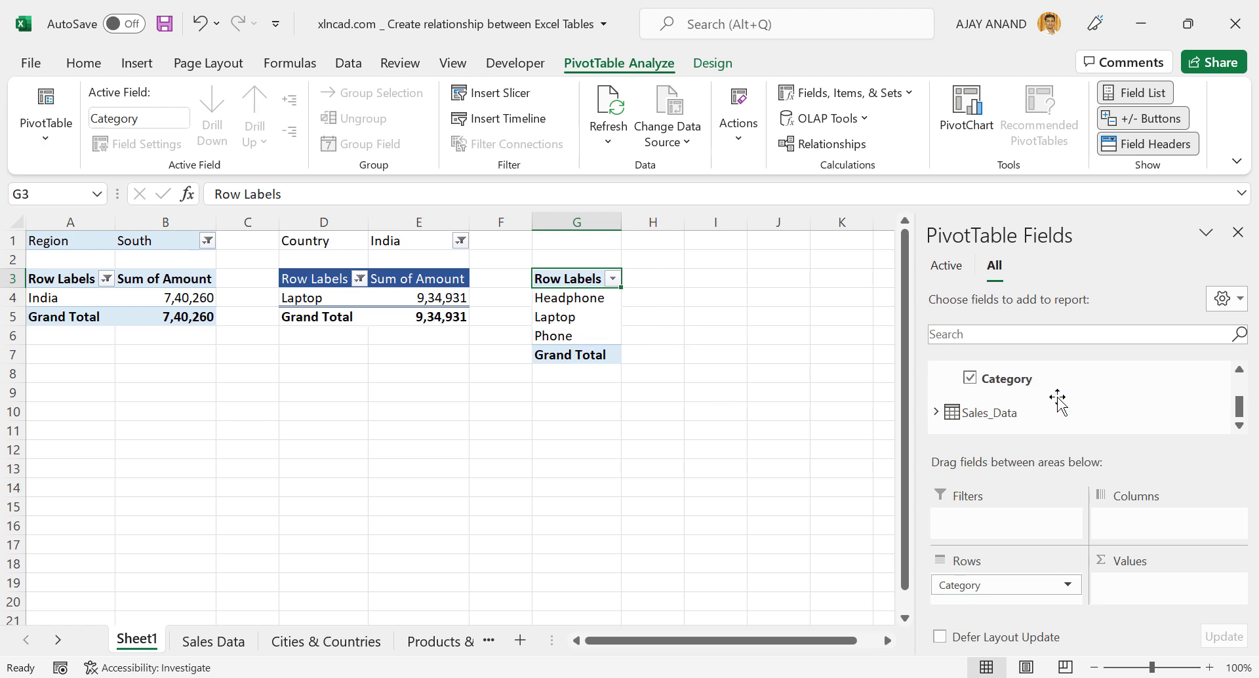
left_click(937, 410)
scroll(1063, 402, "down", 2)
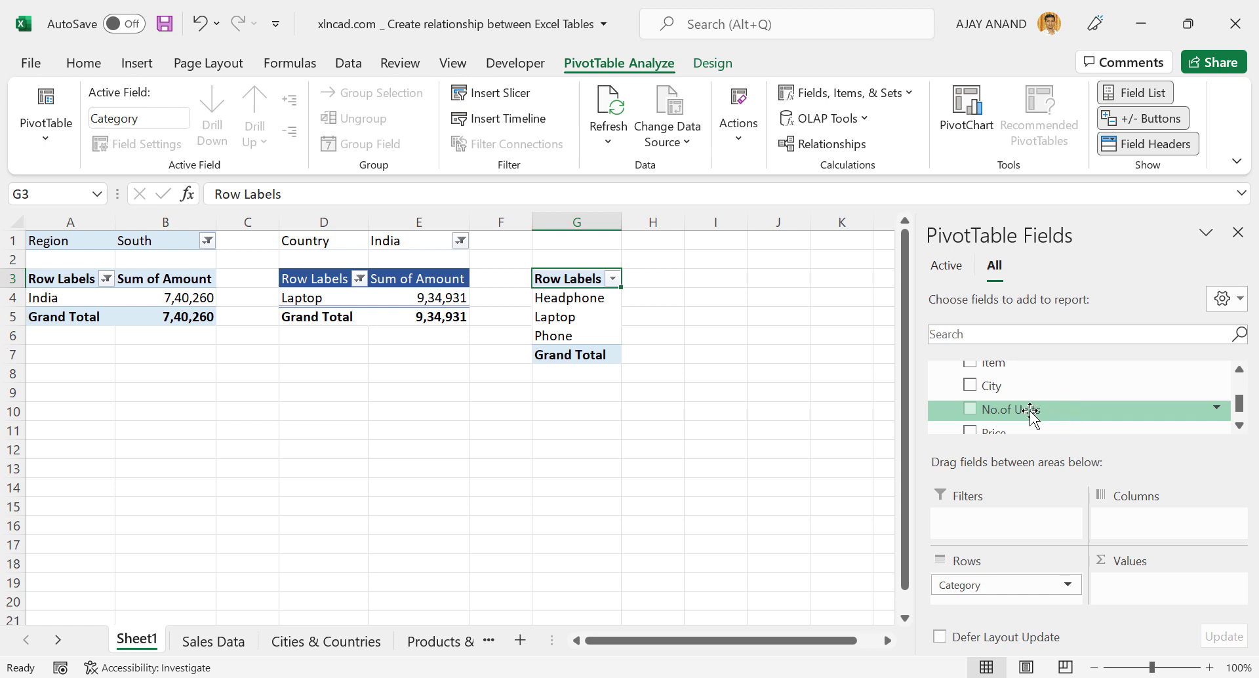
left_click_drag(1029, 410, 1148, 606)
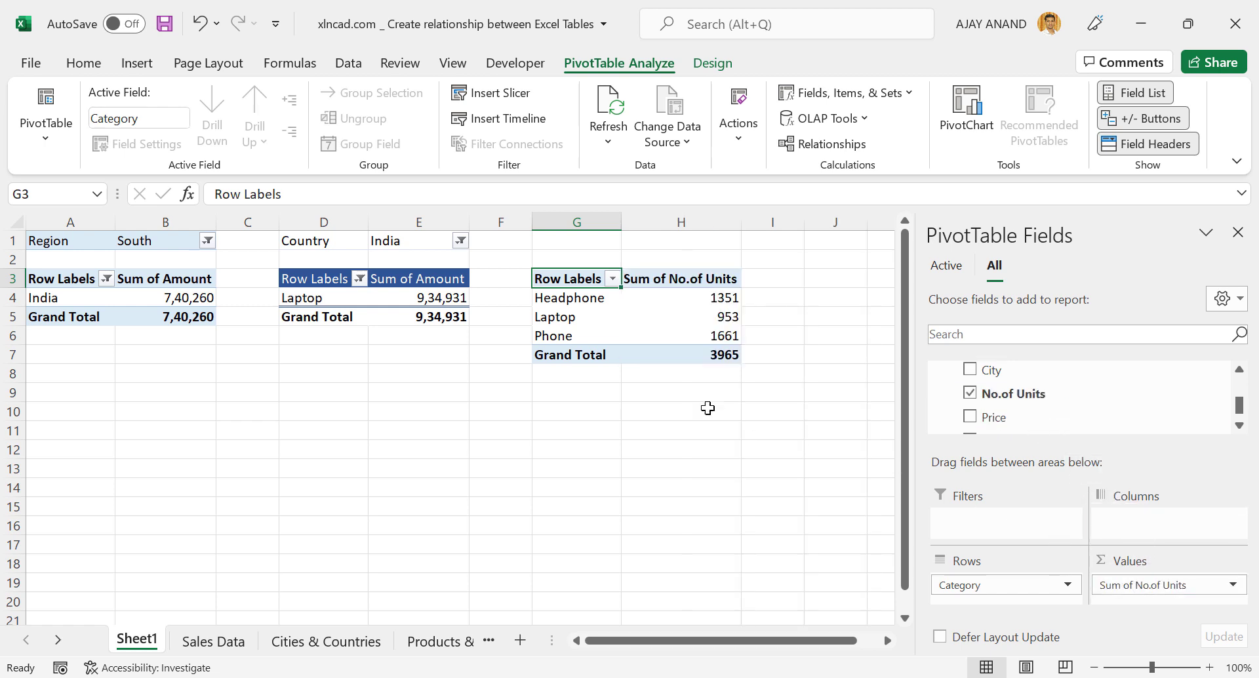
Step: Add Country and Region as report filters and enlarge the areas section
scroll(936, 400, "up", 3)
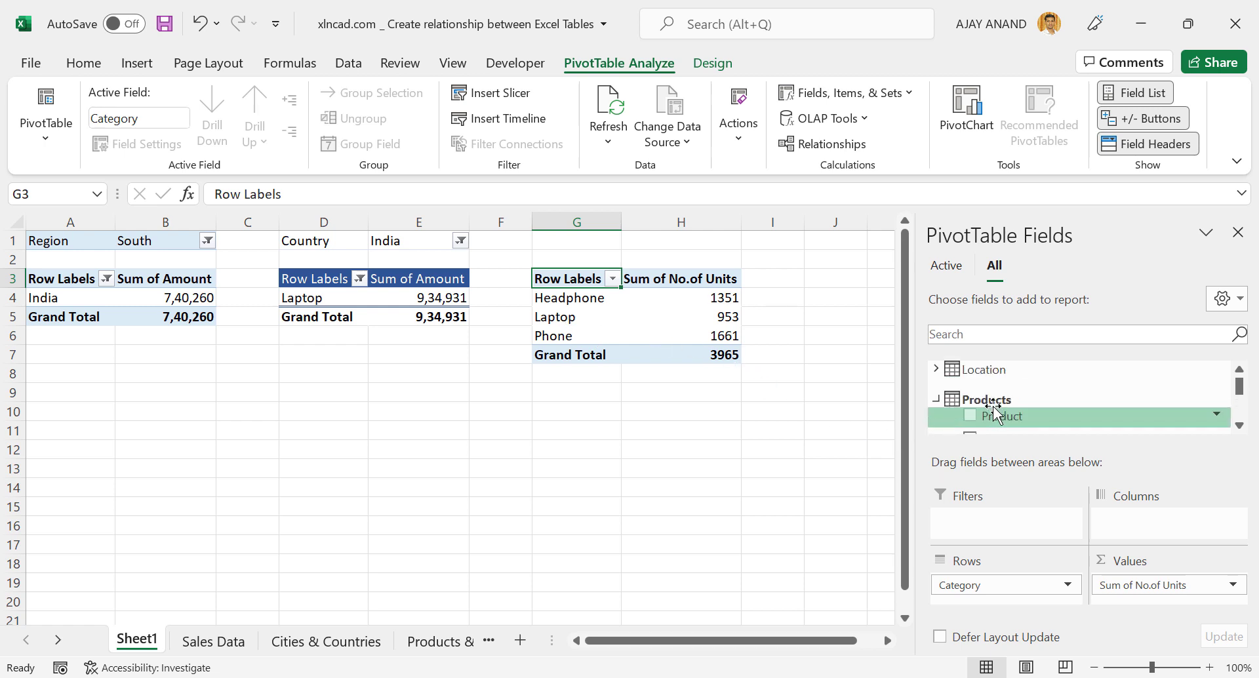
left_click(935, 369)
scroll(1042, 394, "down", 1)
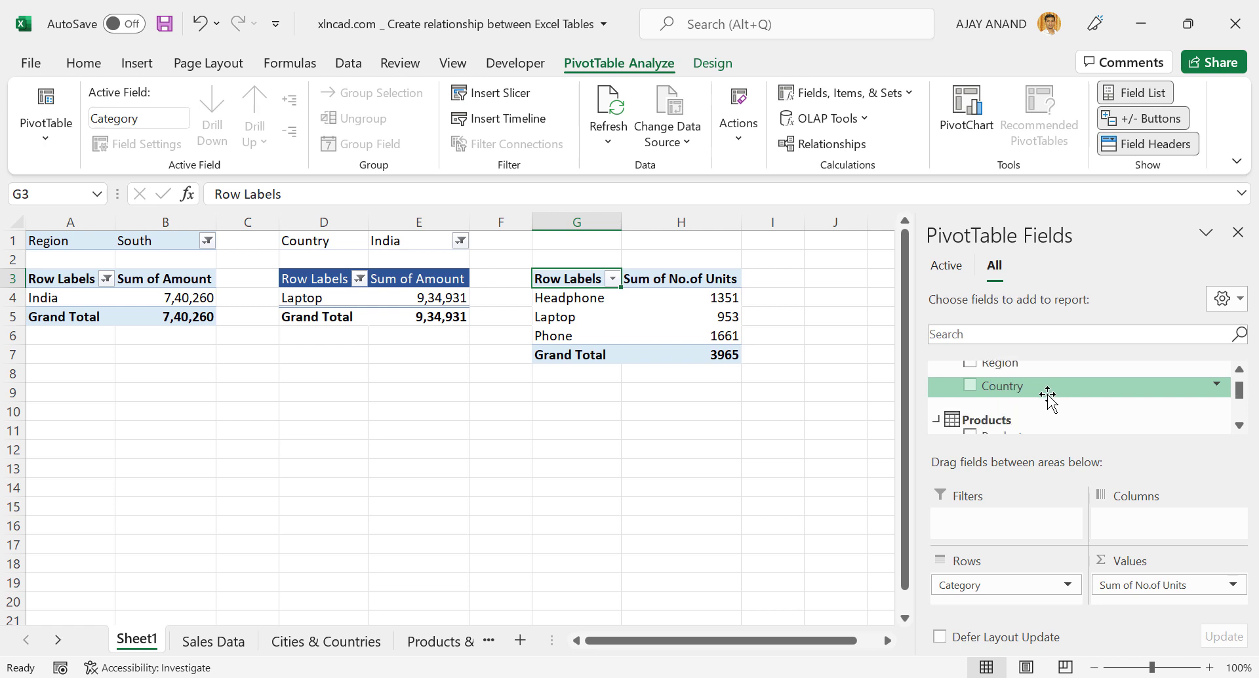
left_click_drag(1039, 388, 1007, 521)
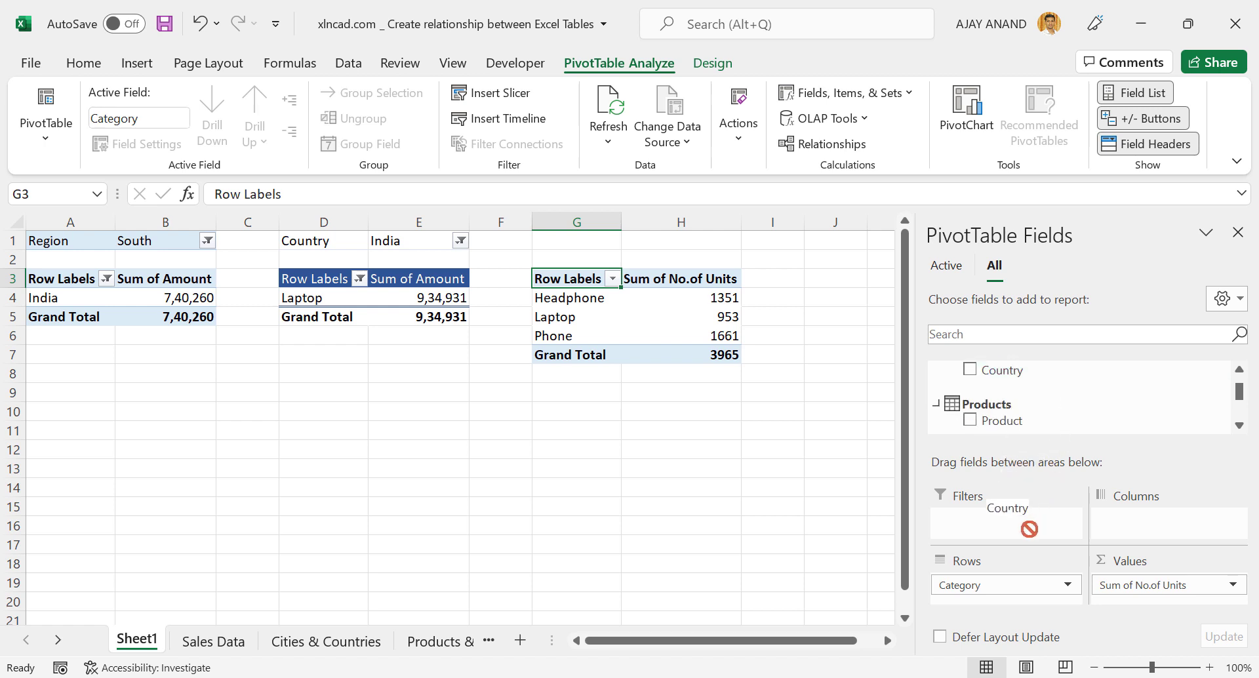
scroll(1023, 406, "up", 1)
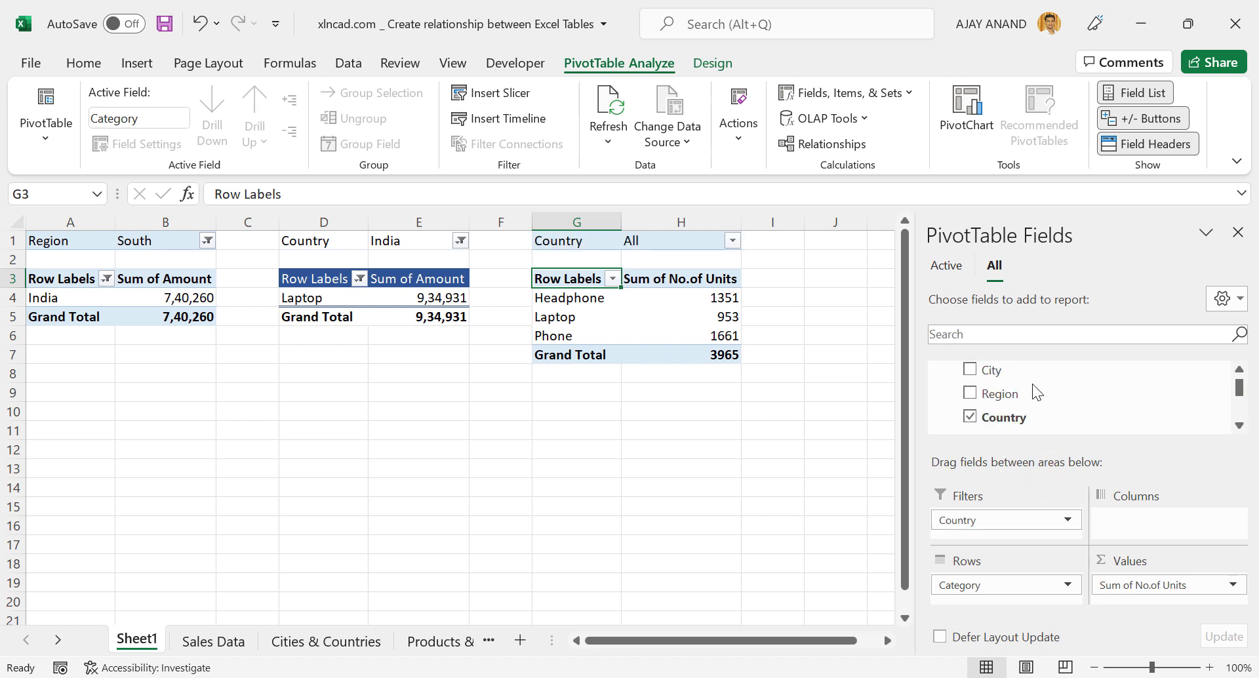
left_click_drag(1032, 394, 1028, 533)
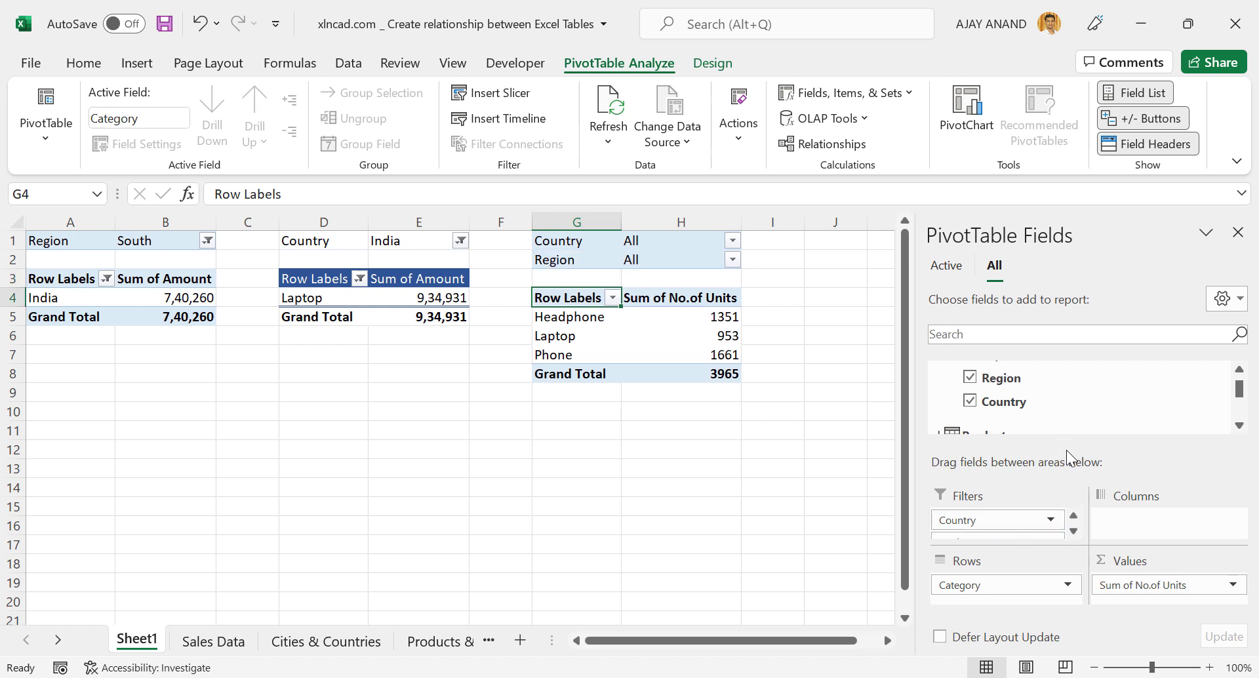
left_click_drag(1067, 457, 1072, 418)
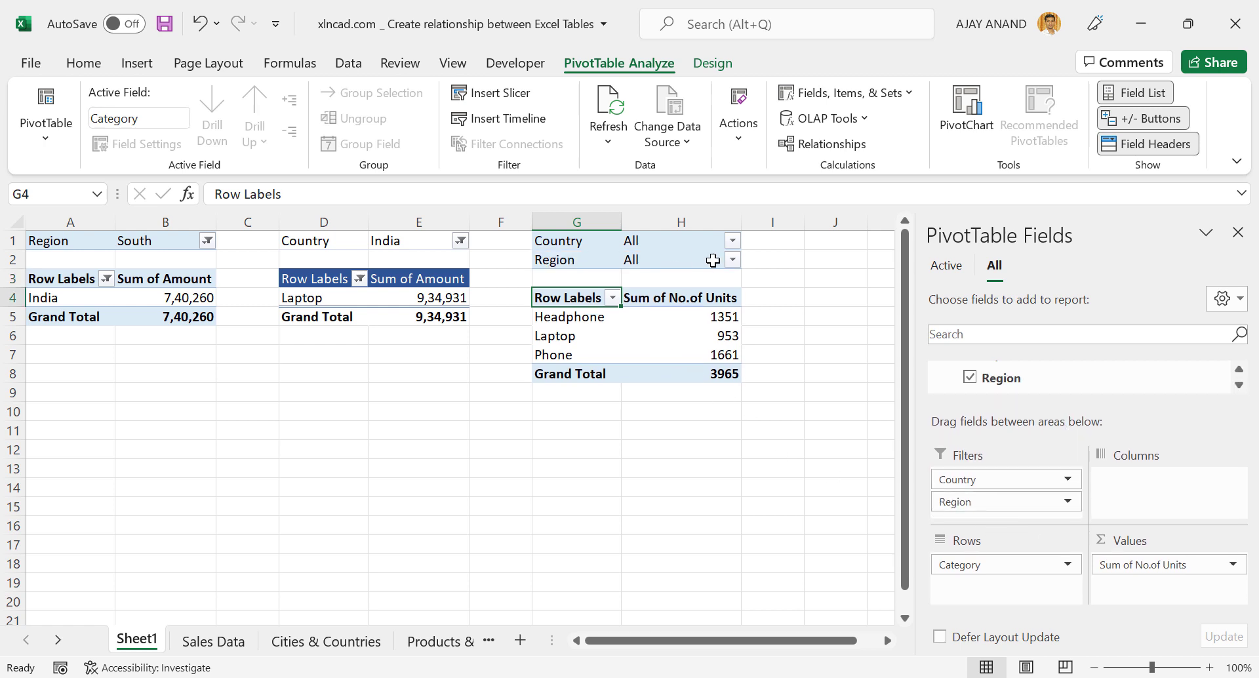
Step: Filter the Country field to China only by excluding India
left_click(733, 241)
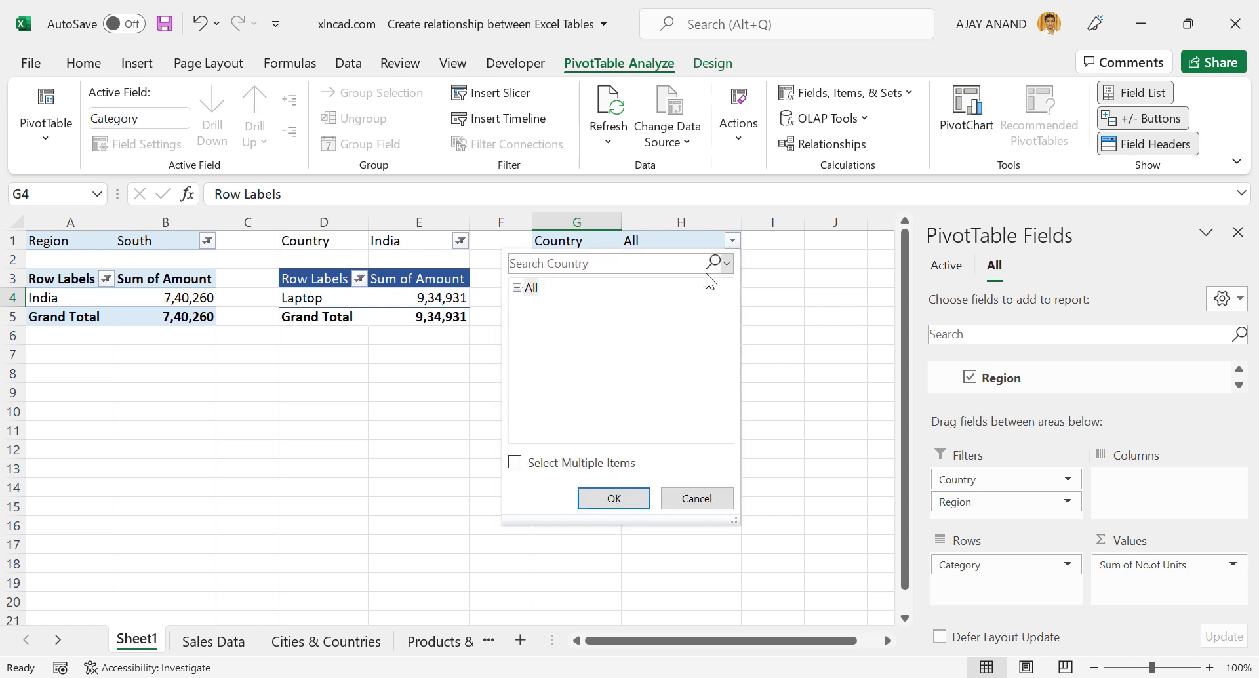
left_click(514, 462)
left_click(517, 288)
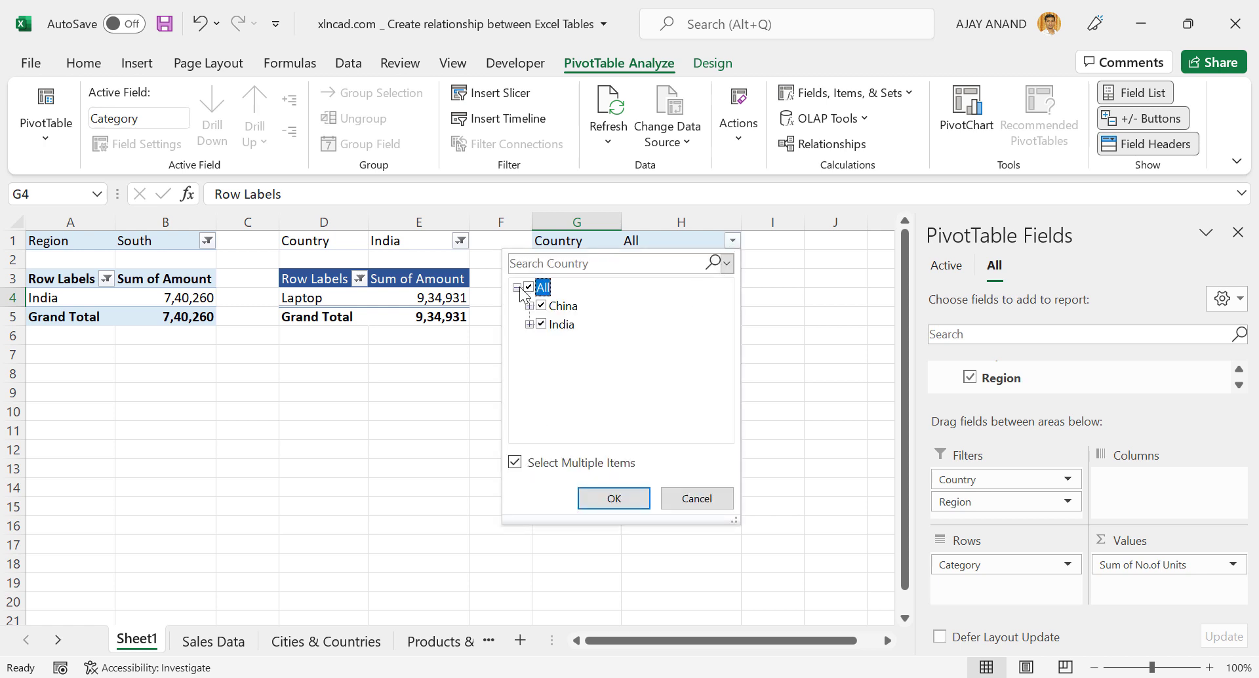
left_click(541, 324)
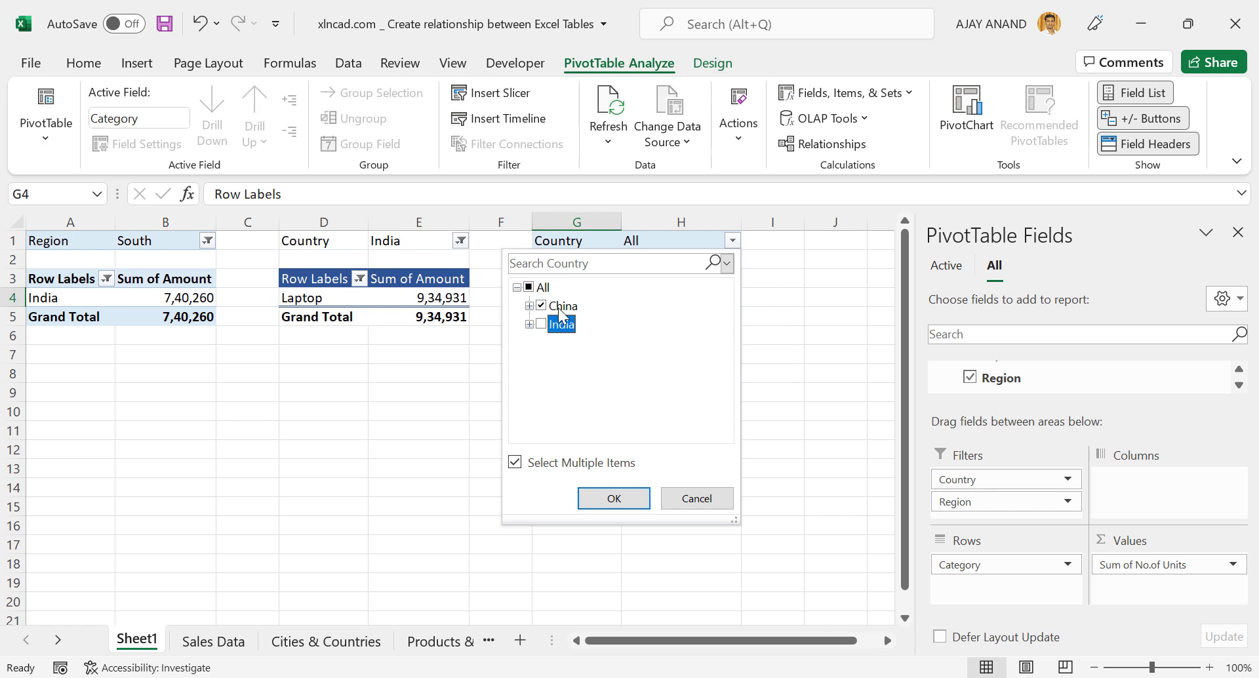
left_click(639, 498)
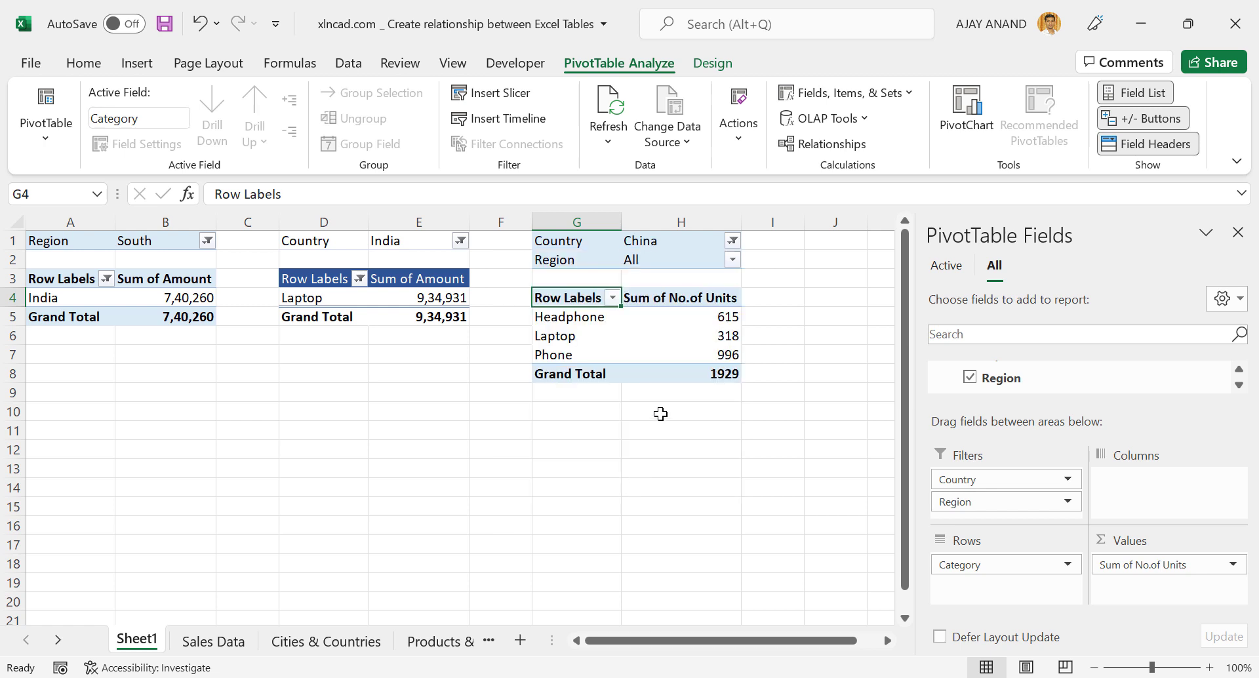
Step: Filter Region to East and West by excluding North and South
left_click(733, 260)
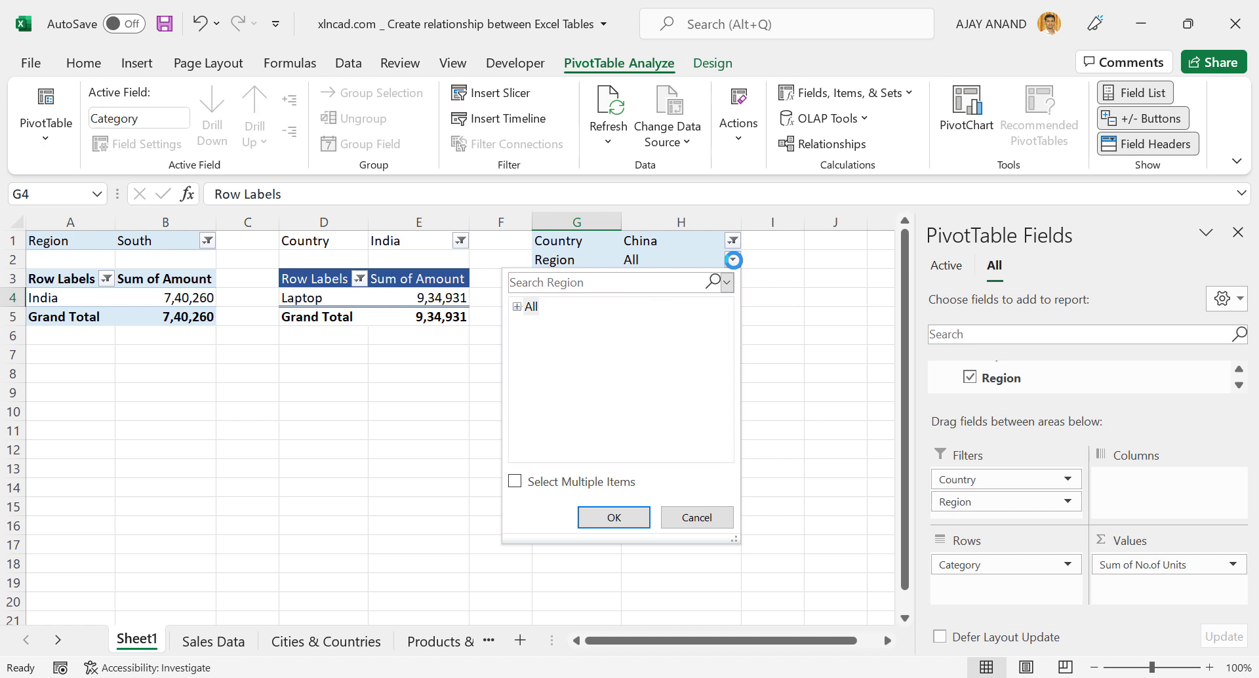
left_click(514, 483)
left_click(517, 306)
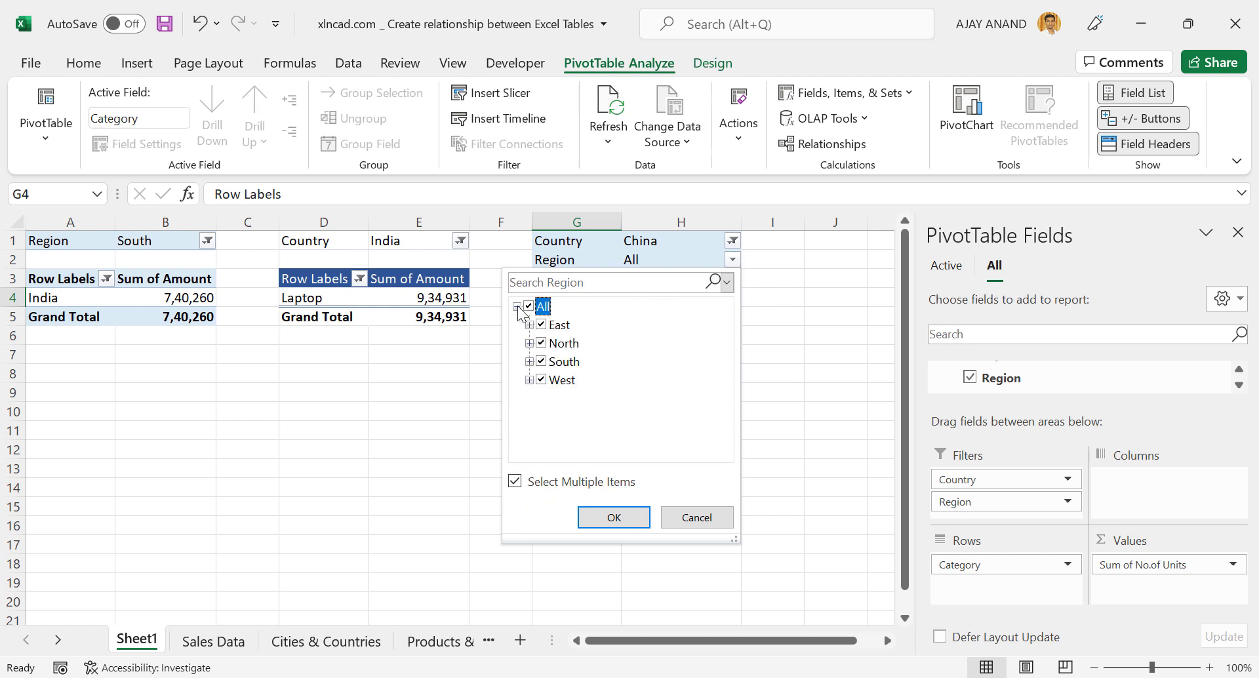
left_click(542, 344)
left_click(542, 363)
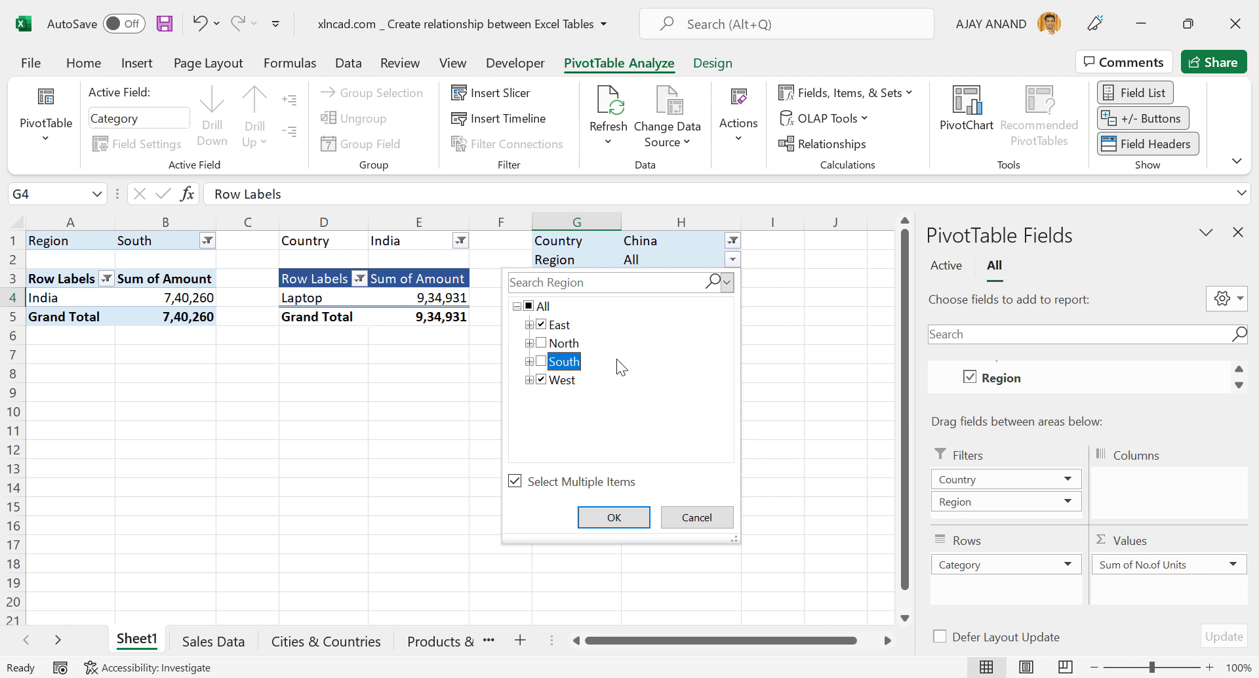
left_click(634, 518)
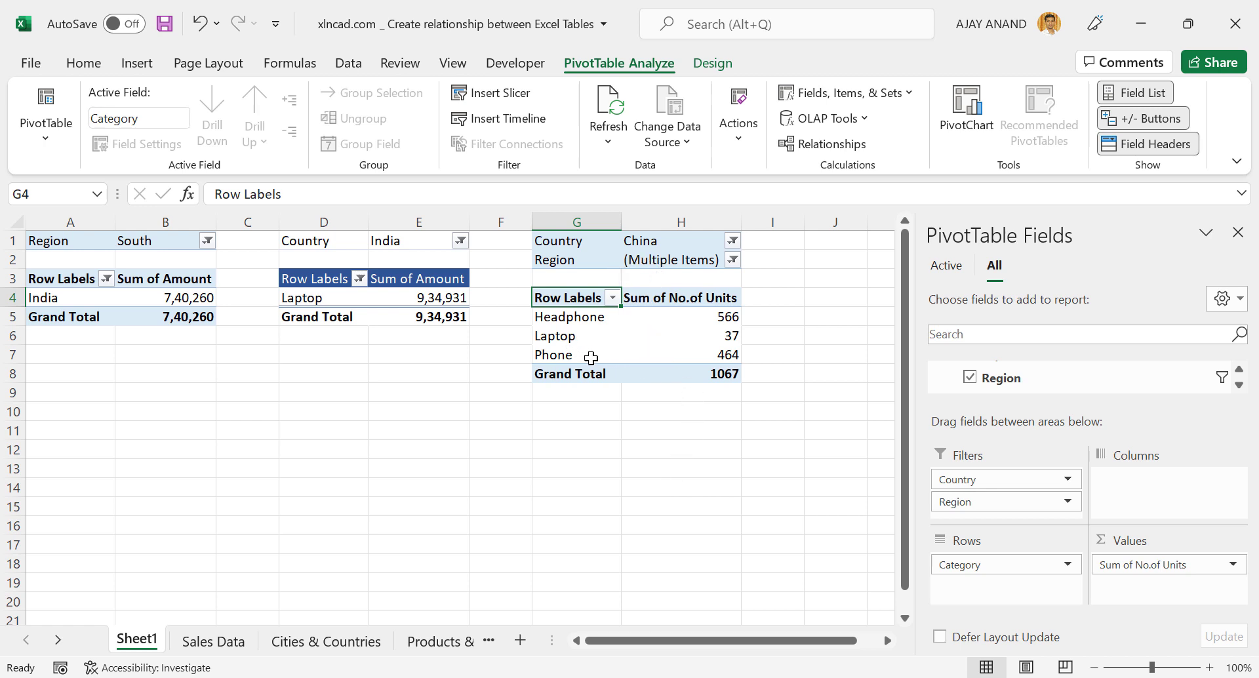
mouse_move(697, 354)
Step: Filter the third pivot to the Phone category (total 464) and apply a light yellow style
left_click(612, 298)
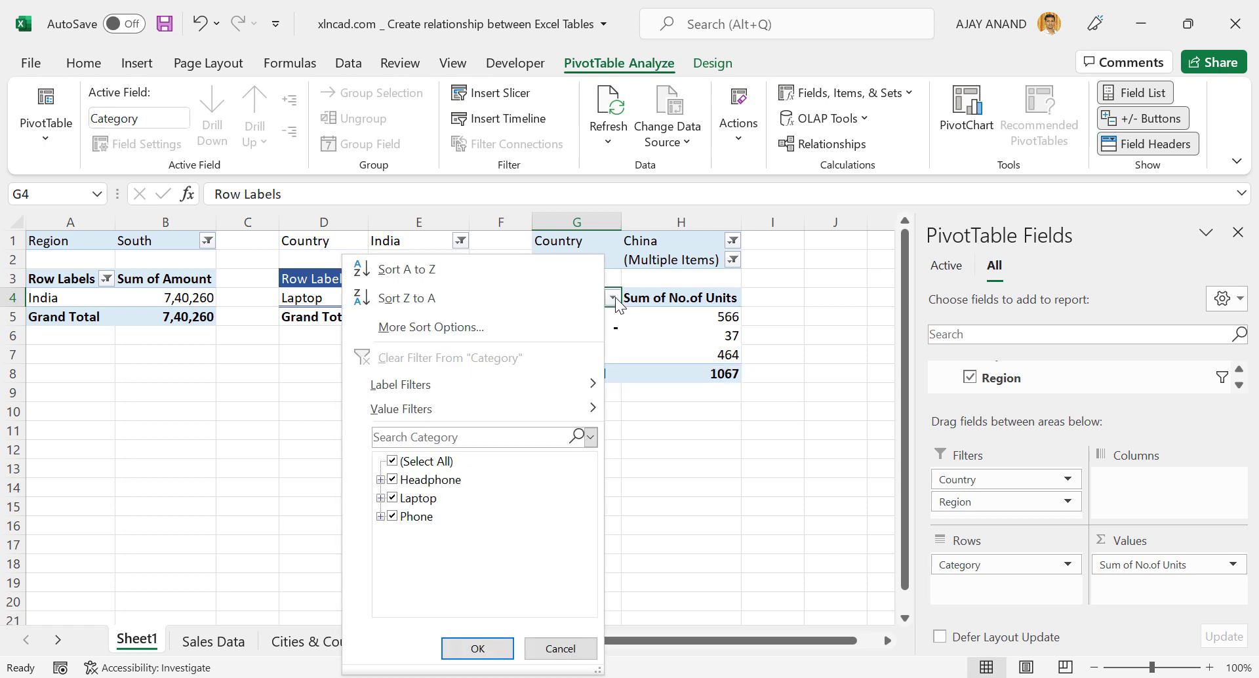
left_click(397, 480)
left_click(393, 497)
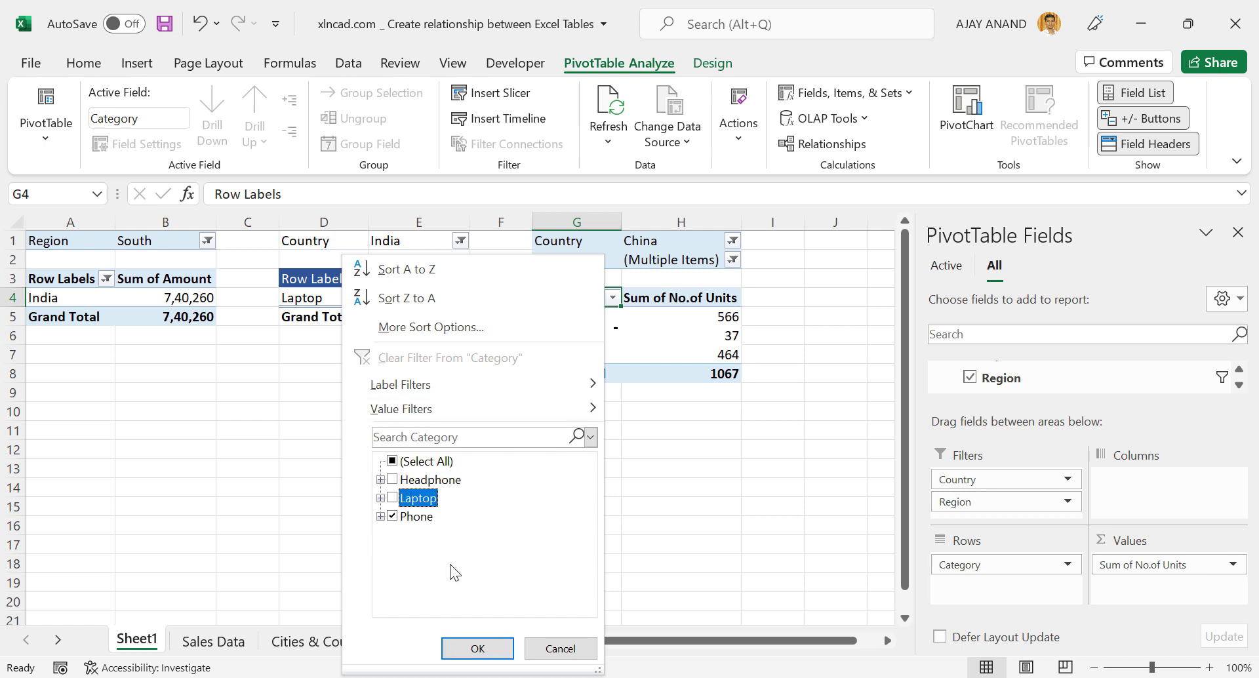
left_click(477, 648)
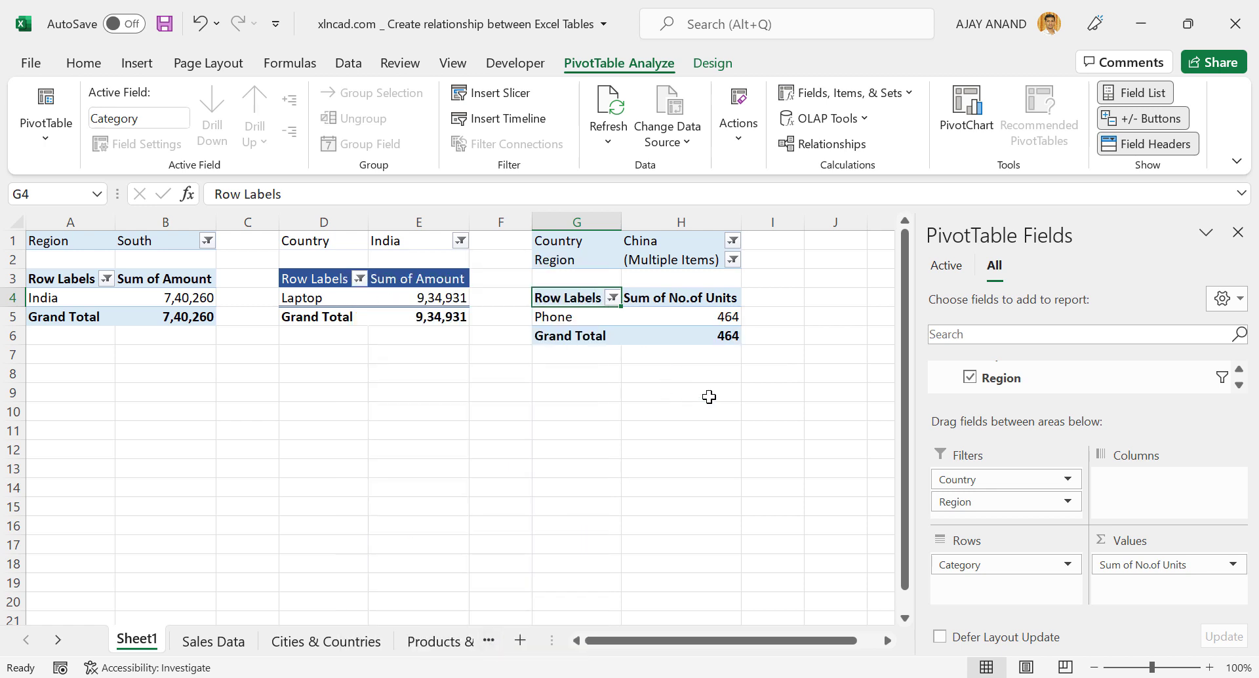
left_click(729, 58)
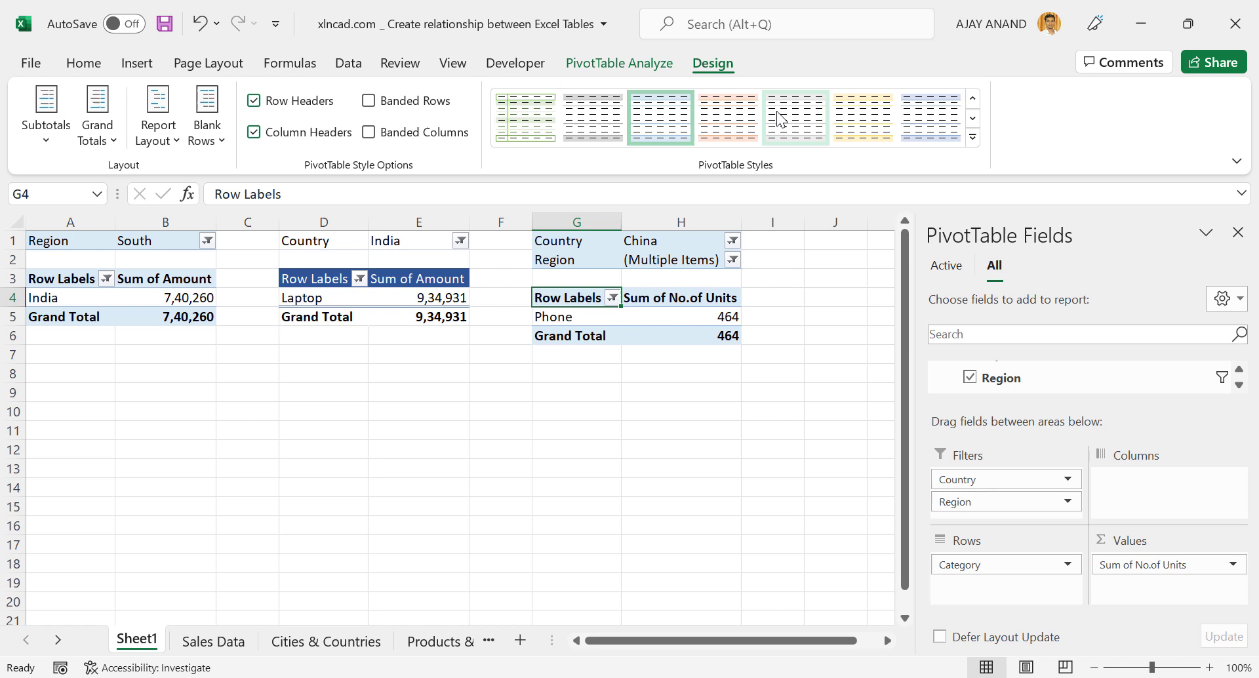
left_click(848, 122)
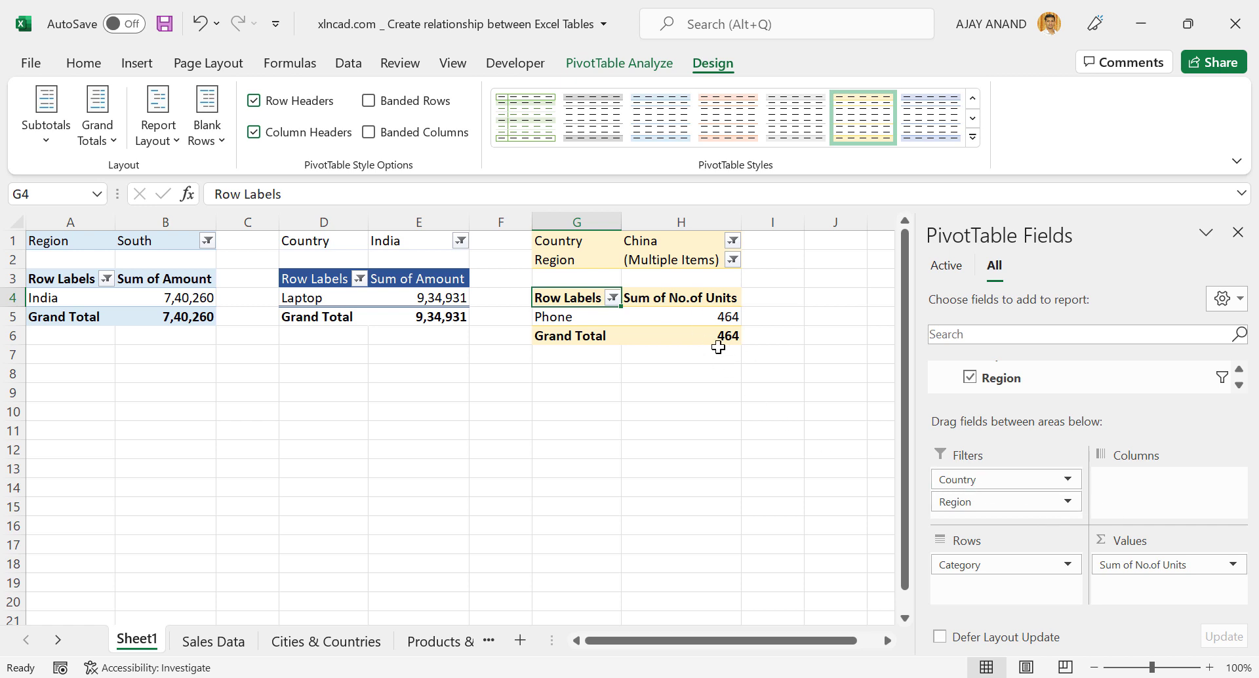
Step: Show all categories in the G–H pivot and filter its Region to North only
left_click(611, 297)
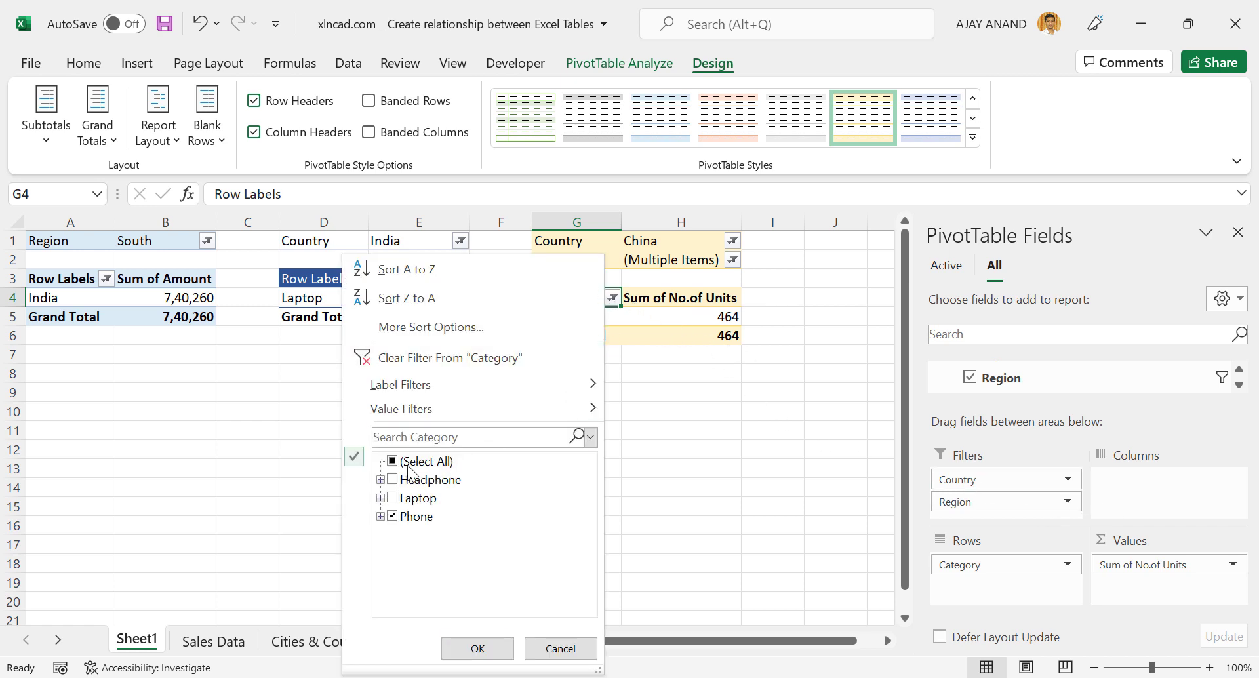
left_click(482, 647)
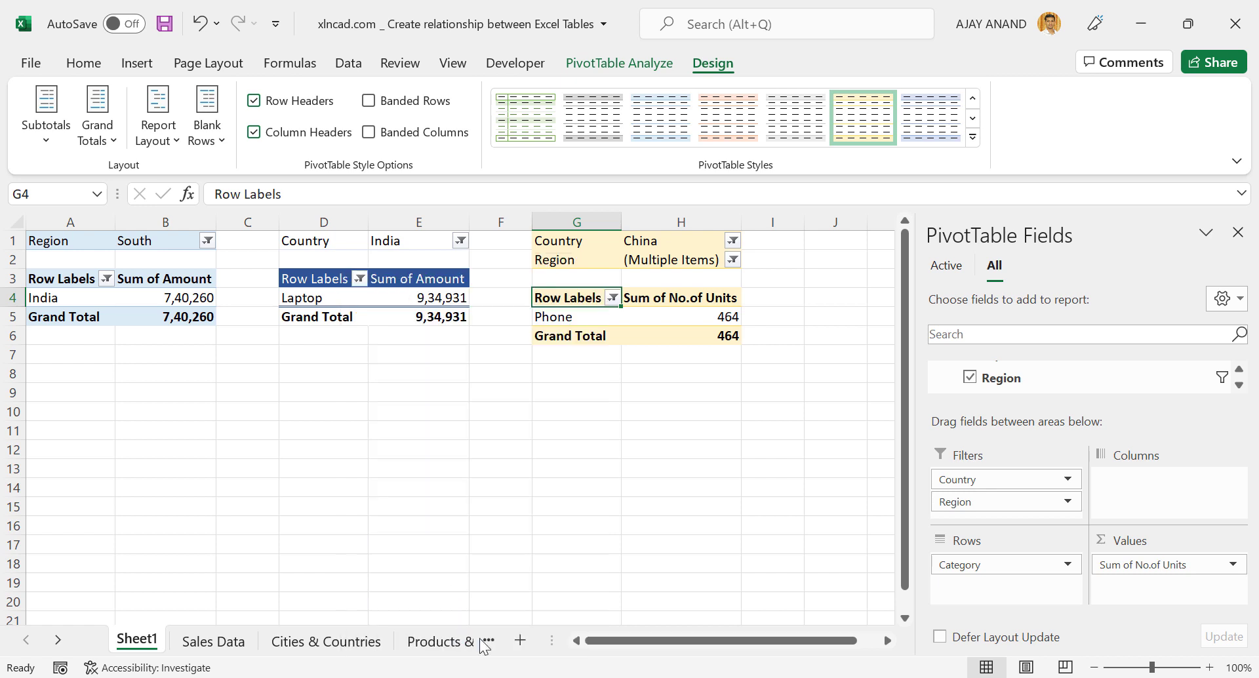
left_click(732, 259)
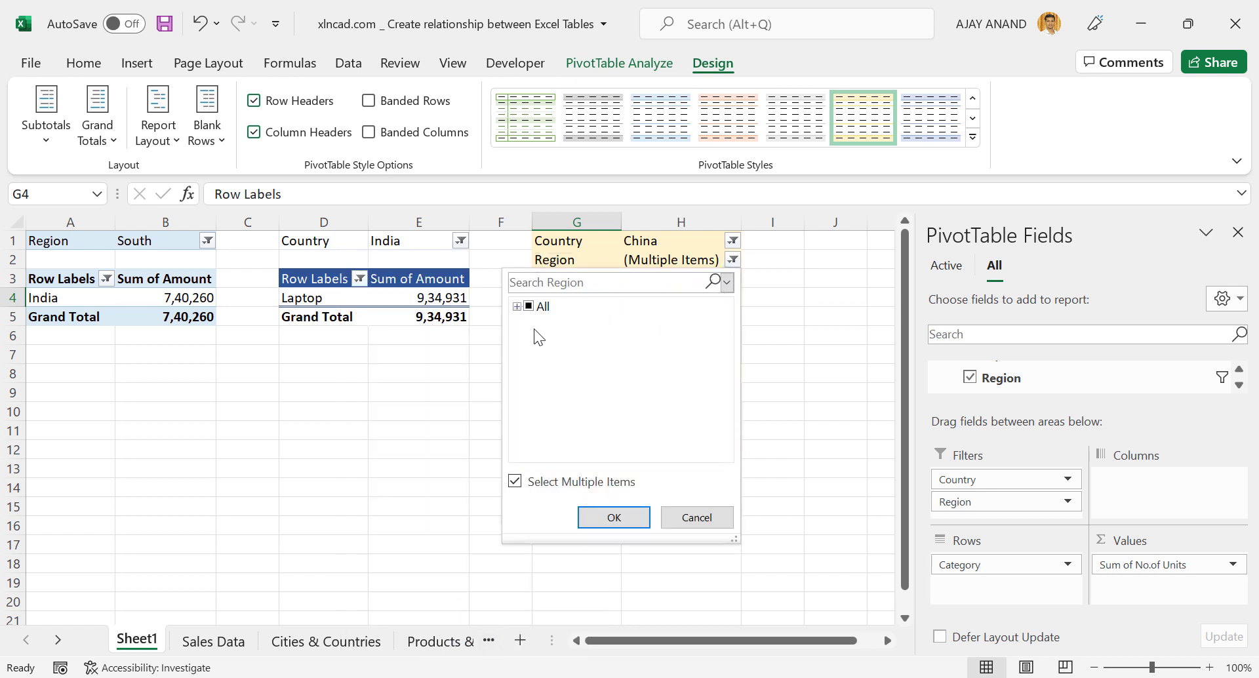
left_click(517, 306)
left_click(541, 342)
left_click(541, 380)
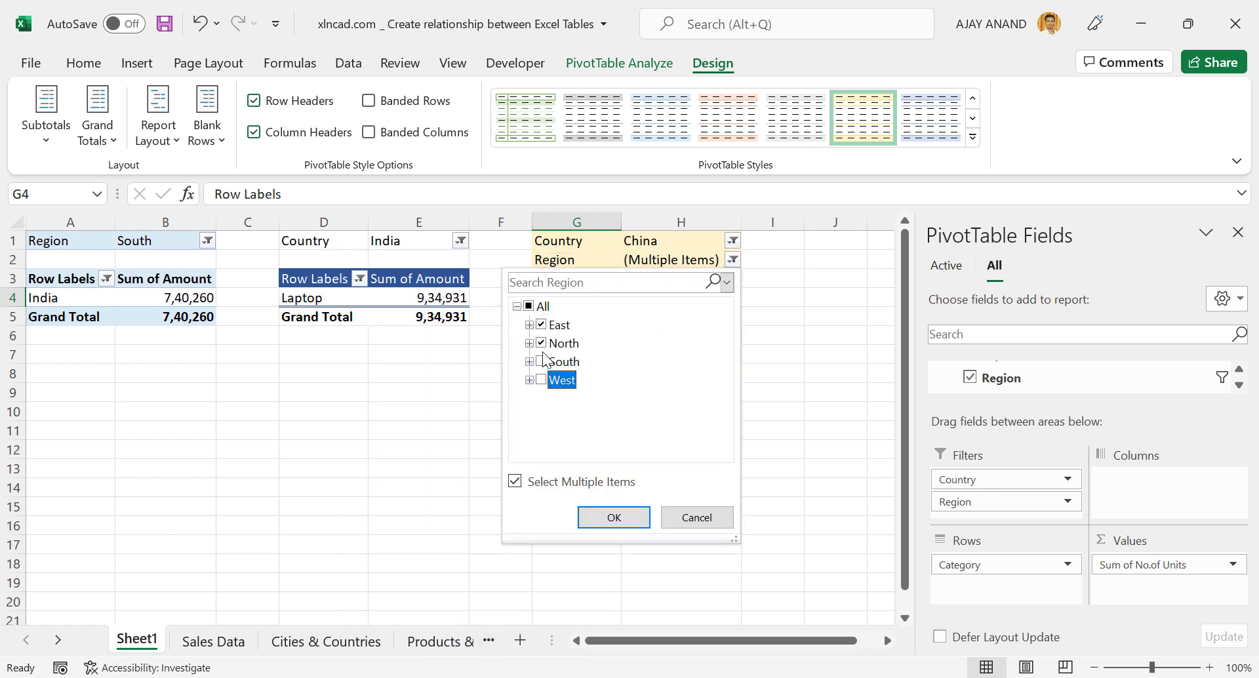
left_click(541, 325)
left_click(614, 518)
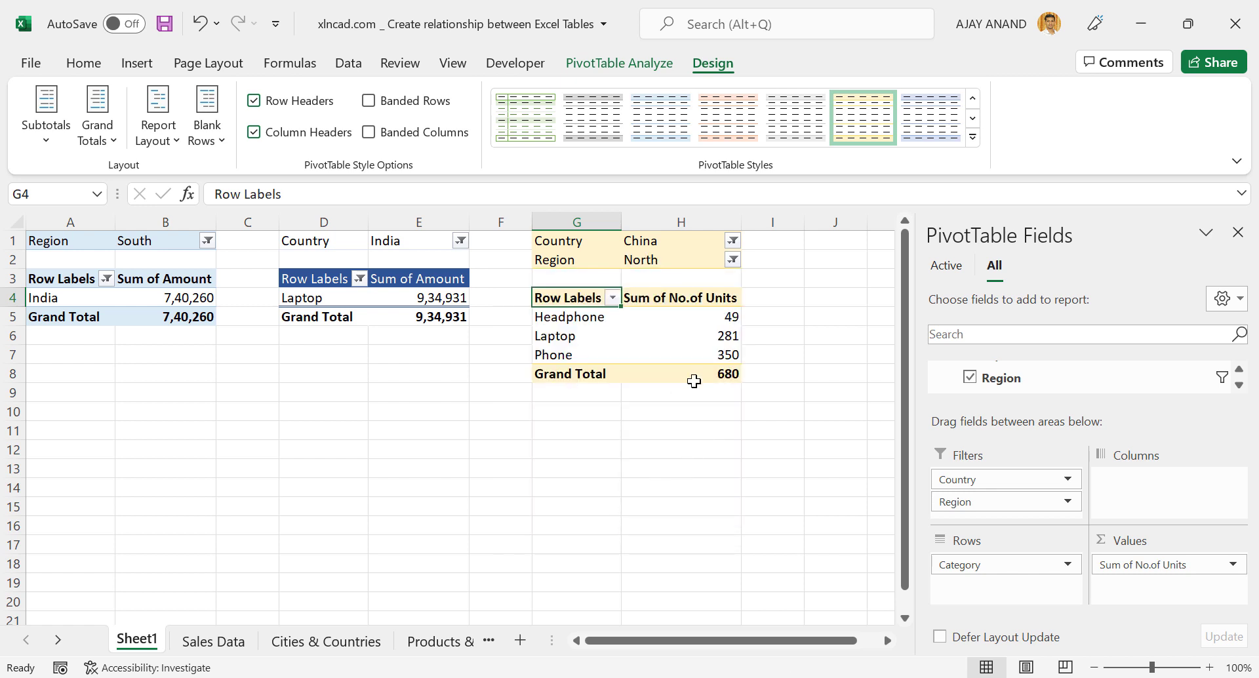
Step: Include all categories and countries in the D–E pivot; remove Country from the G–H filters
left_click(360, 278)
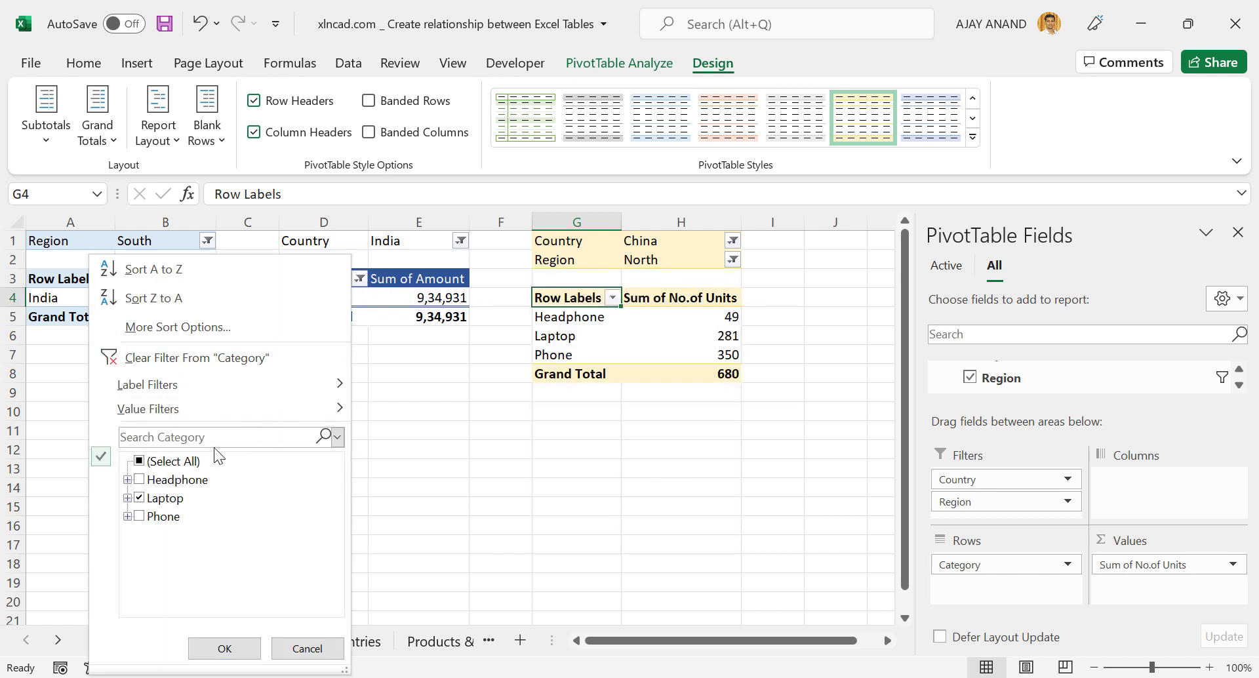
left_click(140, 461)
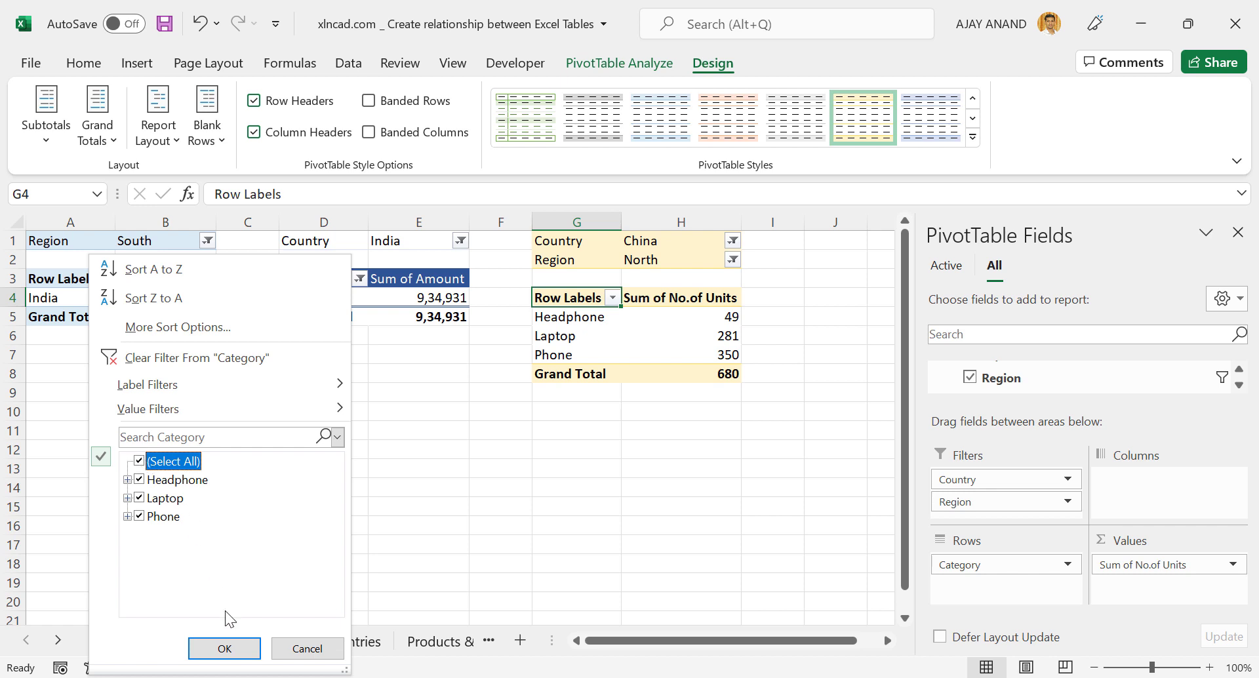
left_click(224, 647)
left_click(459, 242)
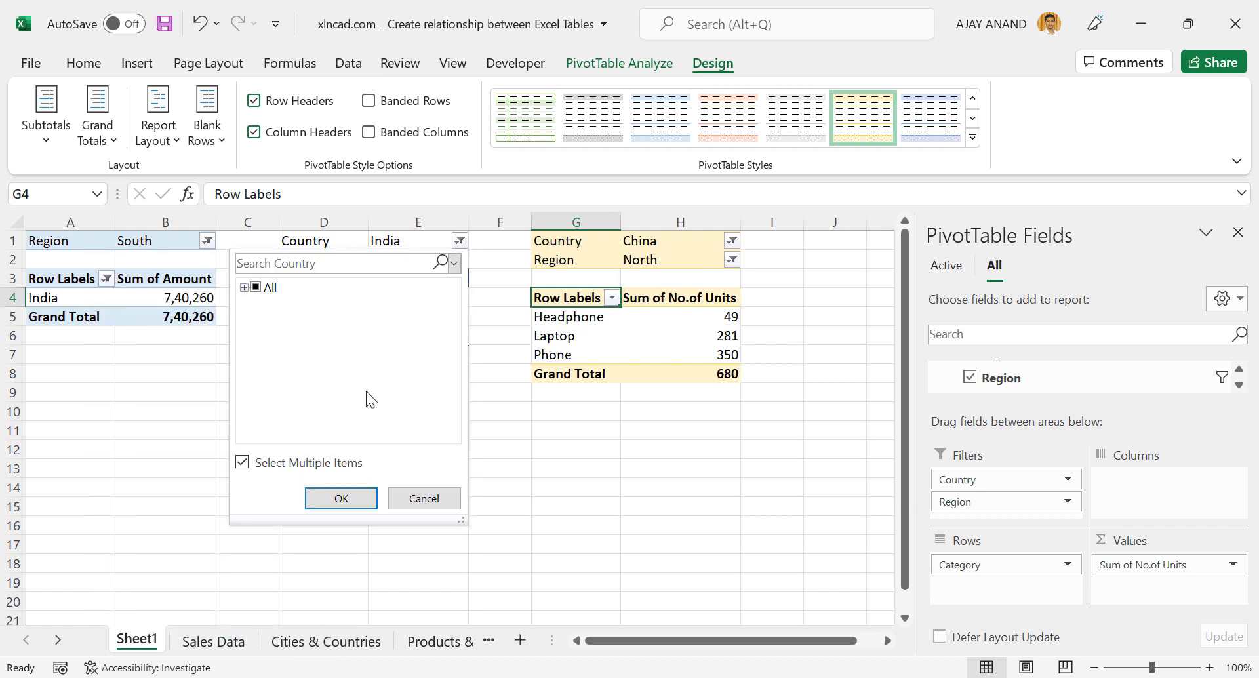
left_click(244, 288)
left_click(261, 304)
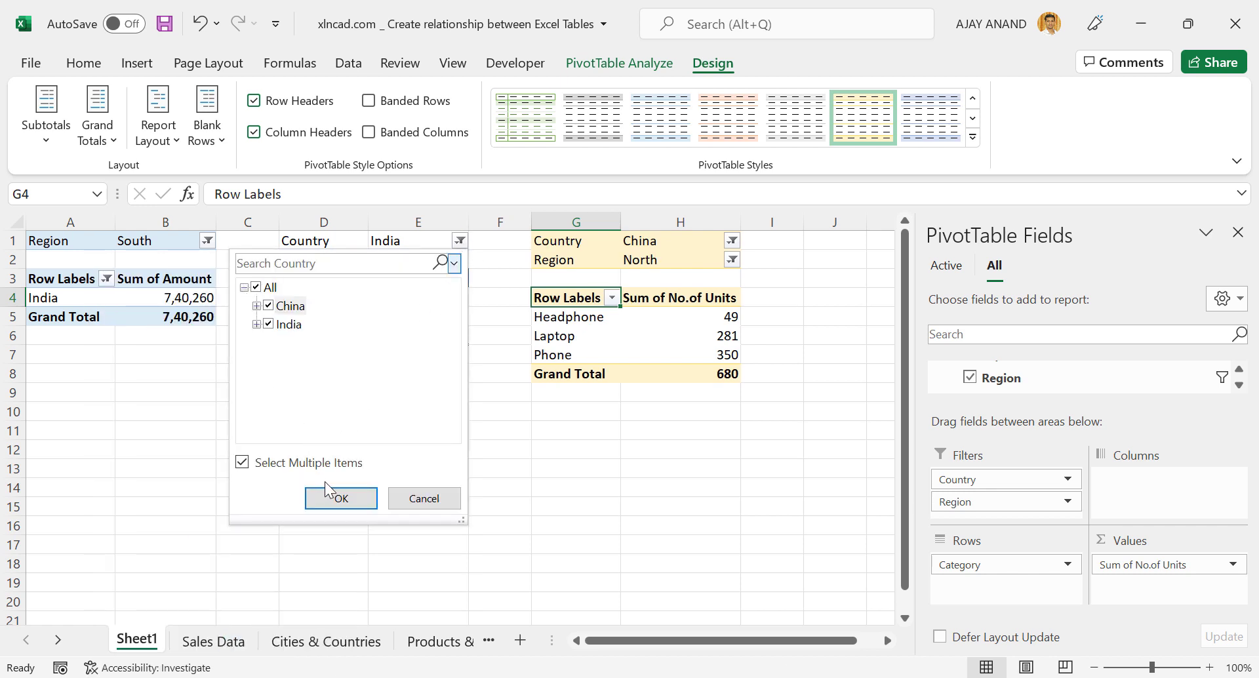
left_click(341, 498)
mouse_move(977, 479)
left_mouse_down()
mouse_move(987, 586)
mouse_move(809, 576)
left_mouse_up()
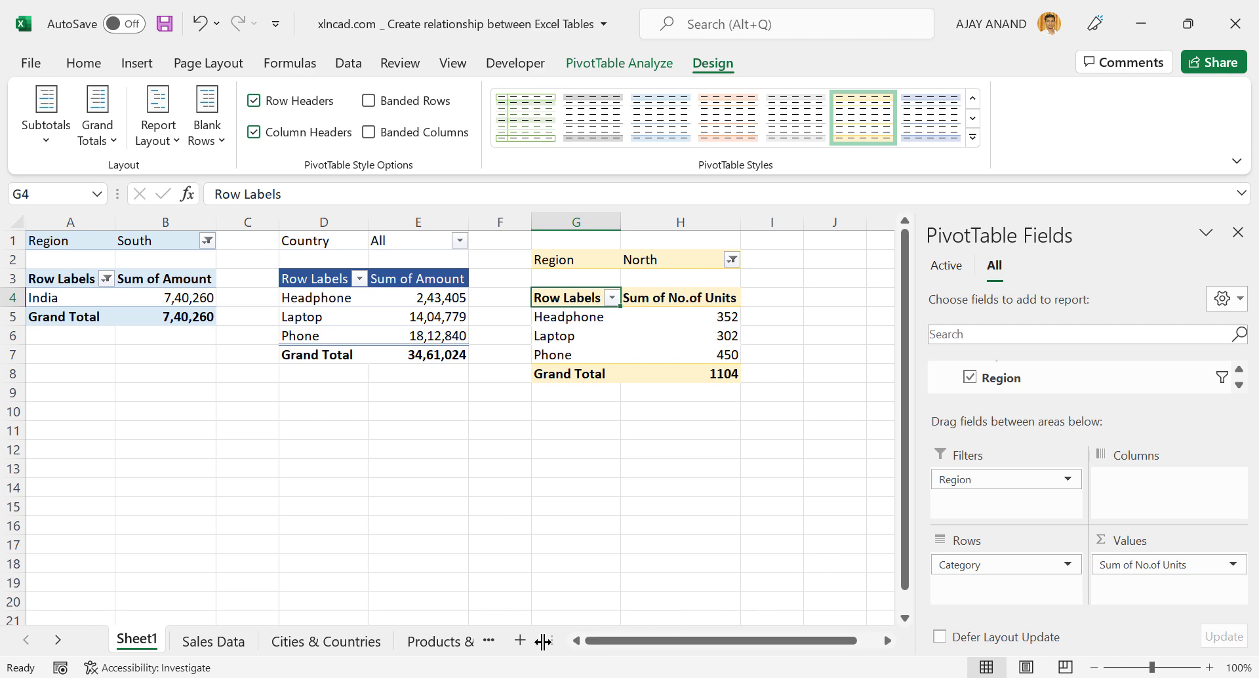
left_click_drag(543, 642, 739, 636)
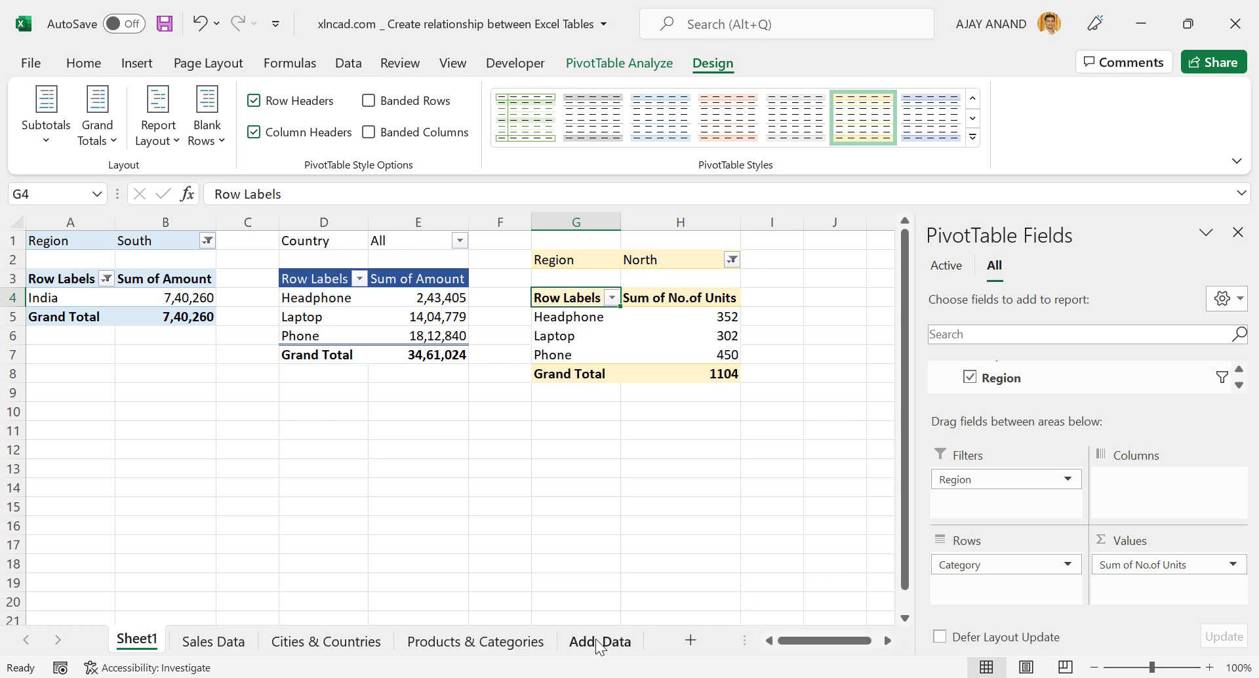
Step: Copy the extra sales records in B3:F52 on the Add. Data sheet
left_click(599, 642)
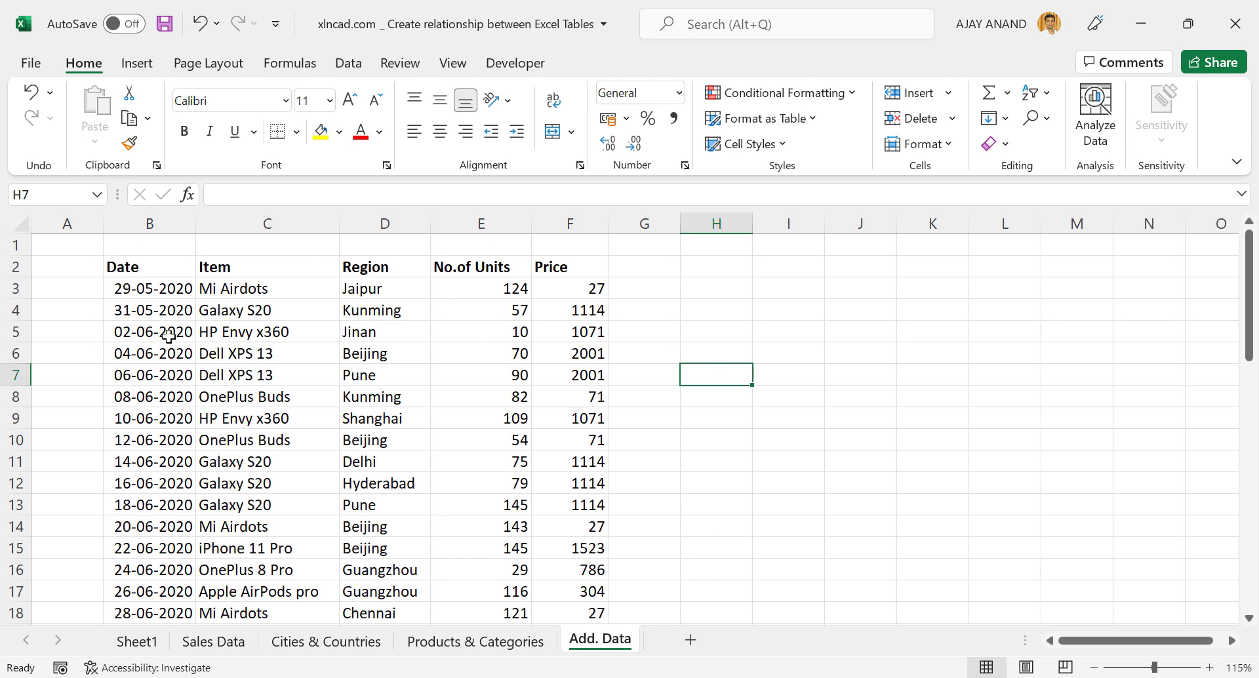
scroll(384, 453, "down", 2)
scroll(387, 466, "down", 3)
scroll(388, 467, "down", 3)
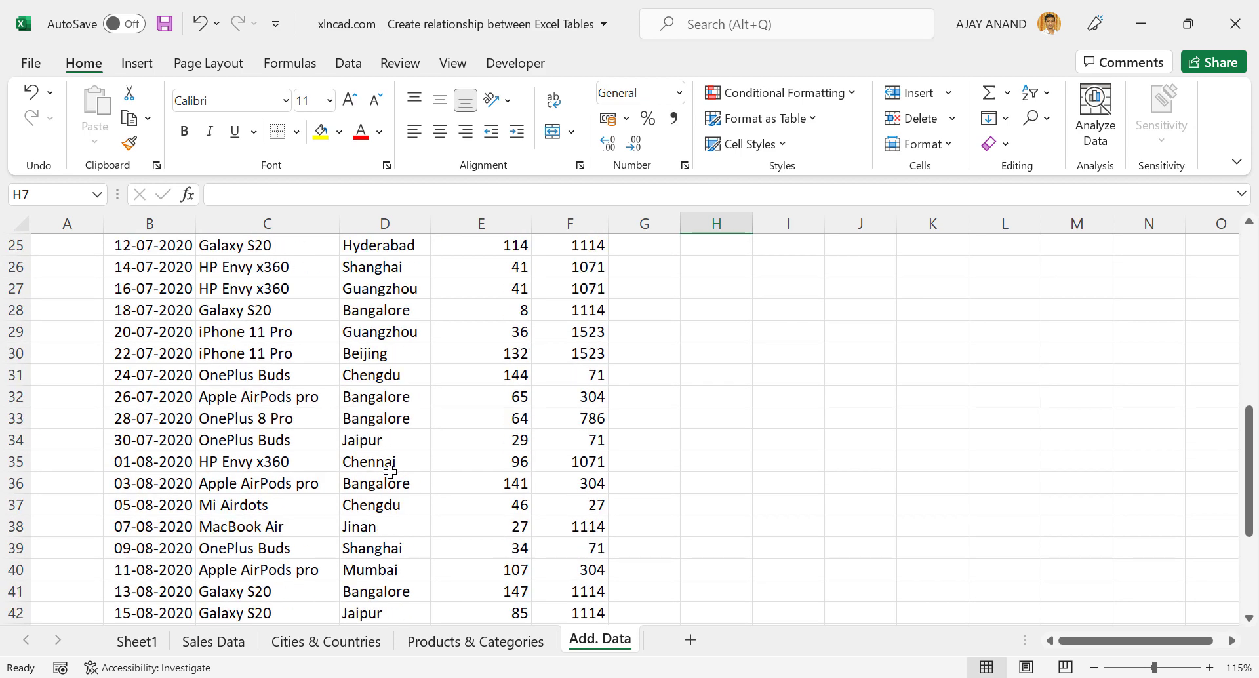
scroll(391, 478, "up", 5)
scroll(391, 472, "up", 3)
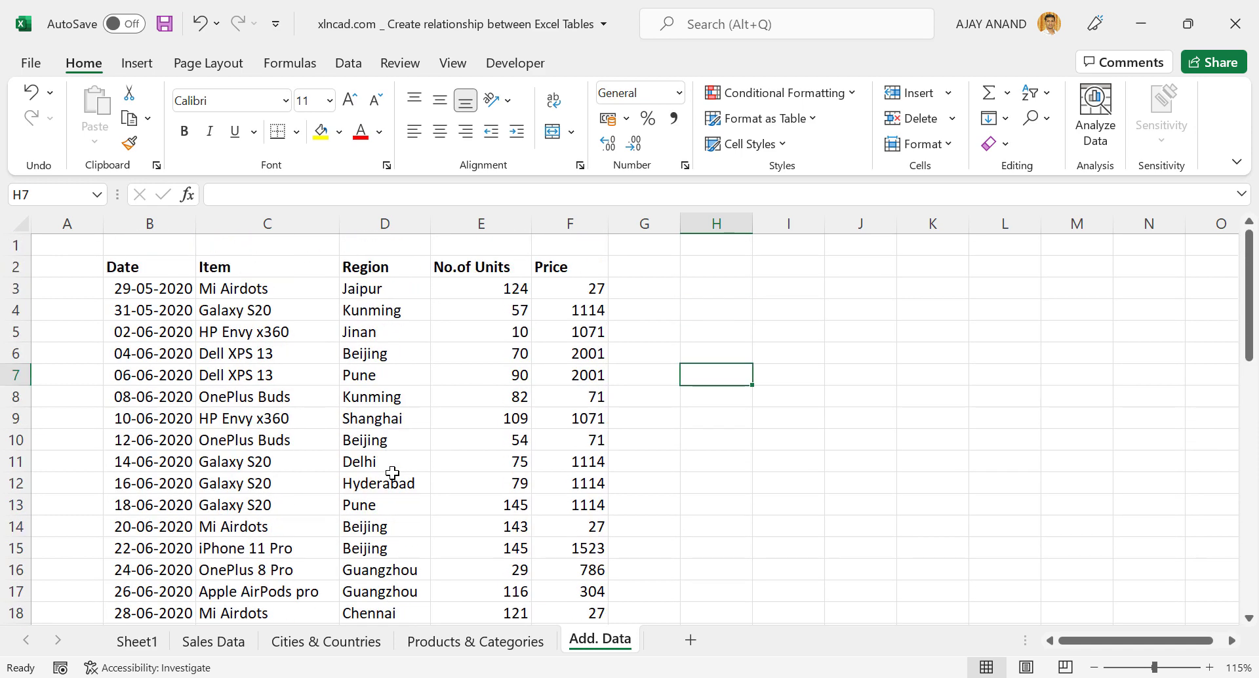
left_click(142, 288)
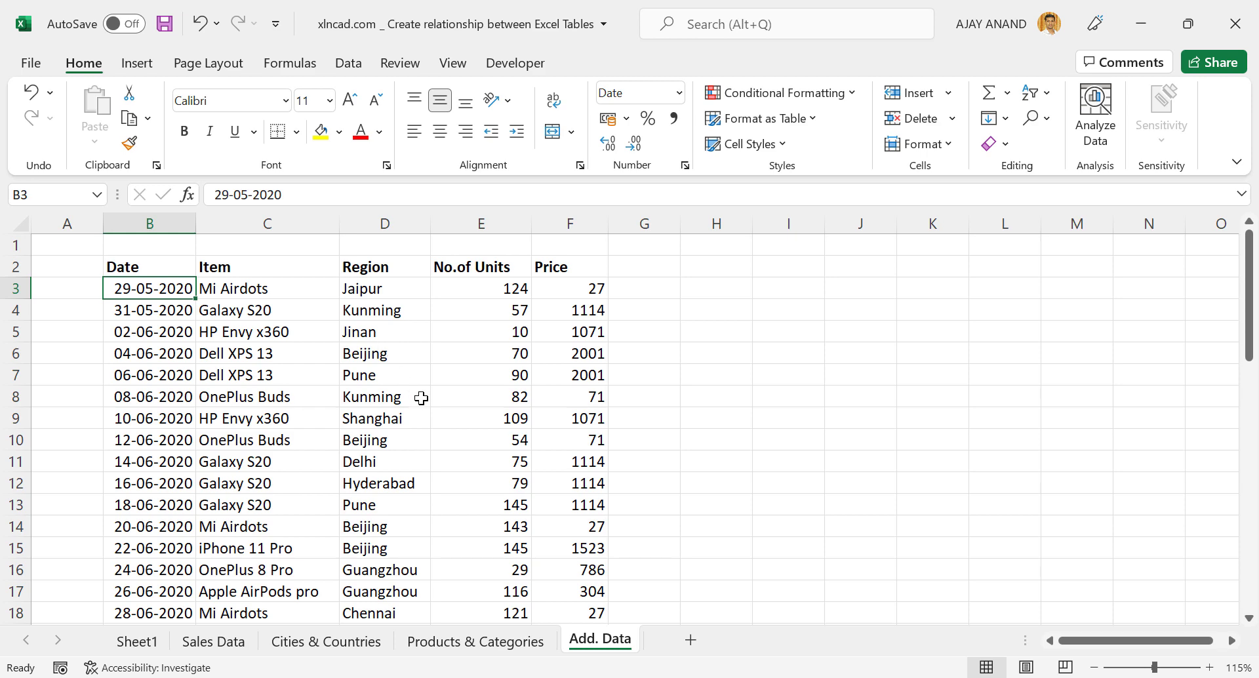
mouse_move(160, 283)
left_mouse_down()
mouse_move(572, 639)
mouse_move(570, 665)
mouse_move(568, 562)
left_mouse_up()
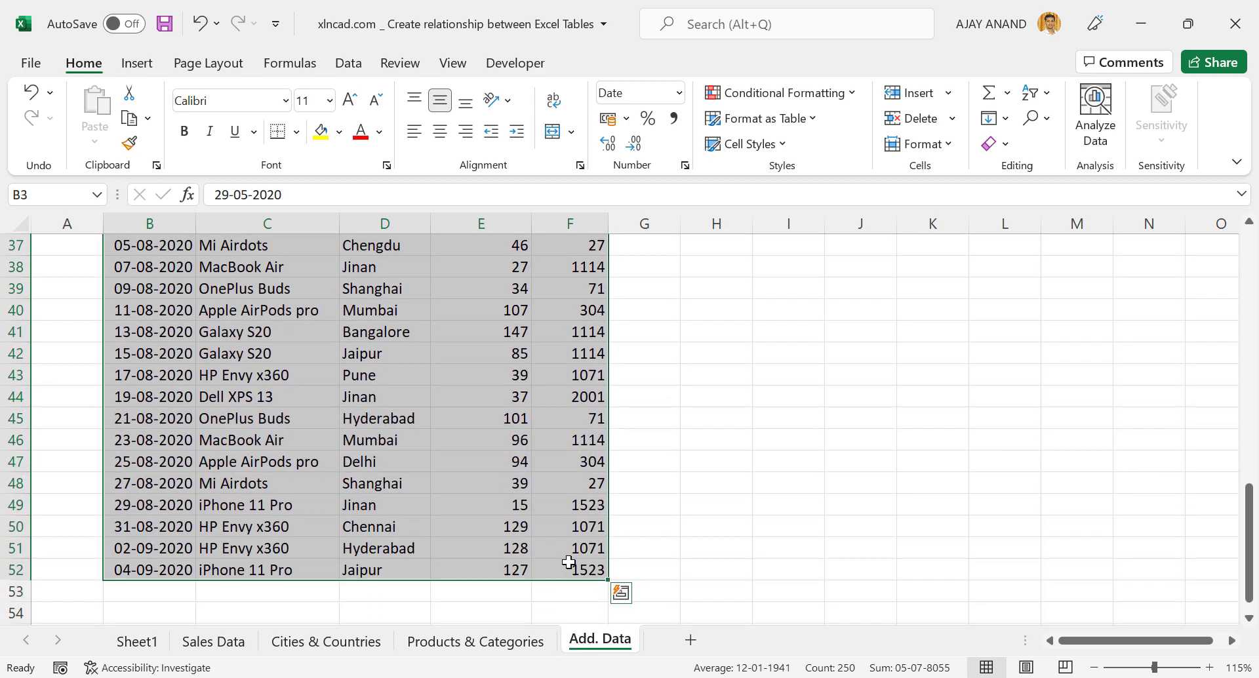
right_click(496, 367)
left_click(554, 122)
Step: Paste them at B53 of Sales Data, extending the table to row 102, then return to Sheet1
scroll(552, 244, "up", 12)
left_click(211, 641)
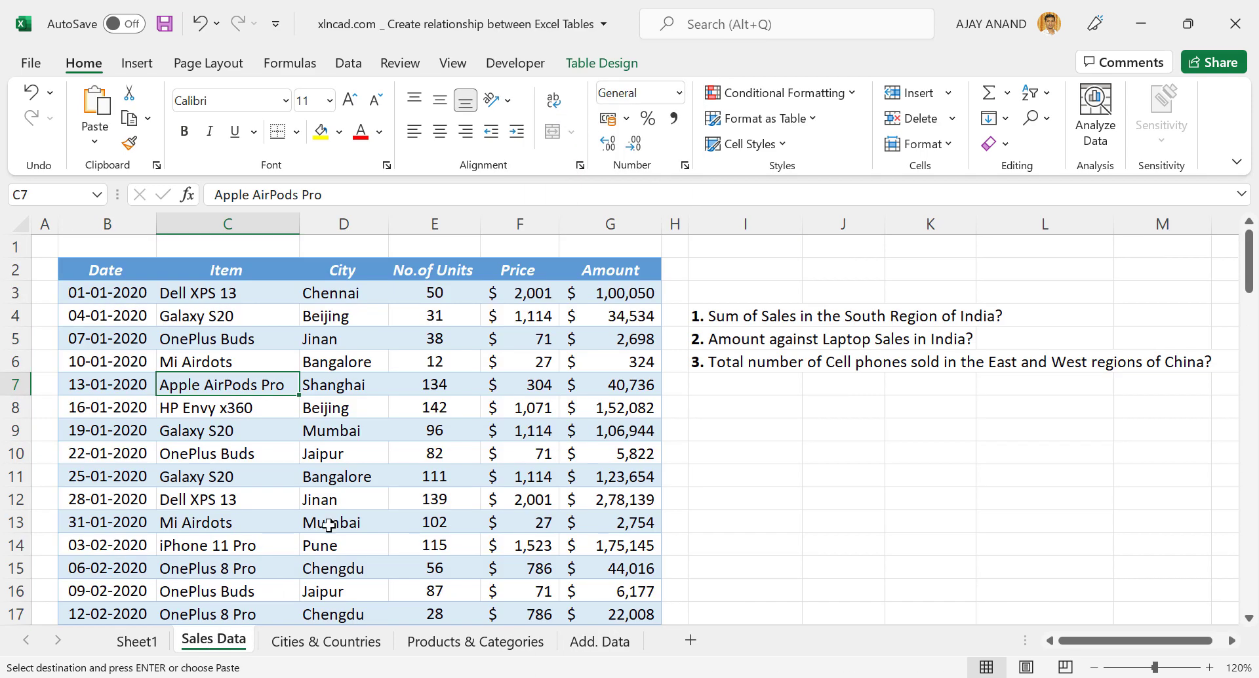
scroll(214, 358, "down", 12)
scroll(228, 381, "down", 3)
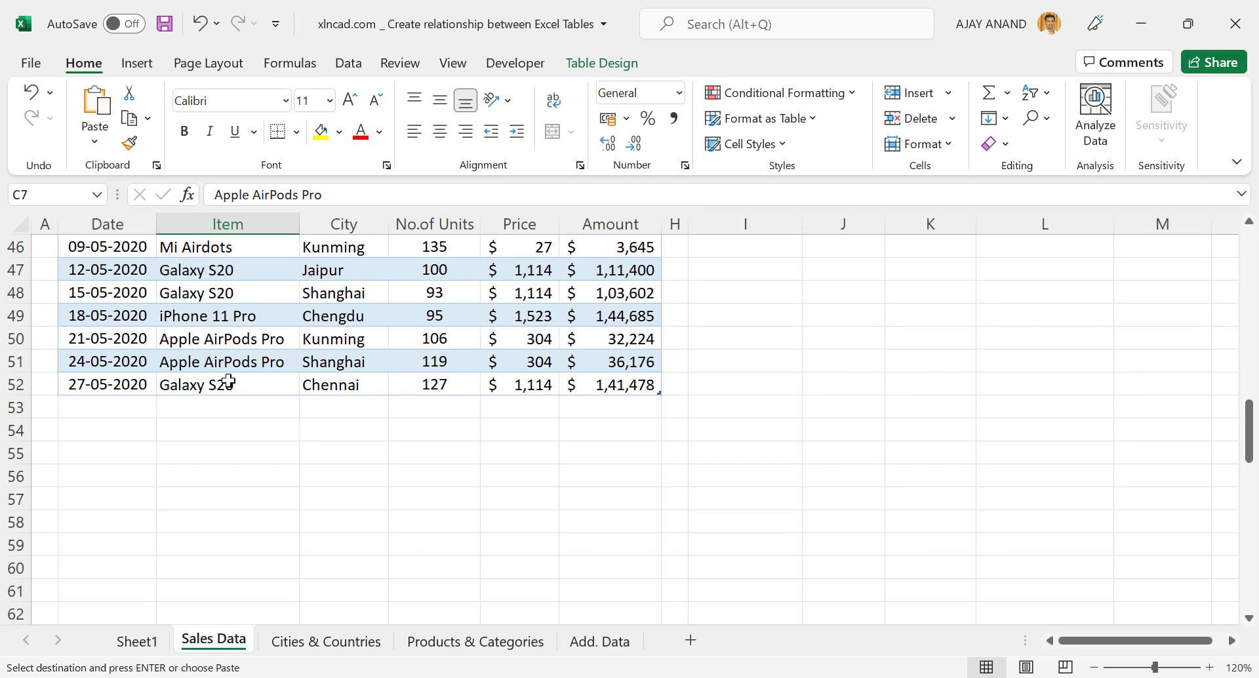
right_click(117, 408)
left_click(201, 223)
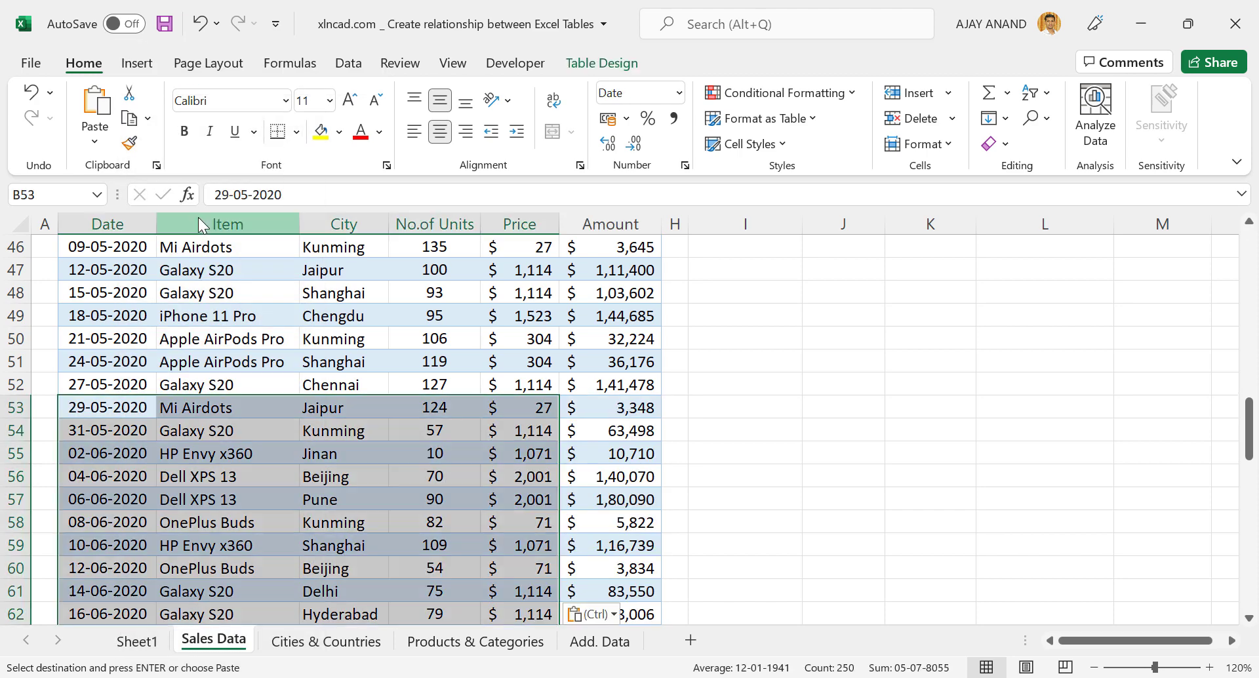
scroll(431, 398, "down", 3)
scroll(640, 404, "down", 3)
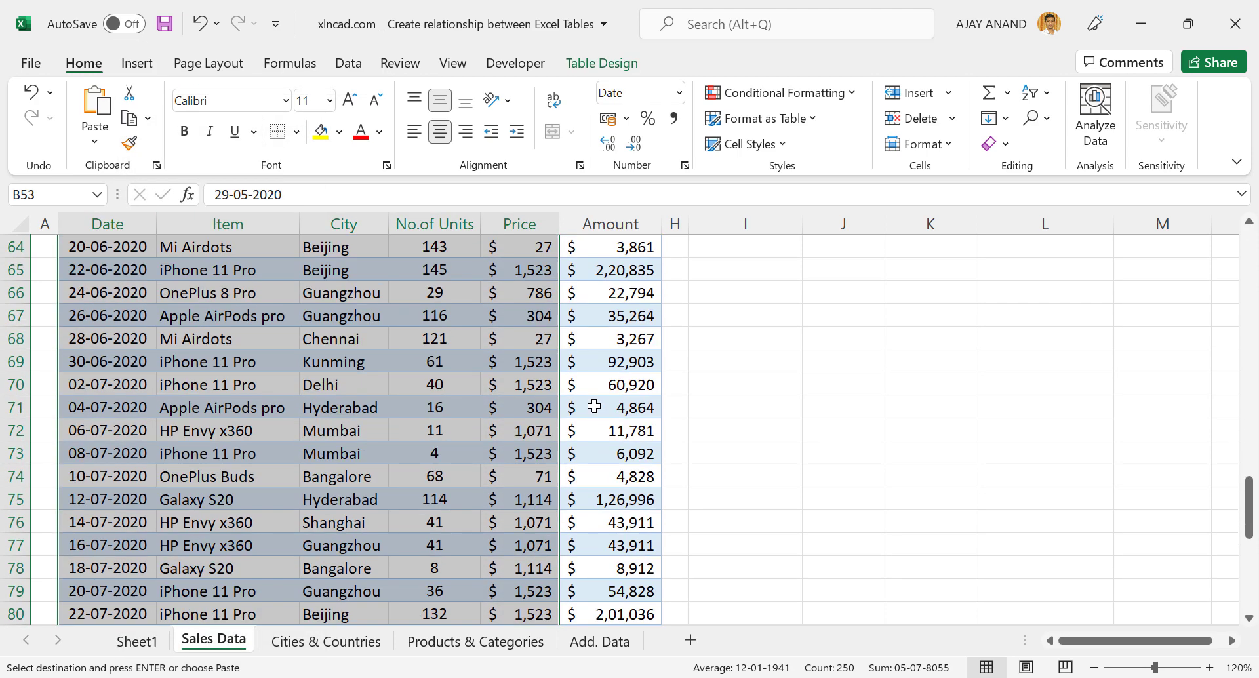
scroll(641, 405, "down", 6)
scroll(603, 407, "down", 3)
scroll(603, 407, "down", 1)
left_click(651, 413)
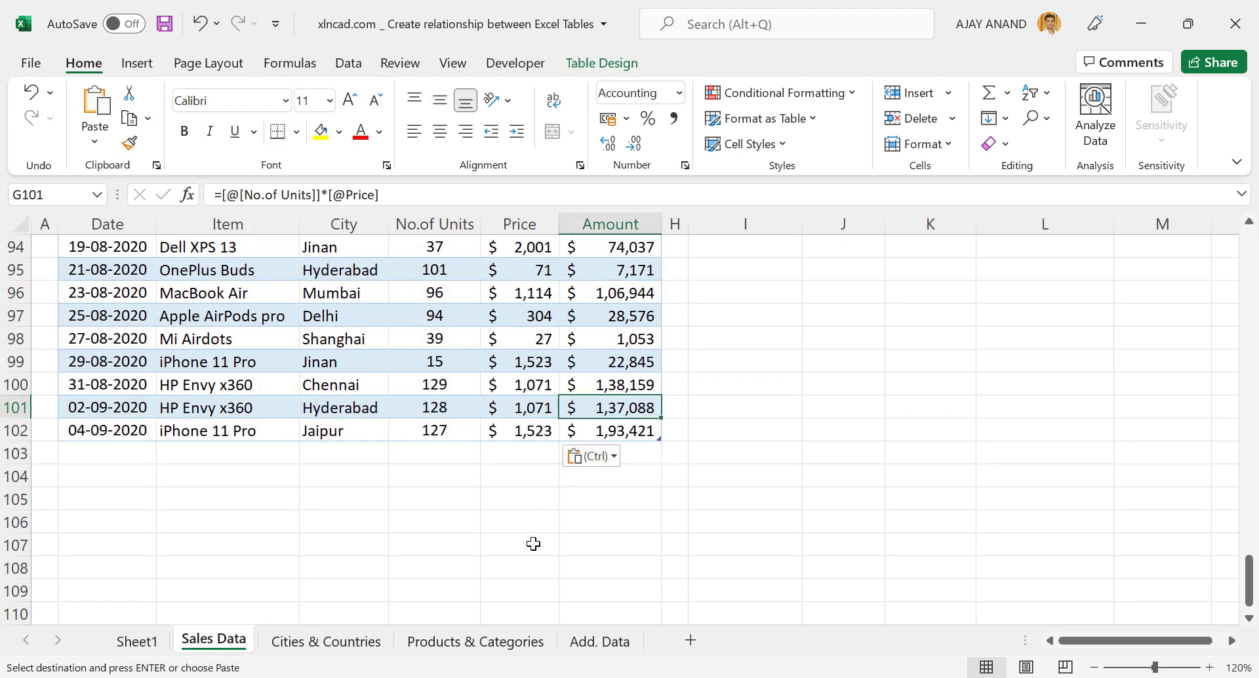
left_click(136, 641)
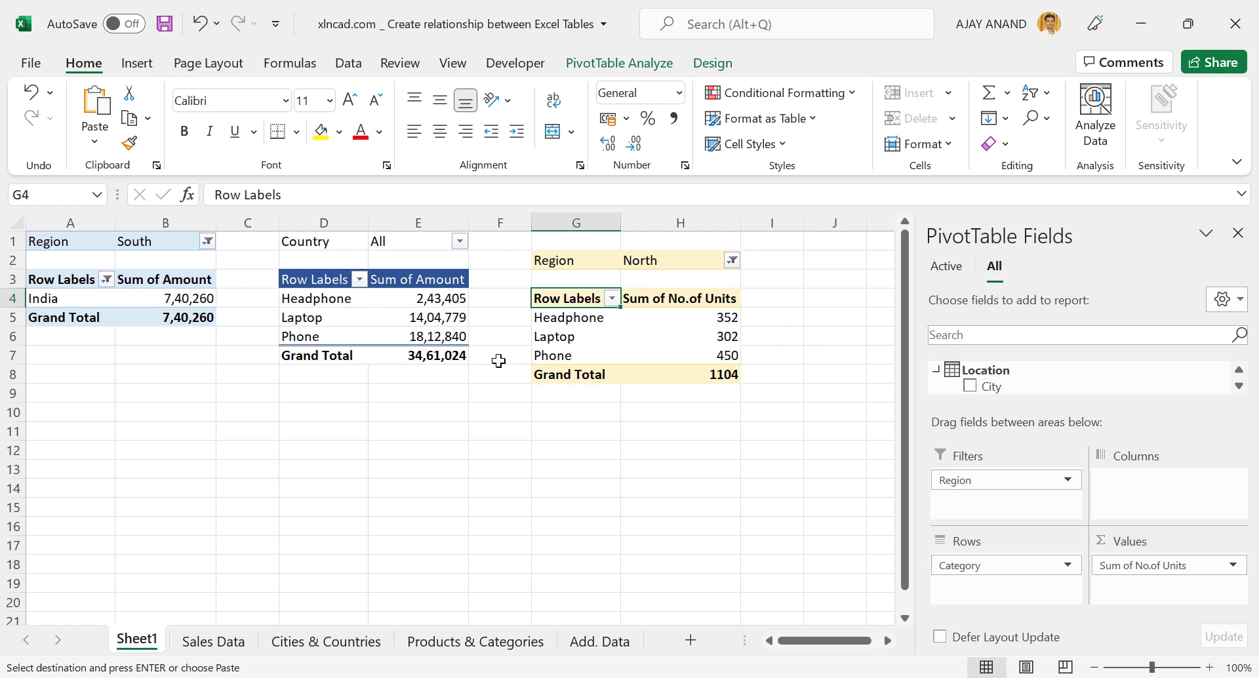
Step: Refresh All so the pivots show South India 16,39,053, categories total 65,69,024, North units 2311
left_click(348, 66)
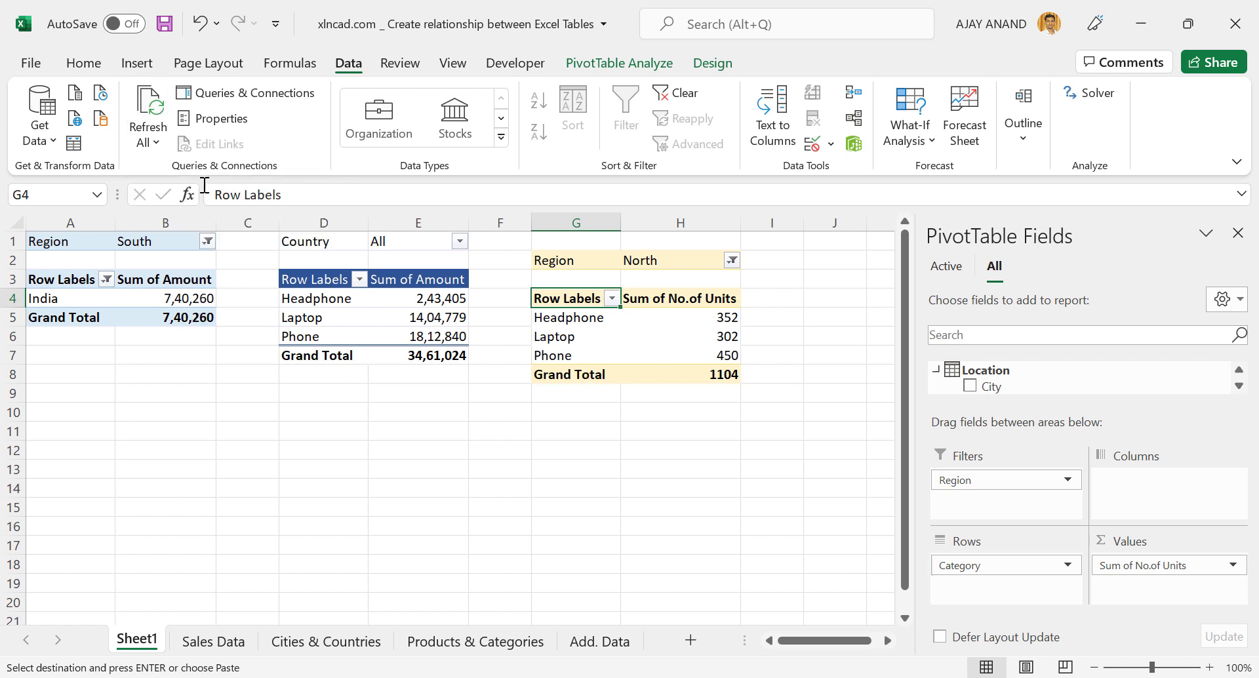
left_click(158, 116)
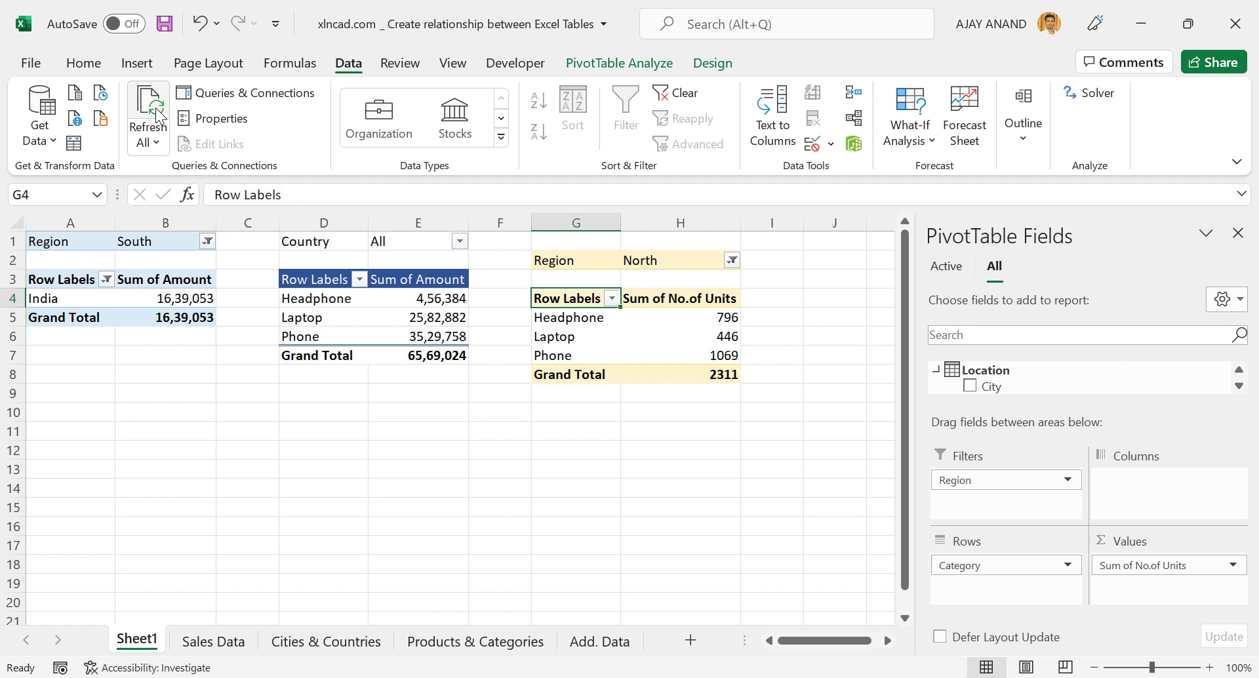